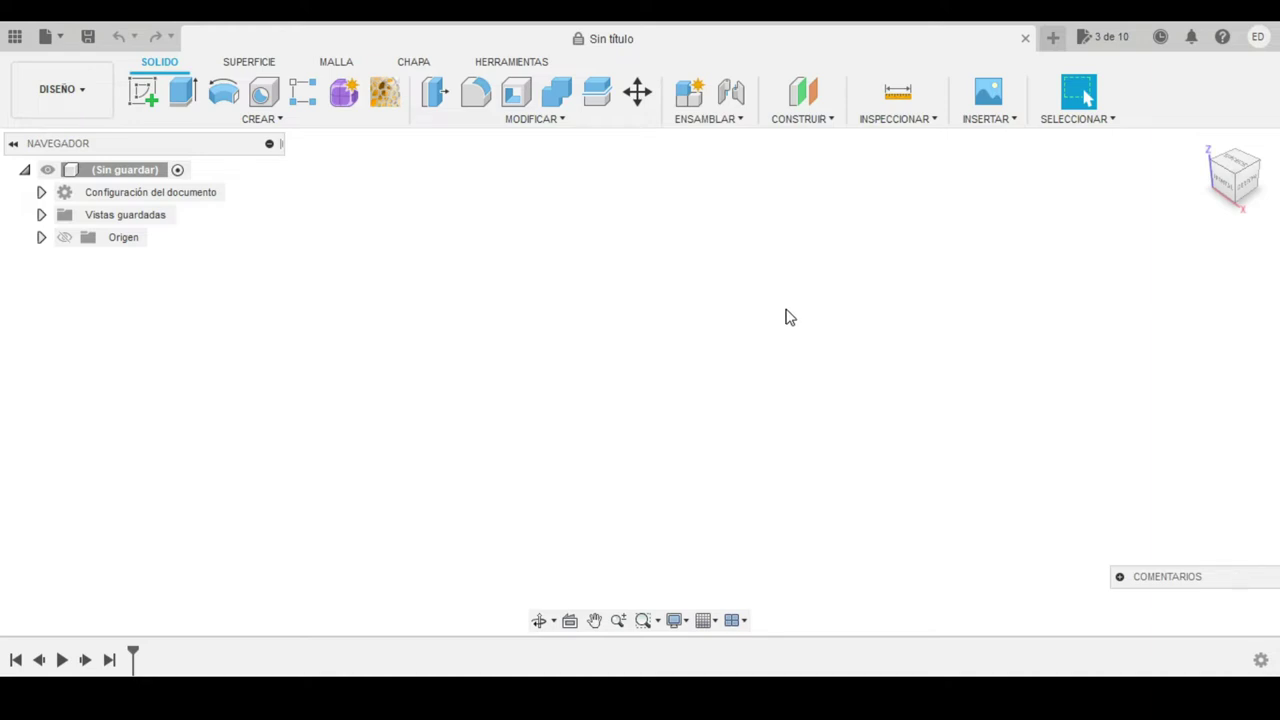
Insert the peach-face image from the computer as a canvas on the XY plane.
left_click(985, 118)
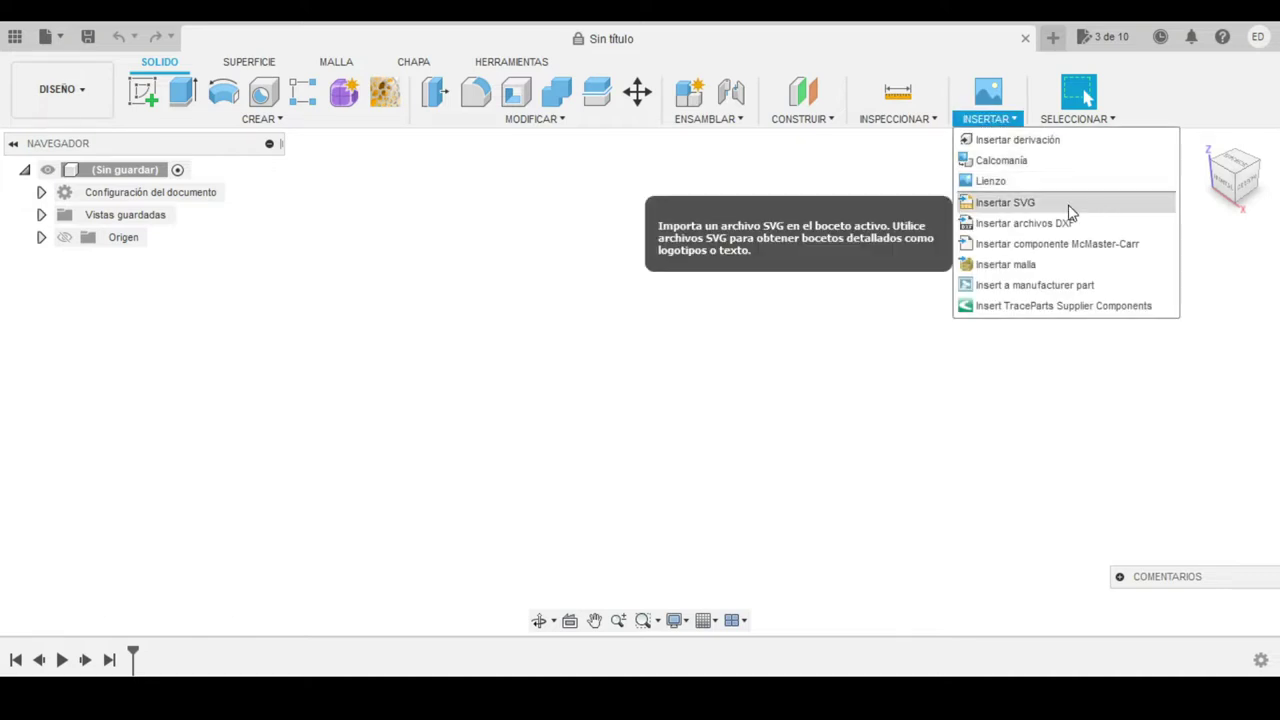
left_click(1017, 186)
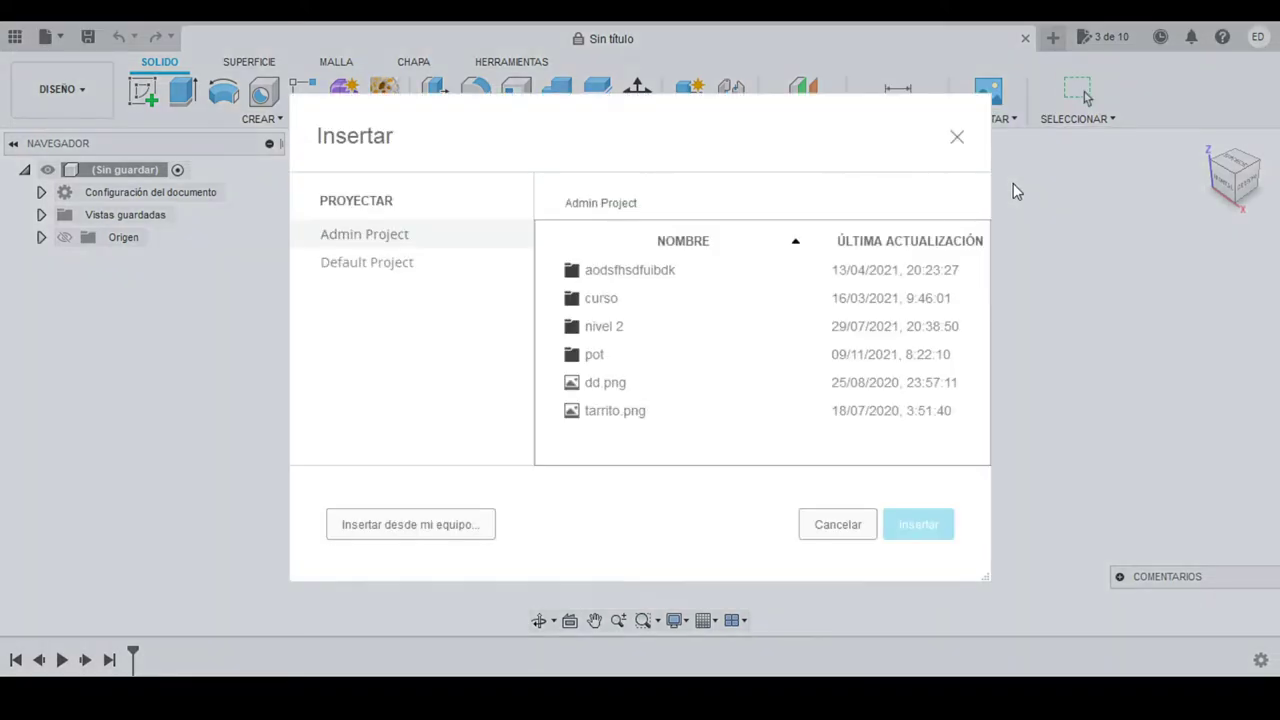
left_click(396, 524)
scroll(403, 329, "down", 2)
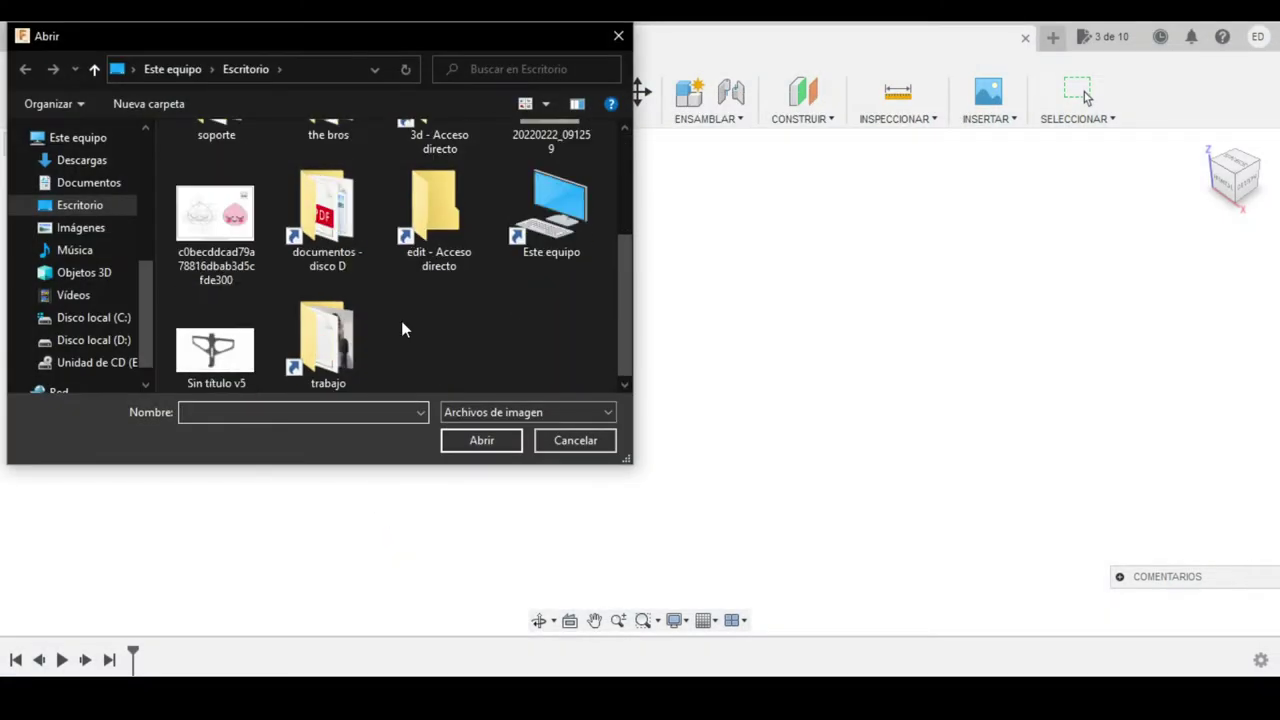
mouse_move(90, 218)
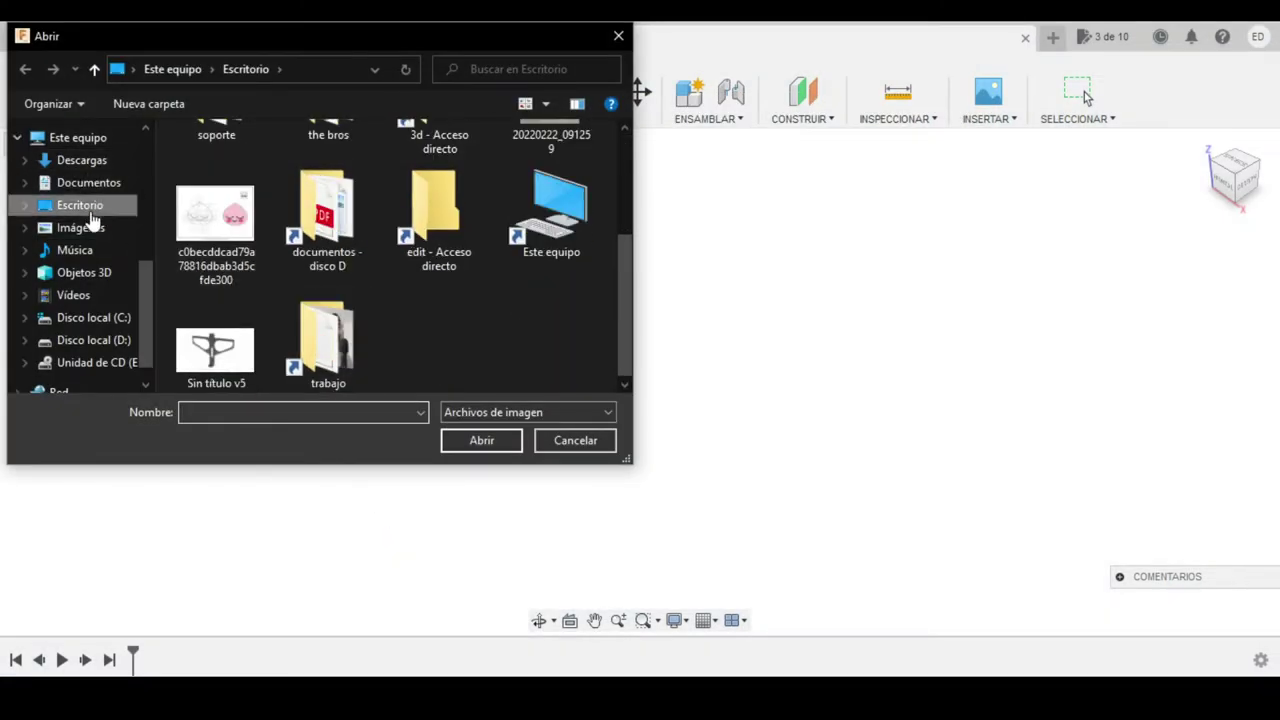
double_click(210, 228)
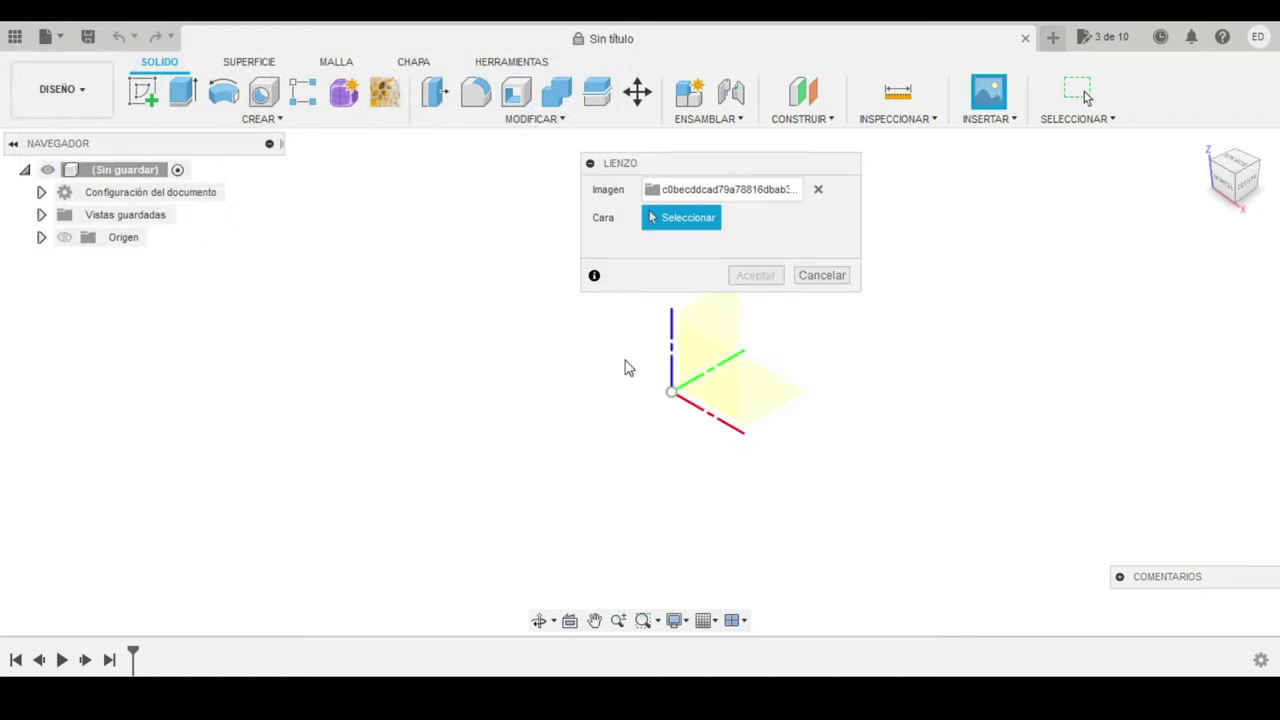
middle_click_drag(823, 419, 803, 443, "shift")
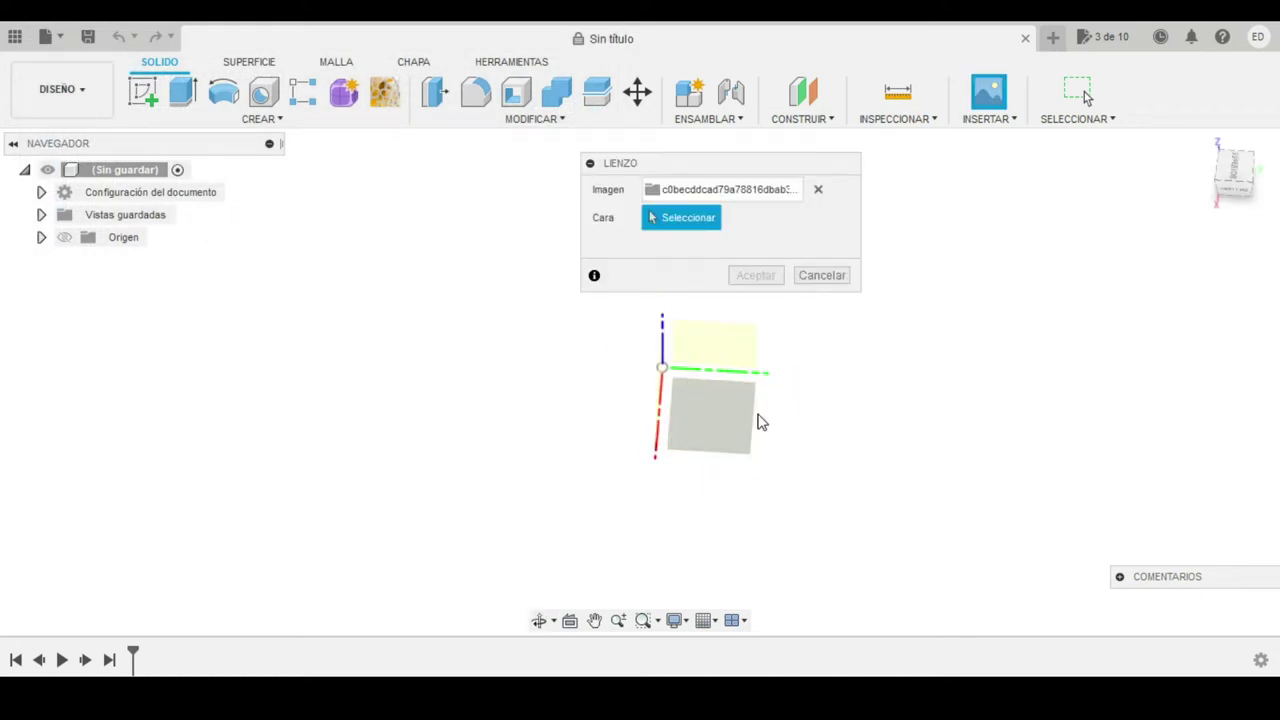
left_click(735, 427)
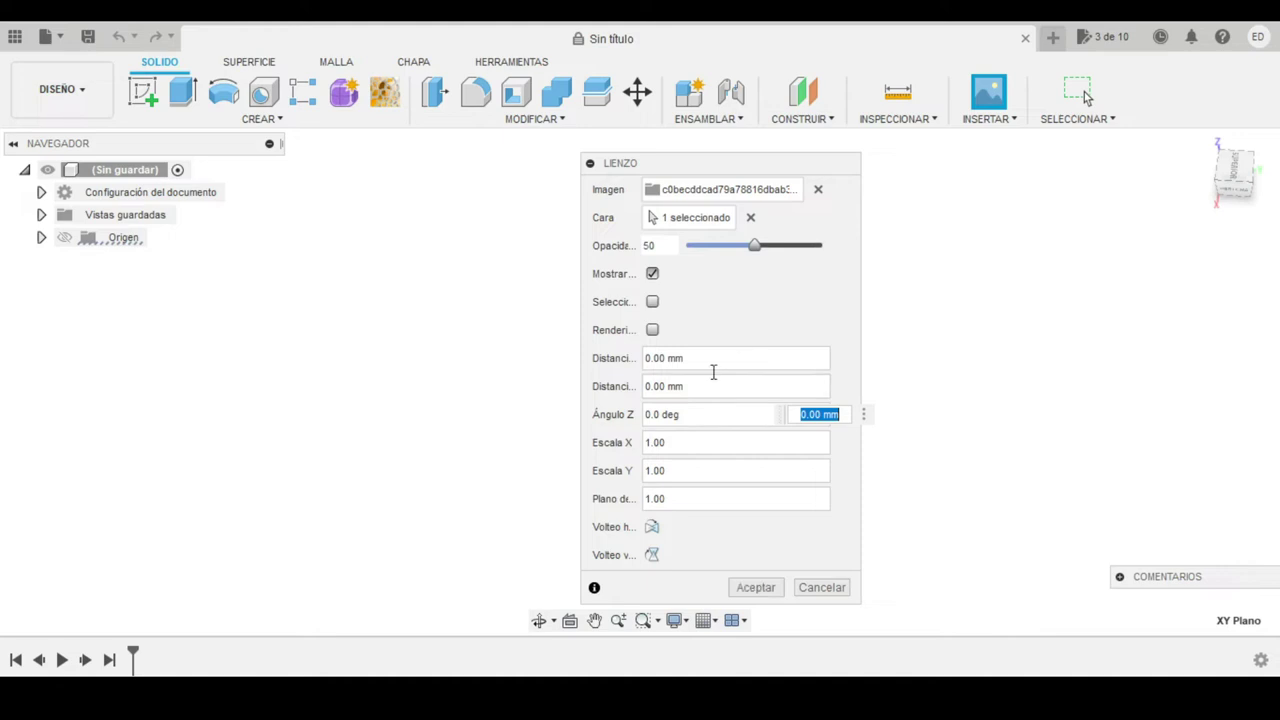
Place the canvas and calibrate the face's left-to-right width to 55 mm.
left_click(766, 589)
right_click(190, 284)
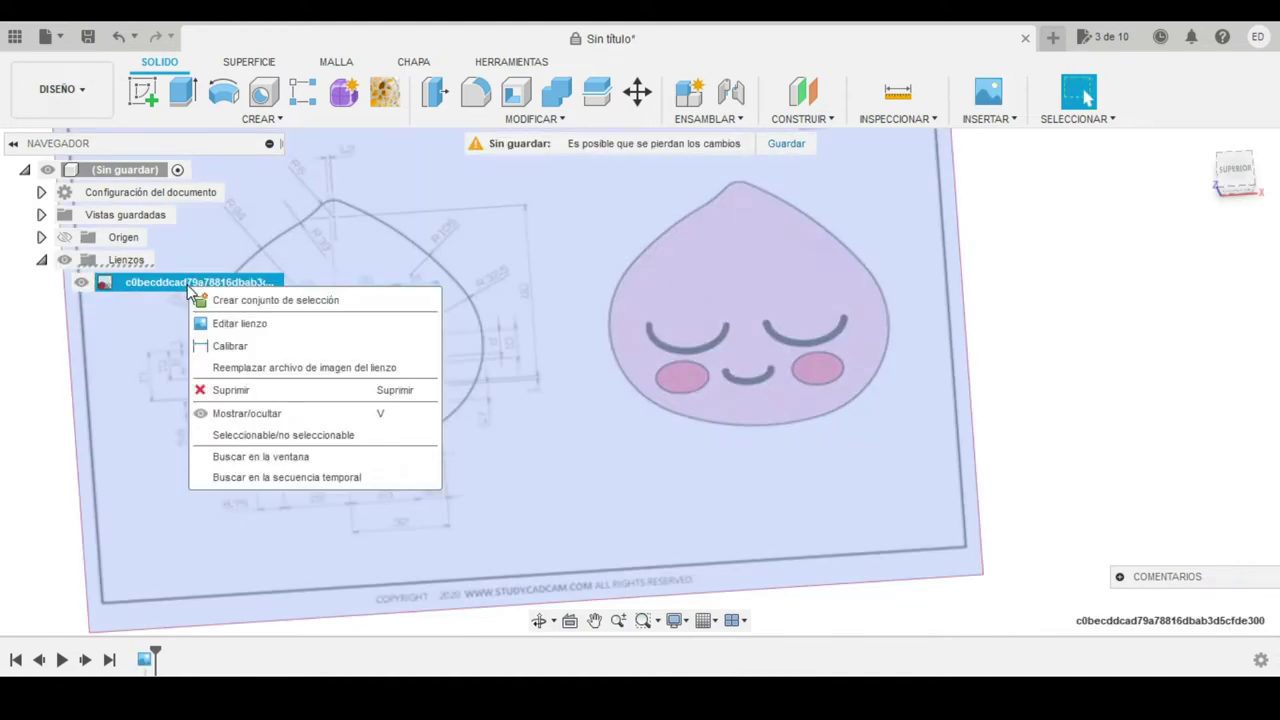
left_click(240, 350)
left_click(609, 333)
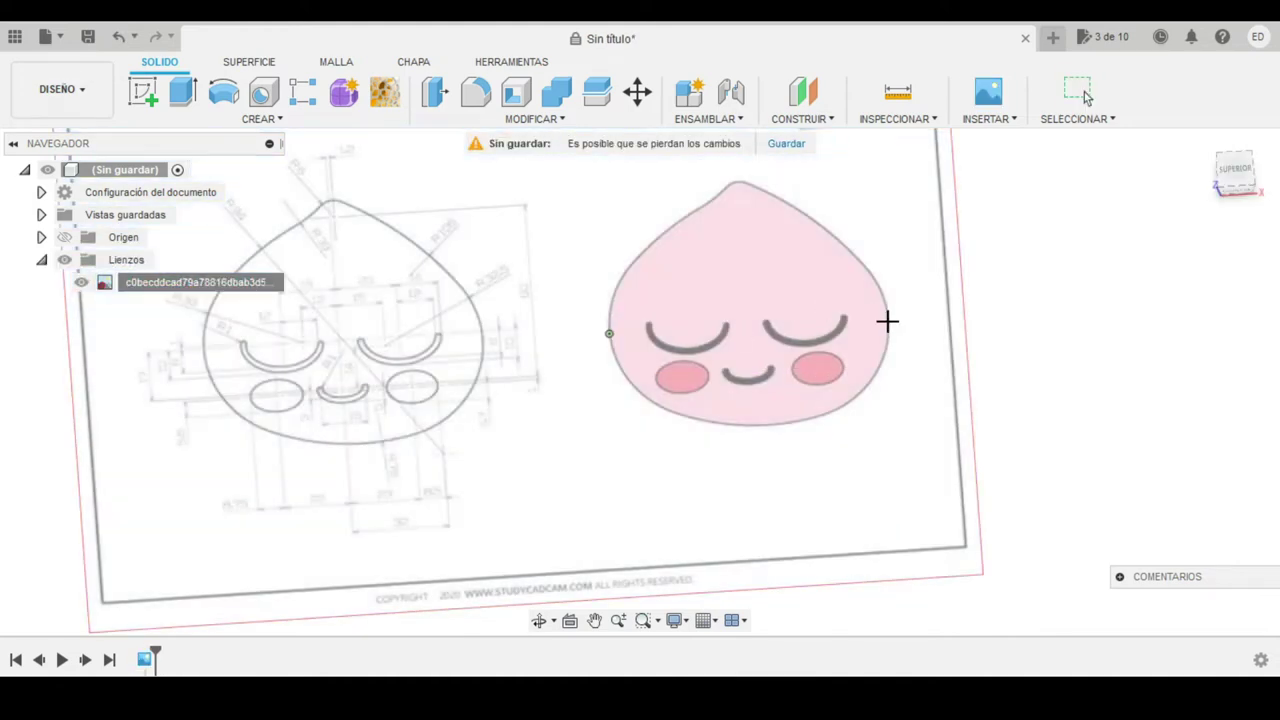
left_click(888, 321)
type("55")
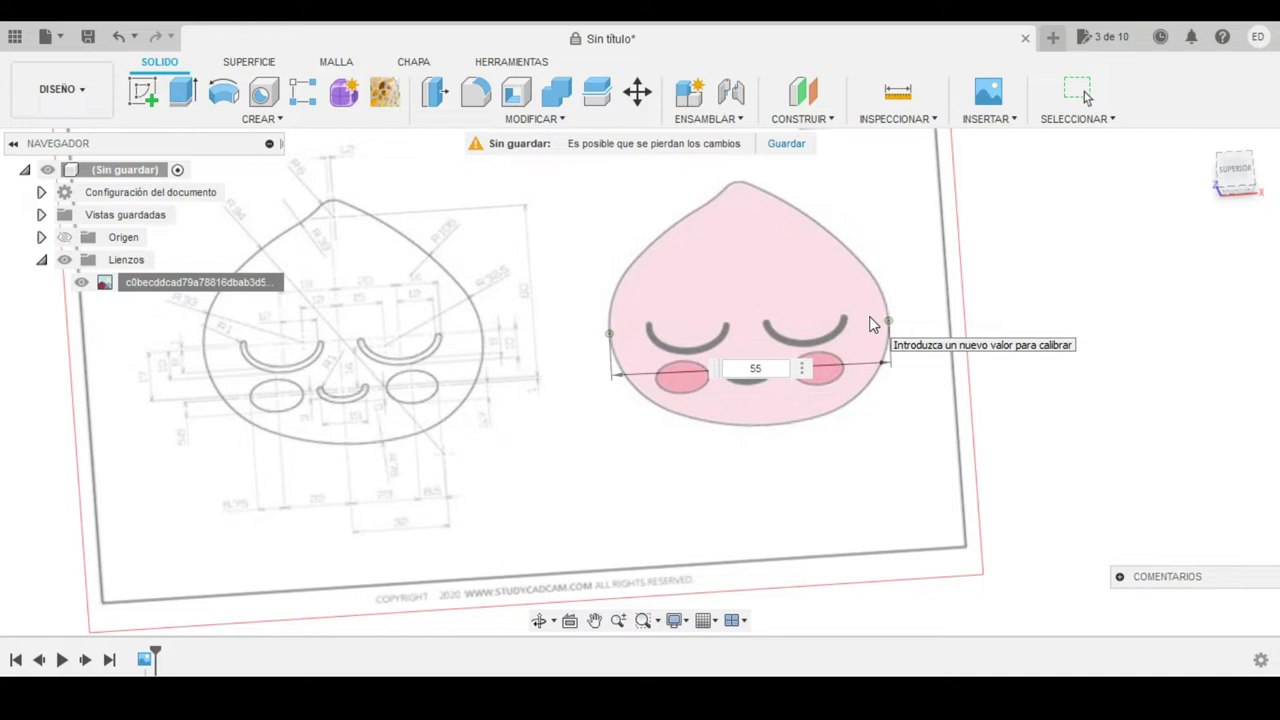
key("Return")
middle_click_drag(786, 414, 575, 372)
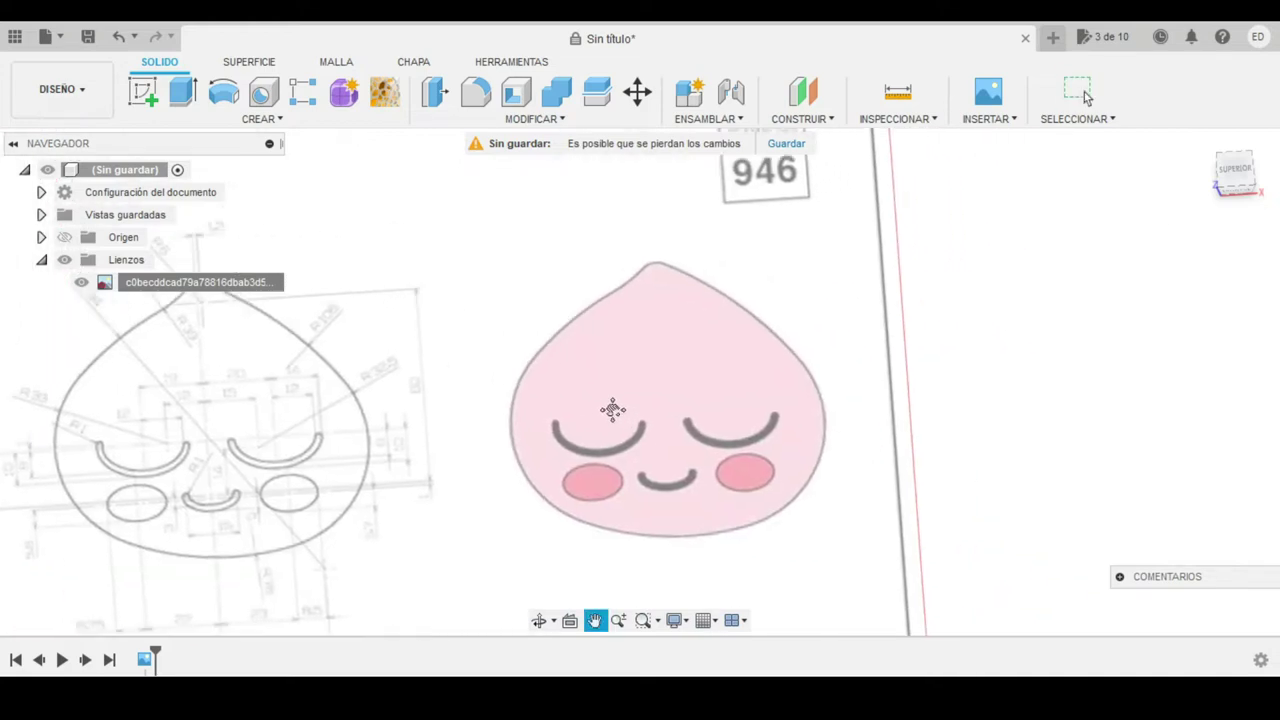
scroll(575, 372, "up", 2)
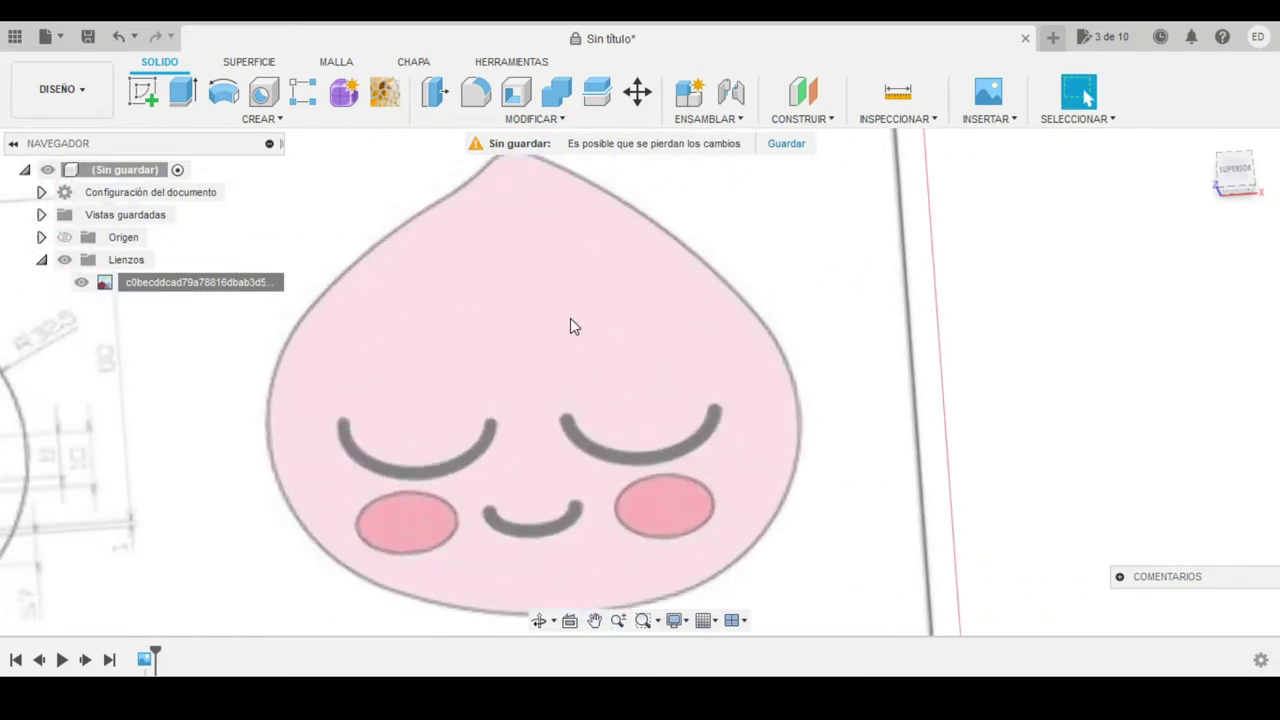
scroll(586, 350, "down", 2)
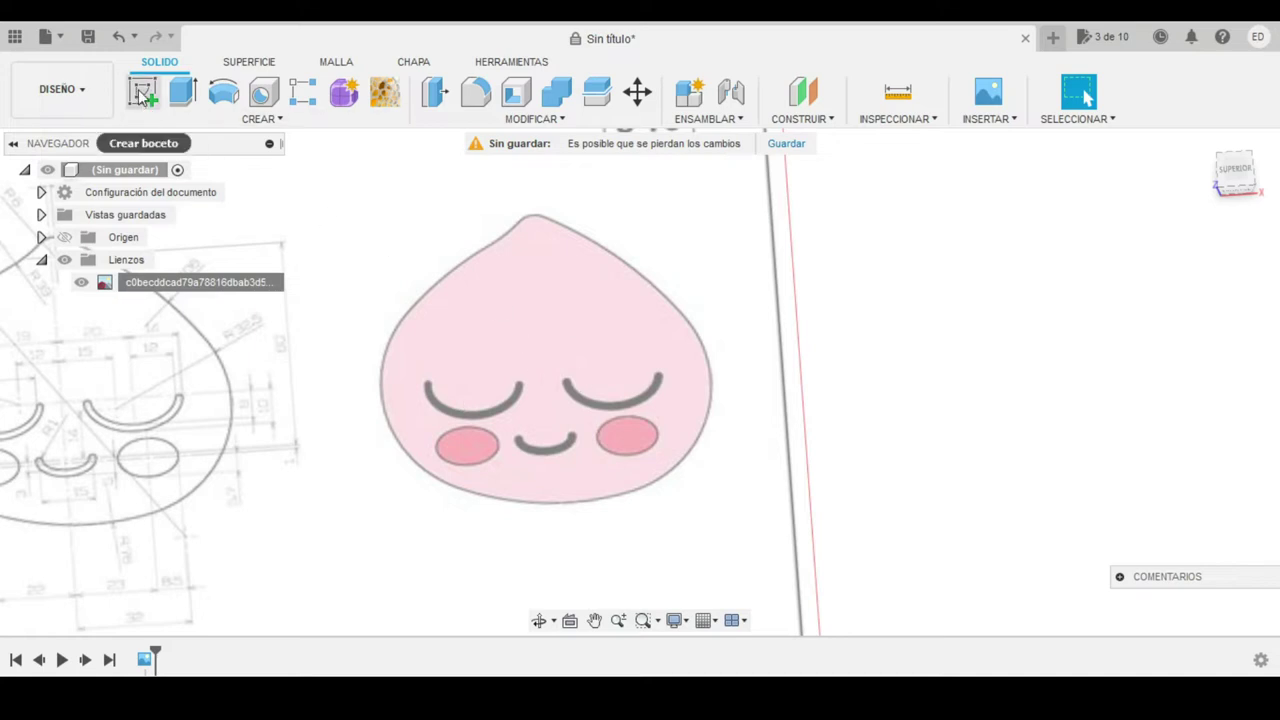
Start a new sketch on the canvas plane with the face centred in view.
left_click(142, 91)
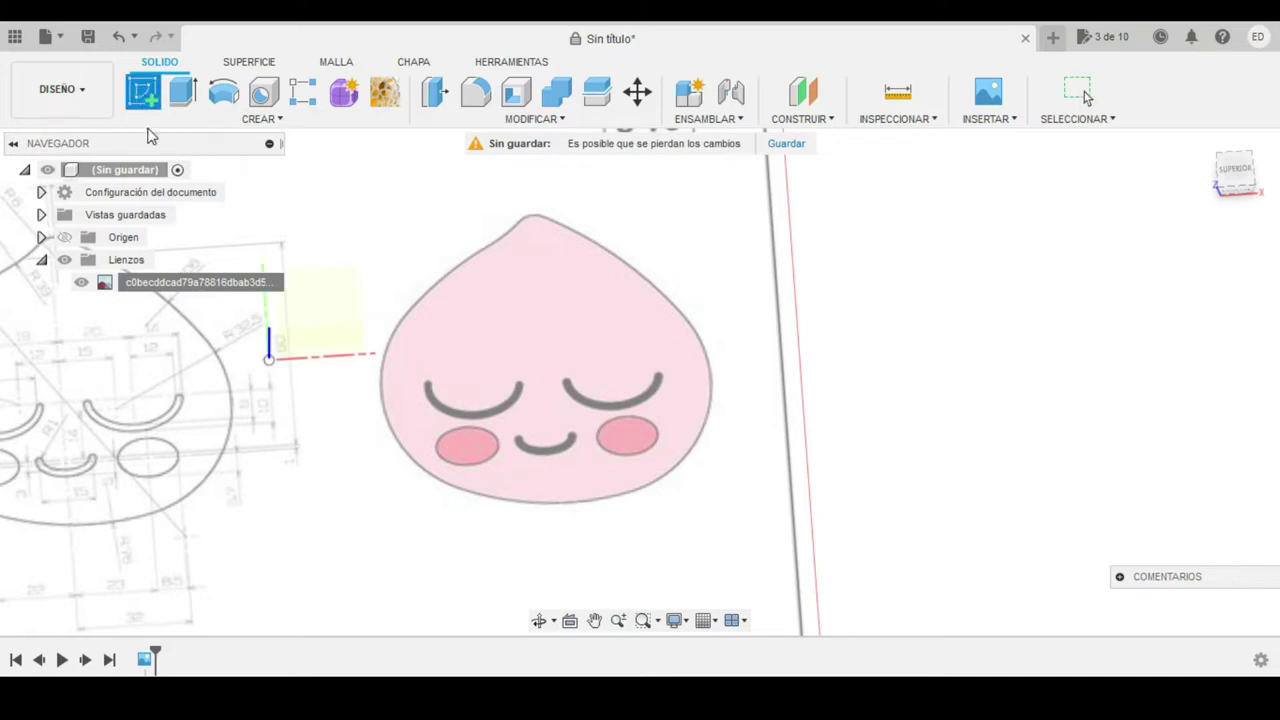
left_click(340, 305)
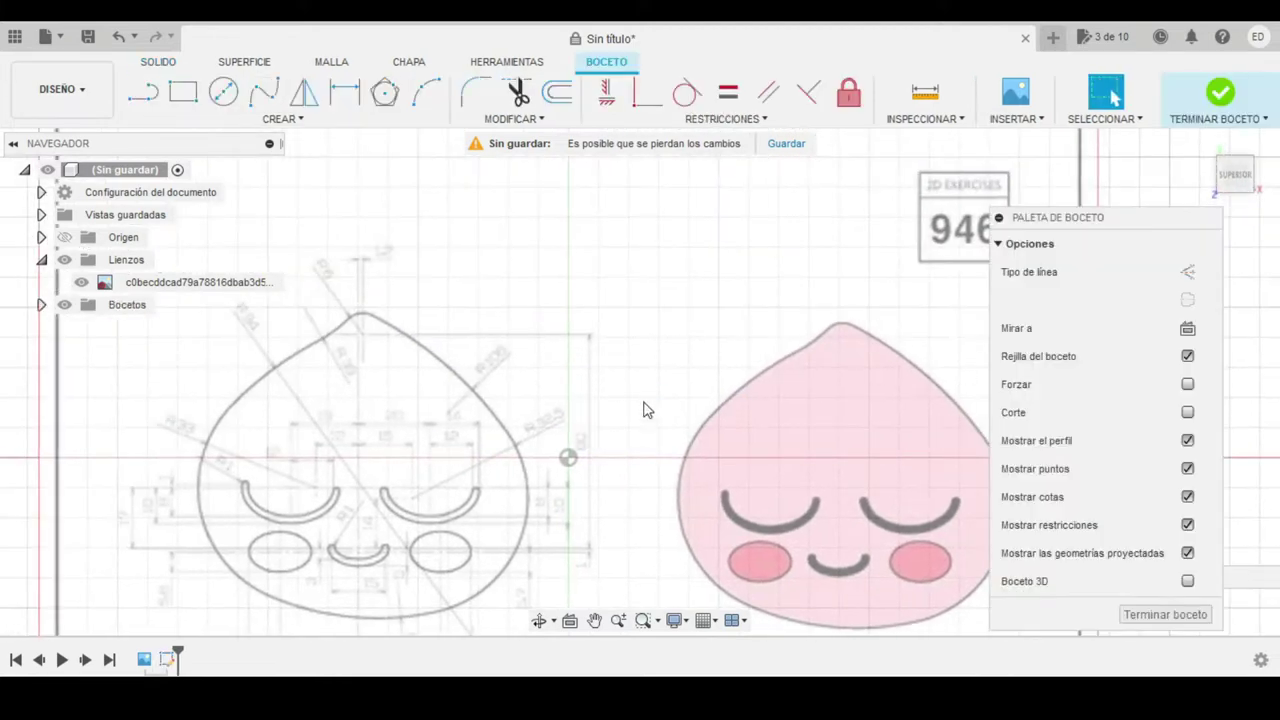
middle_click_drag(757, 400, 479, 295)
scroll(440, 300, "up", 2)
scroll(400, 300, "up", 2)
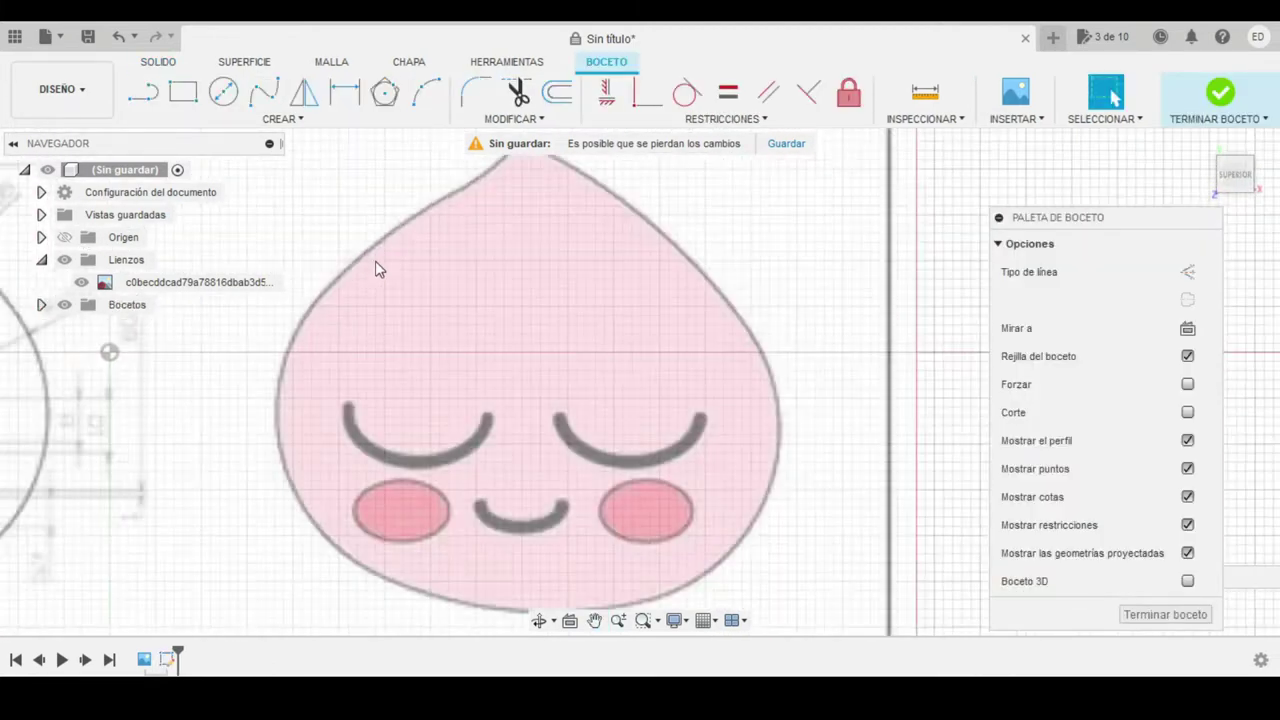
scroll(390, 290, "up", 2)
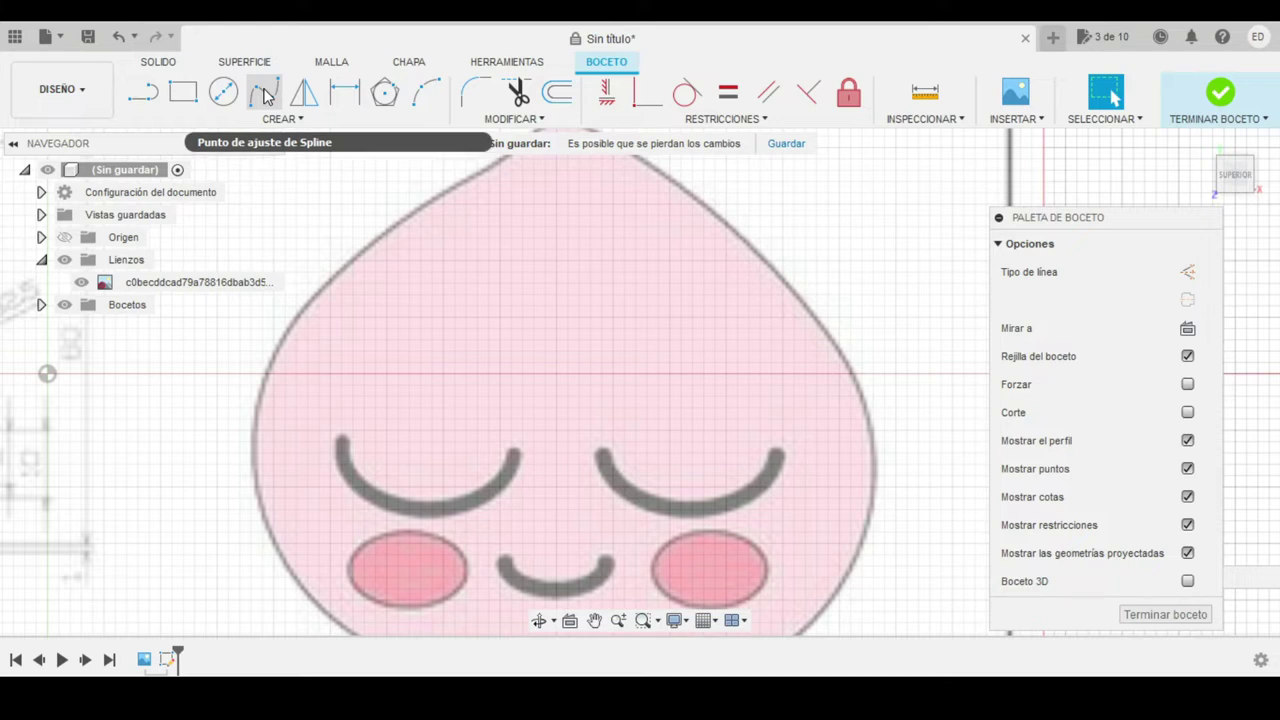
Trace the peach face outline with a fit-point spline.
left_click(265, 93)
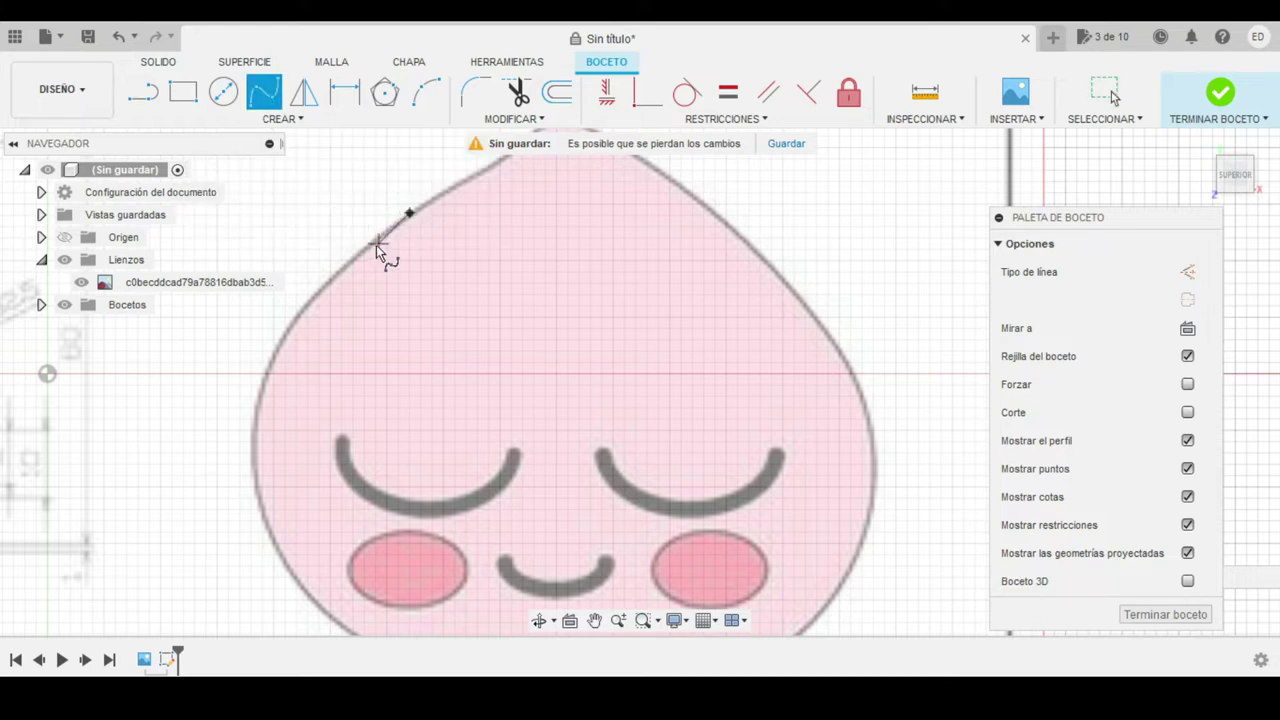
left_click(357, 253)
left_click(291, 326)
left_click(259, 405)
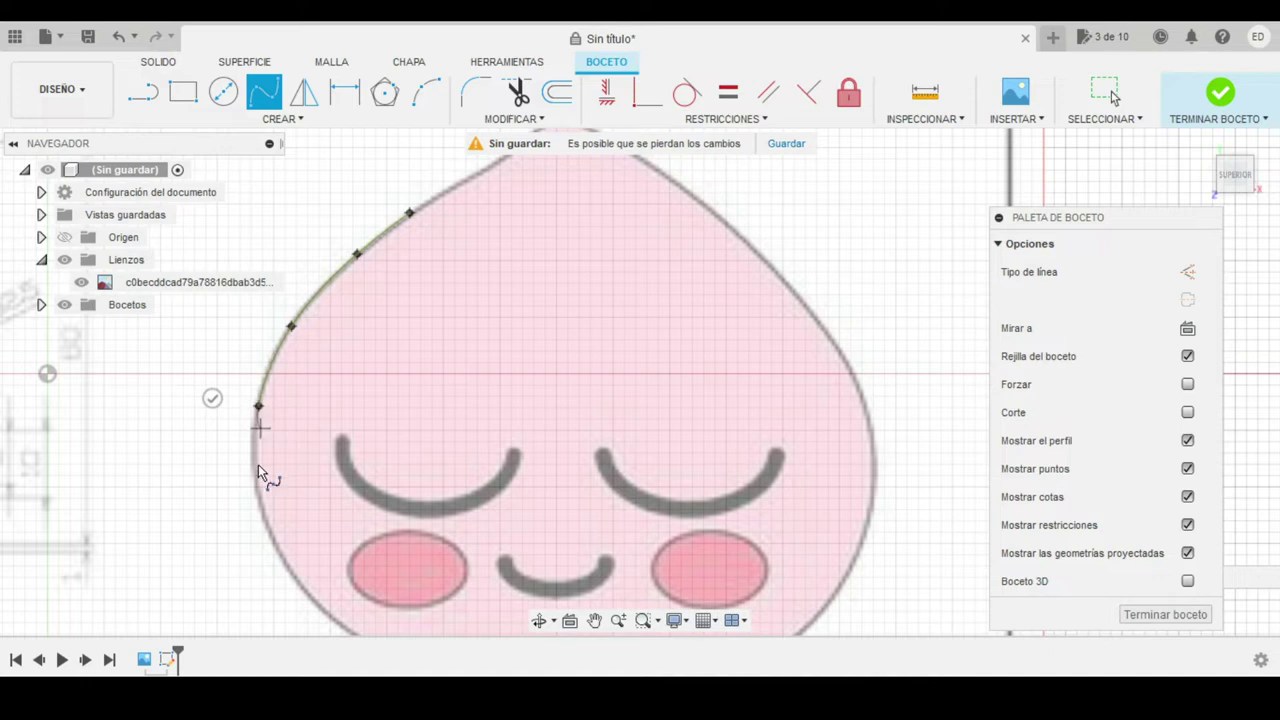
left_click(262, 516)
middle_click_drag(263, 521, 178, 336)
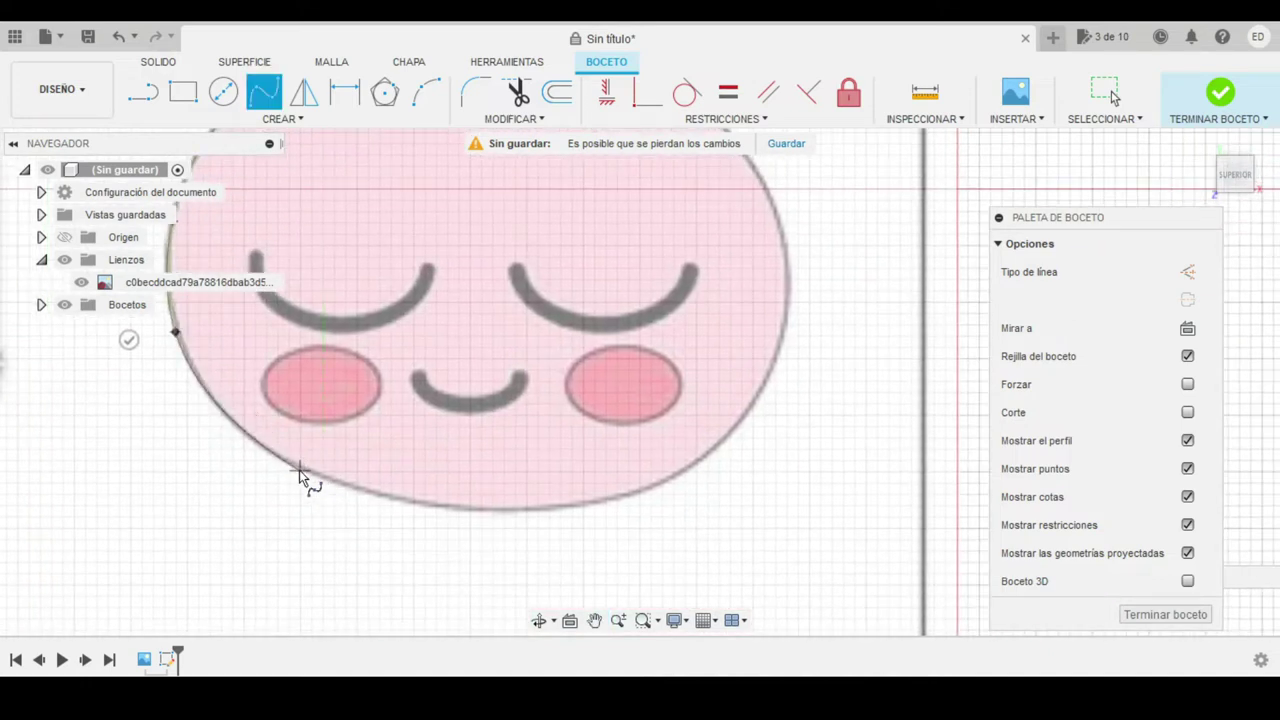
left_click(298, 469)
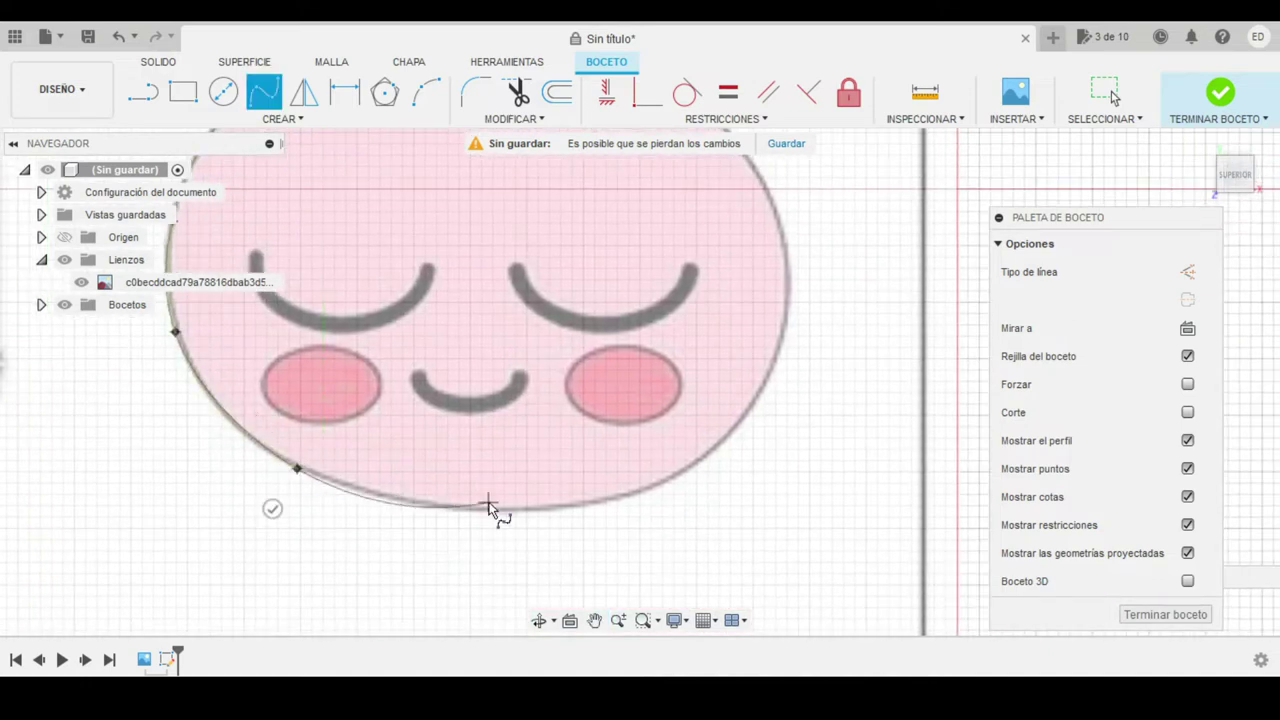
left_click(664, 485)
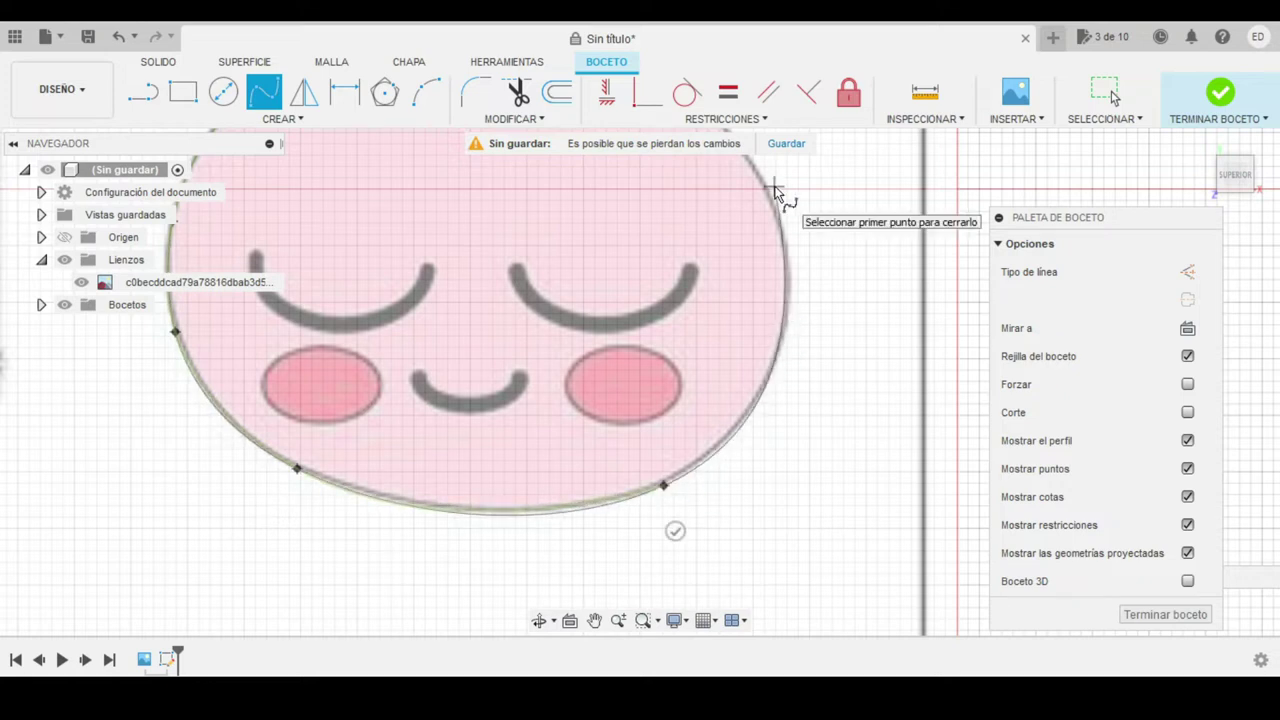
left_click(783, 243)
middle_click_drag(783, 243, 819, 430)
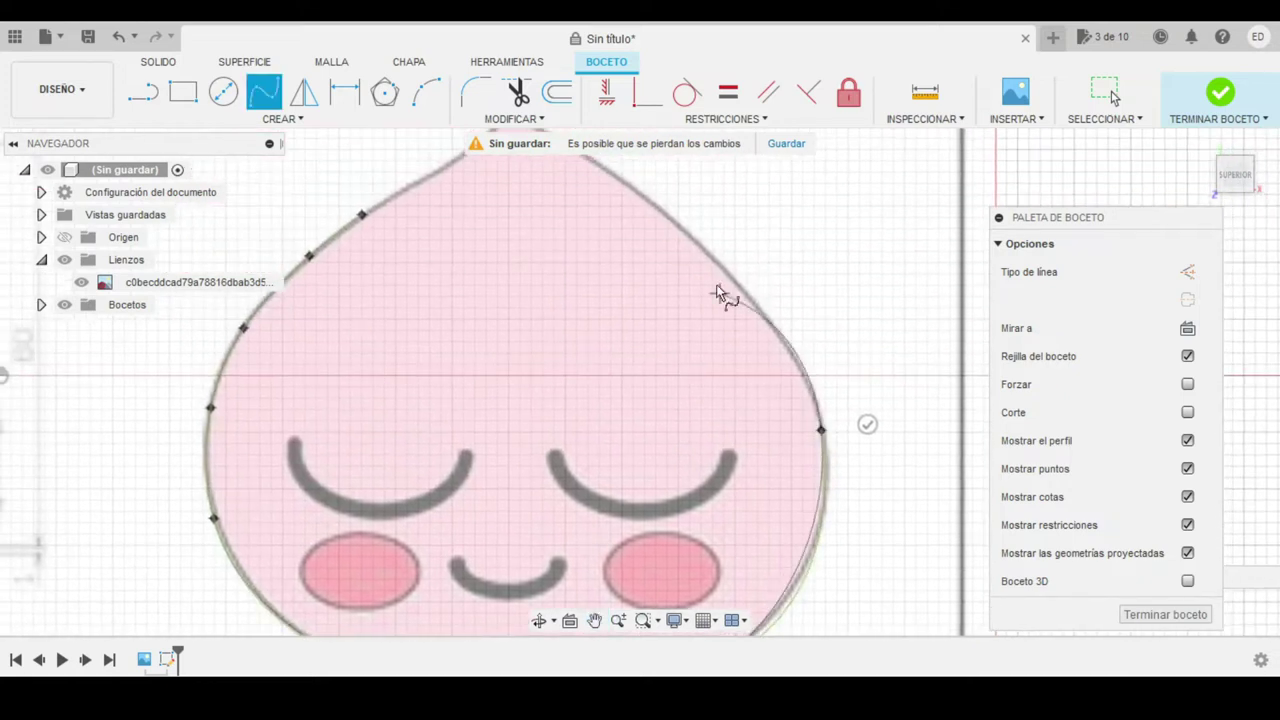
left_click(866, 425)
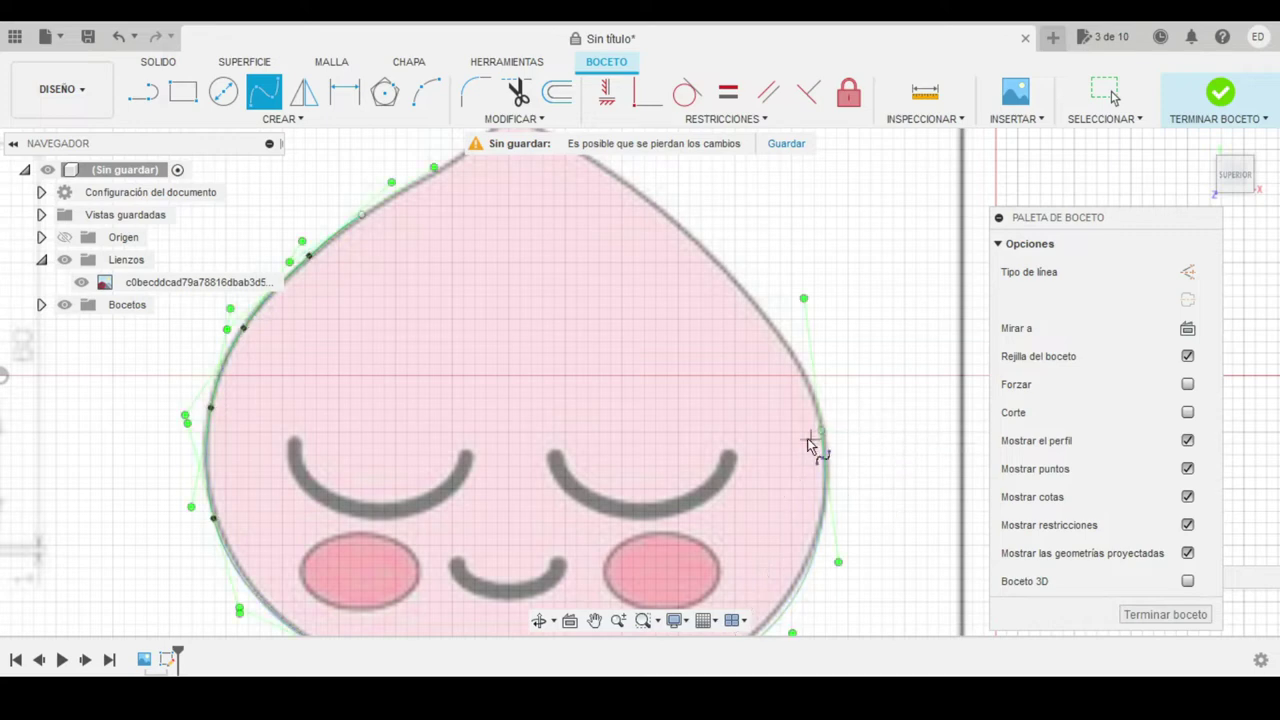
Begin a second spline up the face's right edge.
left_click(798, 369)
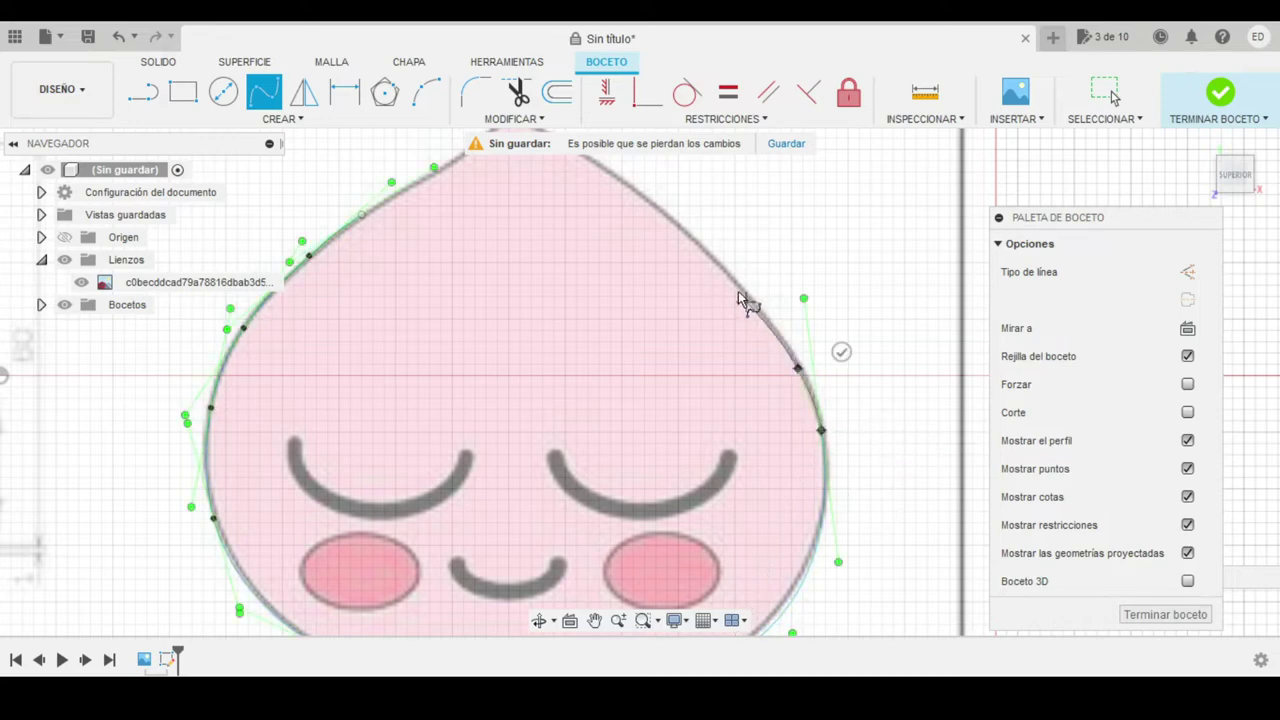
left_click(722, 267)
middle_click_drag(729, 271, 810, 454)
Extend the second spline along the upper right edge past the face's peak.
left_click(670, 342)
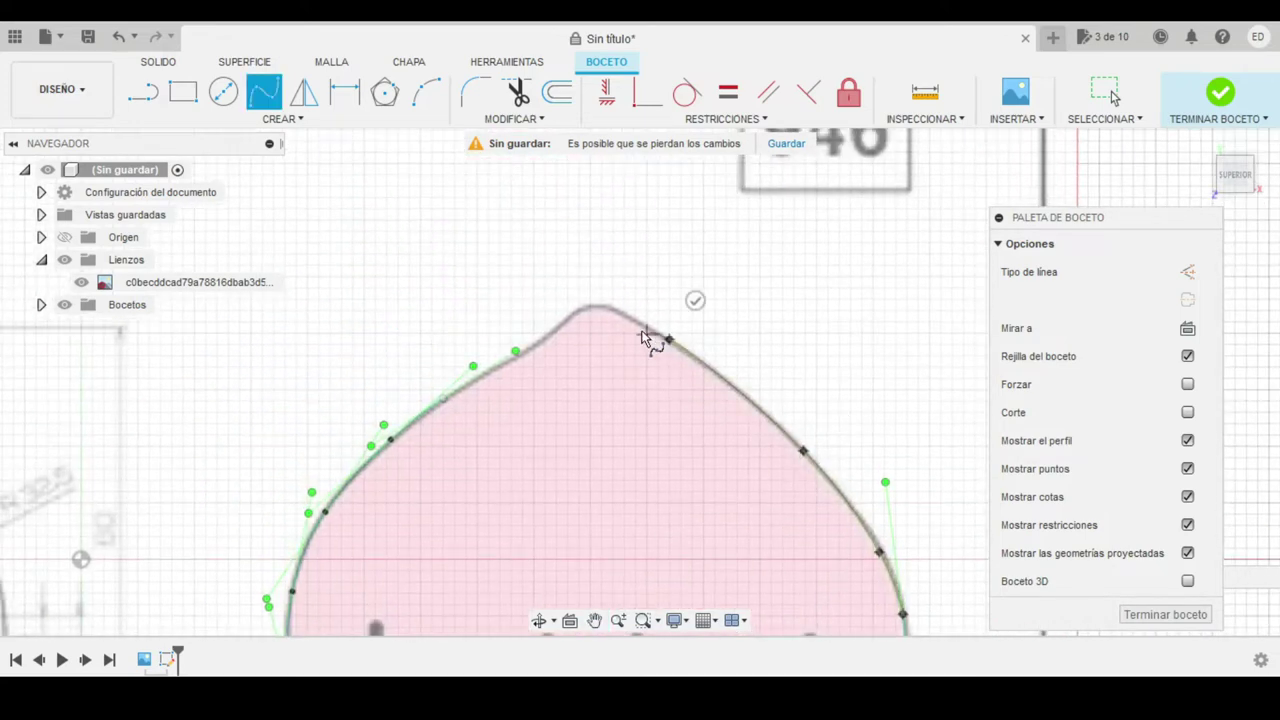
left_click(612, 308)
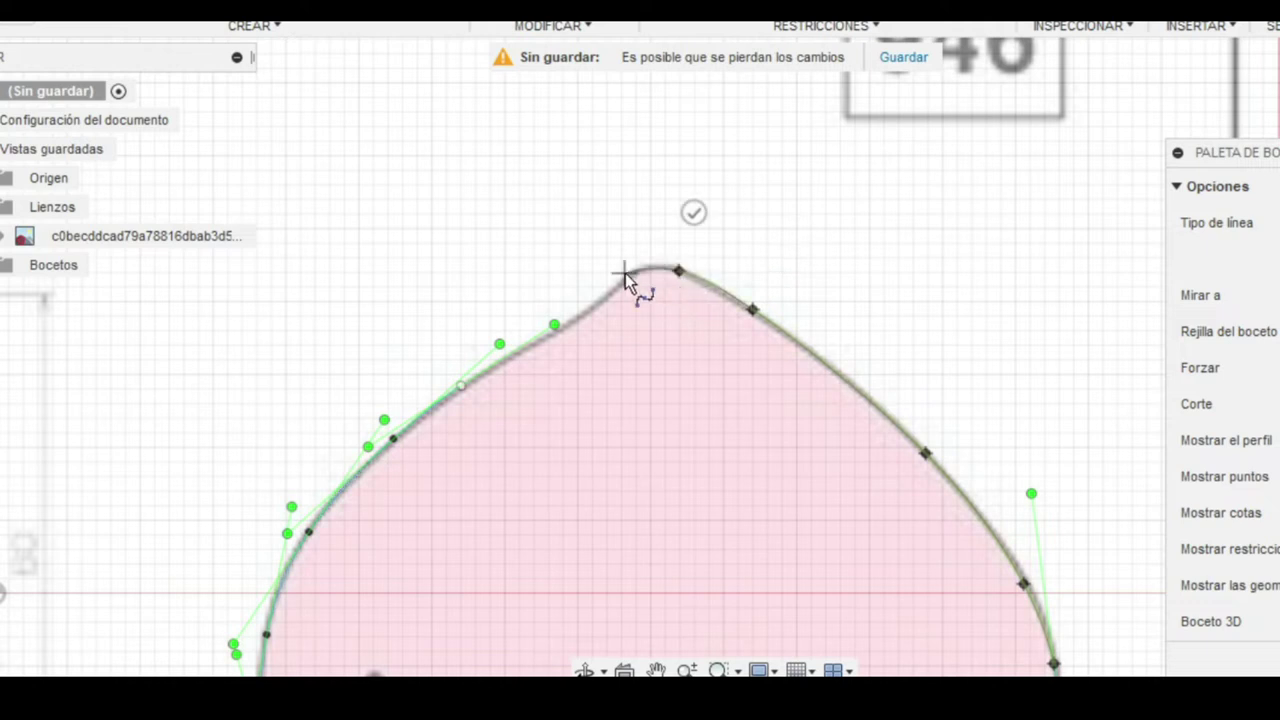
left_click(624, 276)
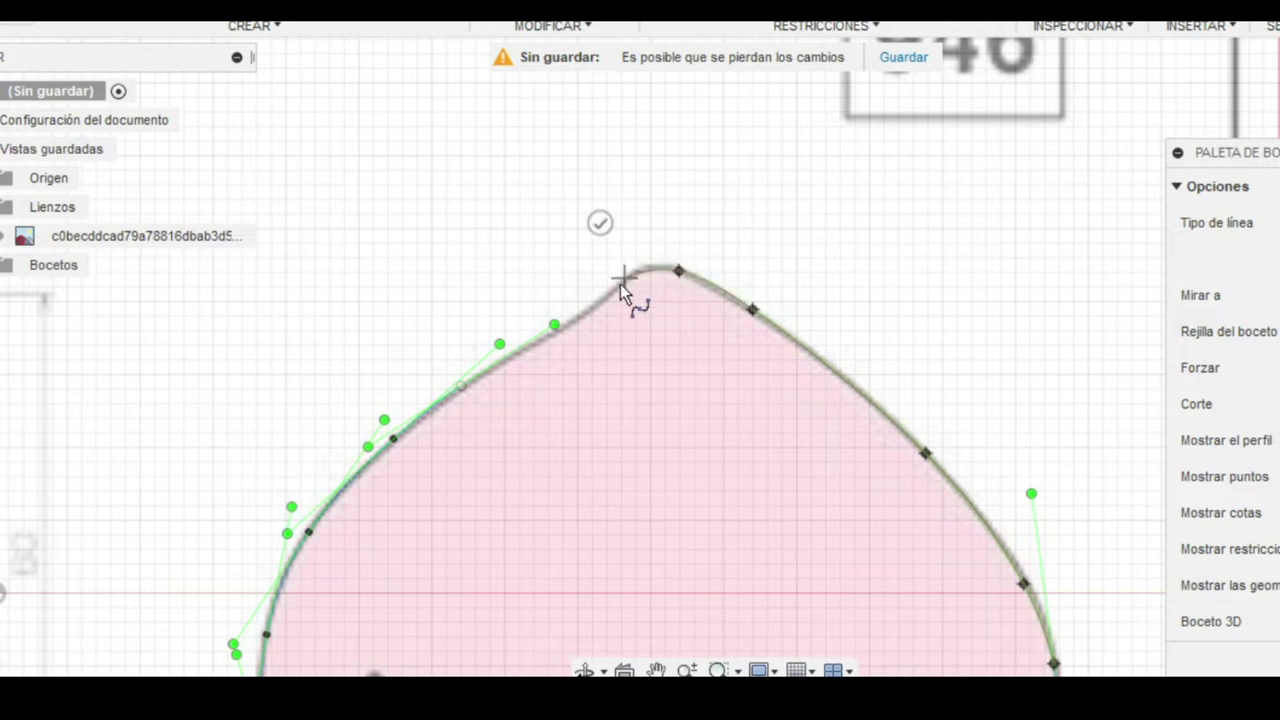
left_click(597, 223)
scroll(630, 350, "down", 5)
scroll(625, 300, "up", 8)
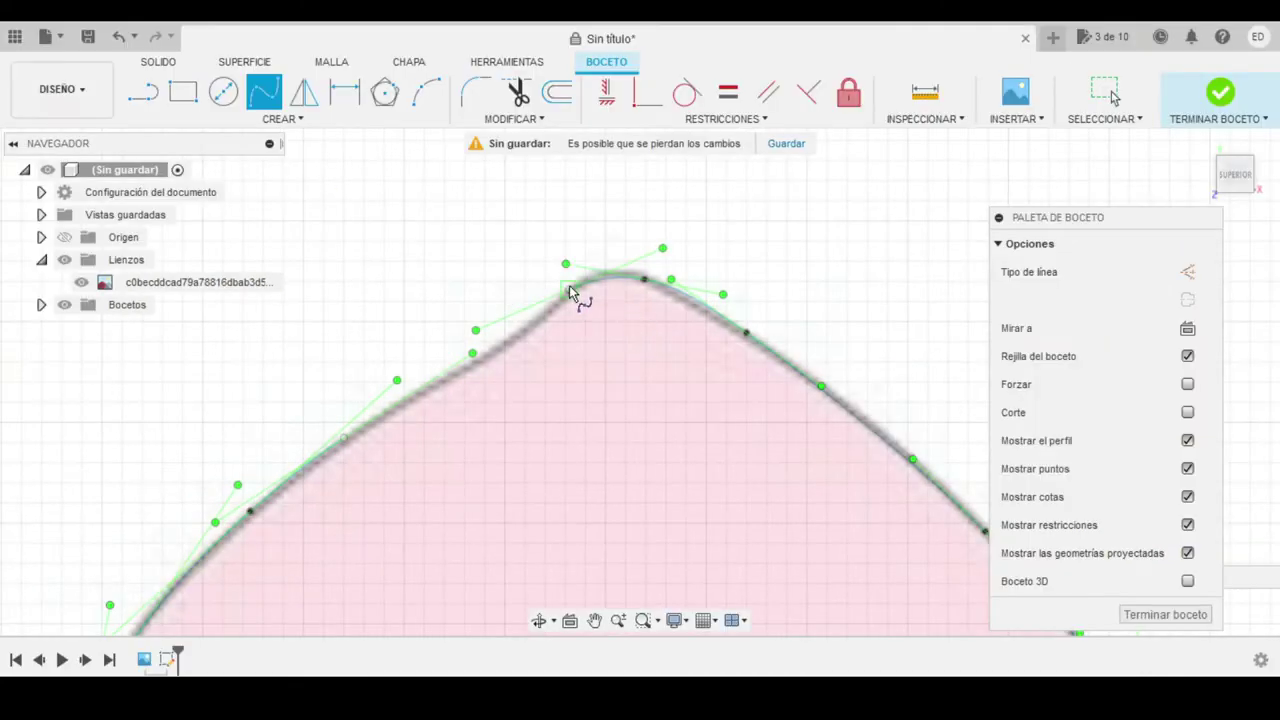
Draw a short spline bridging the upper-left edge down from the peak.
left_click(568, 290)
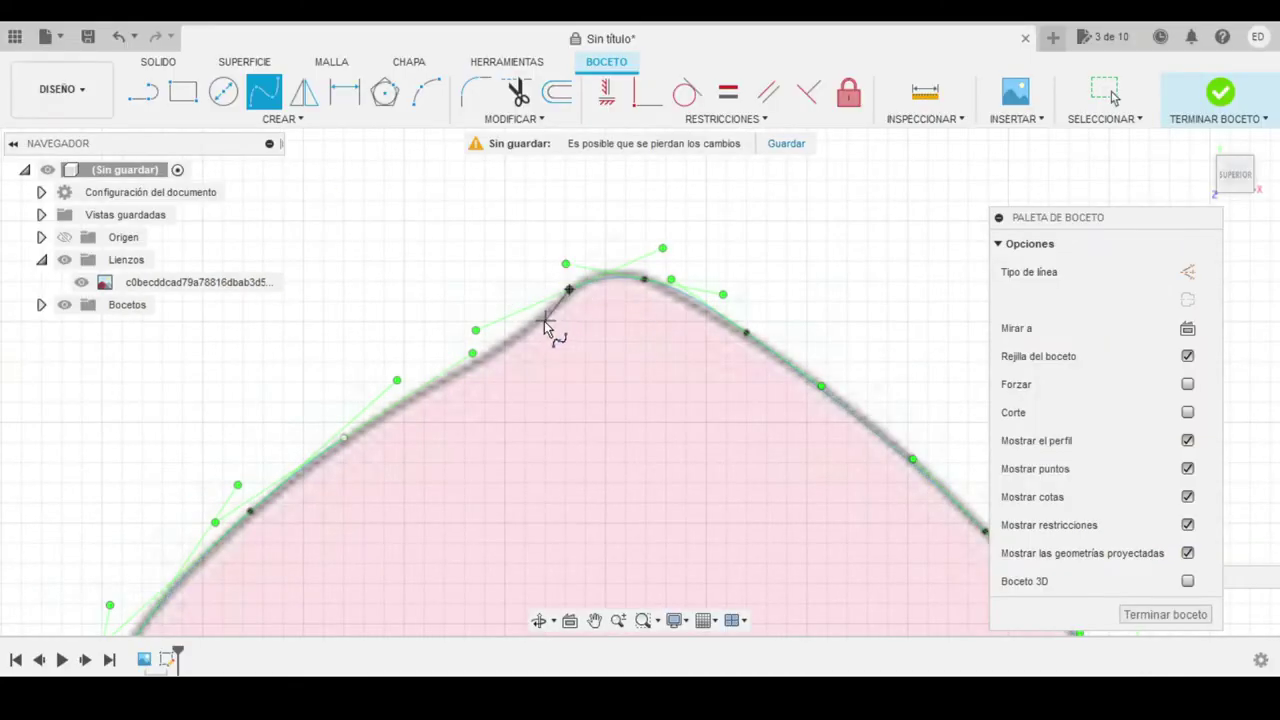
left_click(533, 325)
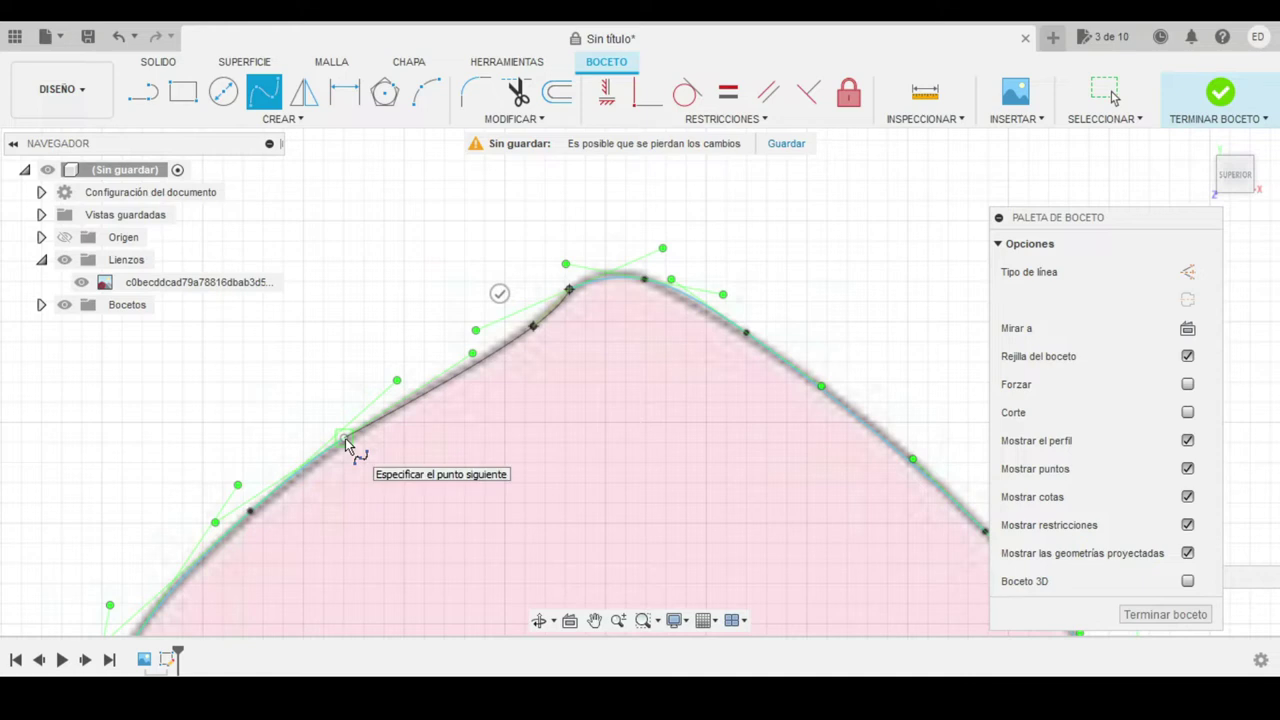
left_click(345, 440)
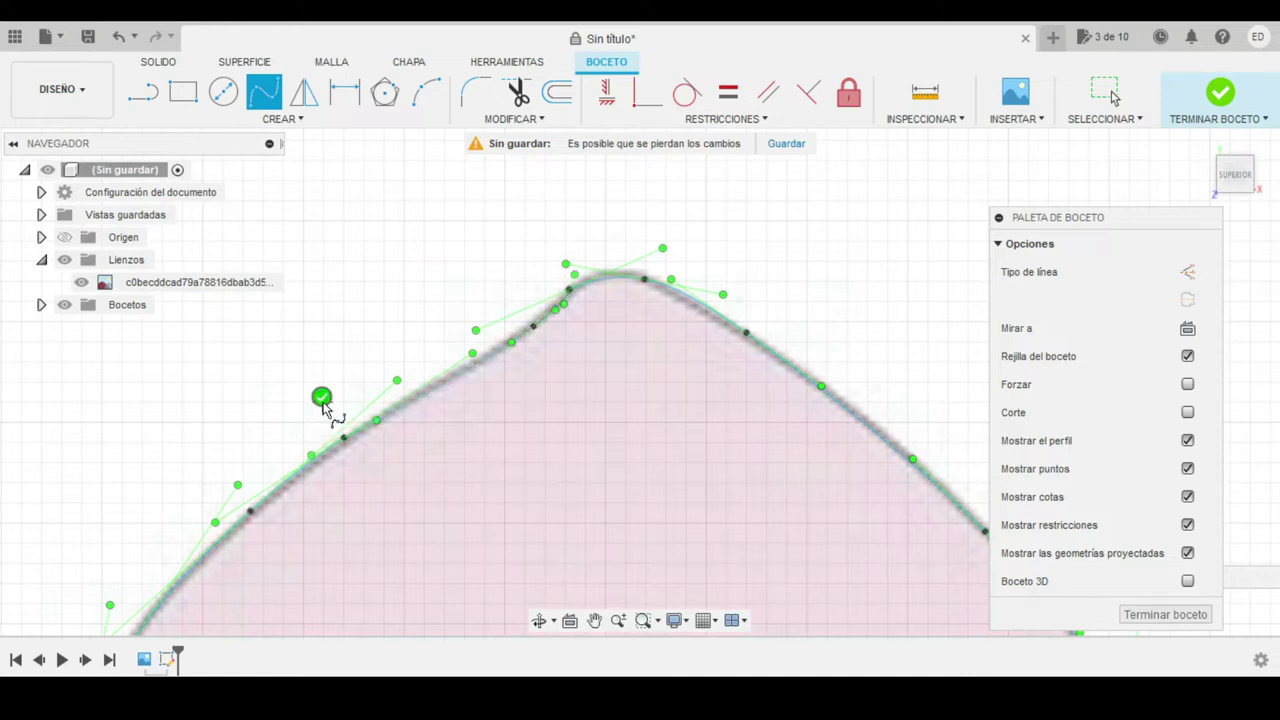
left_click(321, 398)
key("Escape")
Apply a Tangent constraint between the two splines meeting at the peak.
scroll(531, 286, "up", 2)
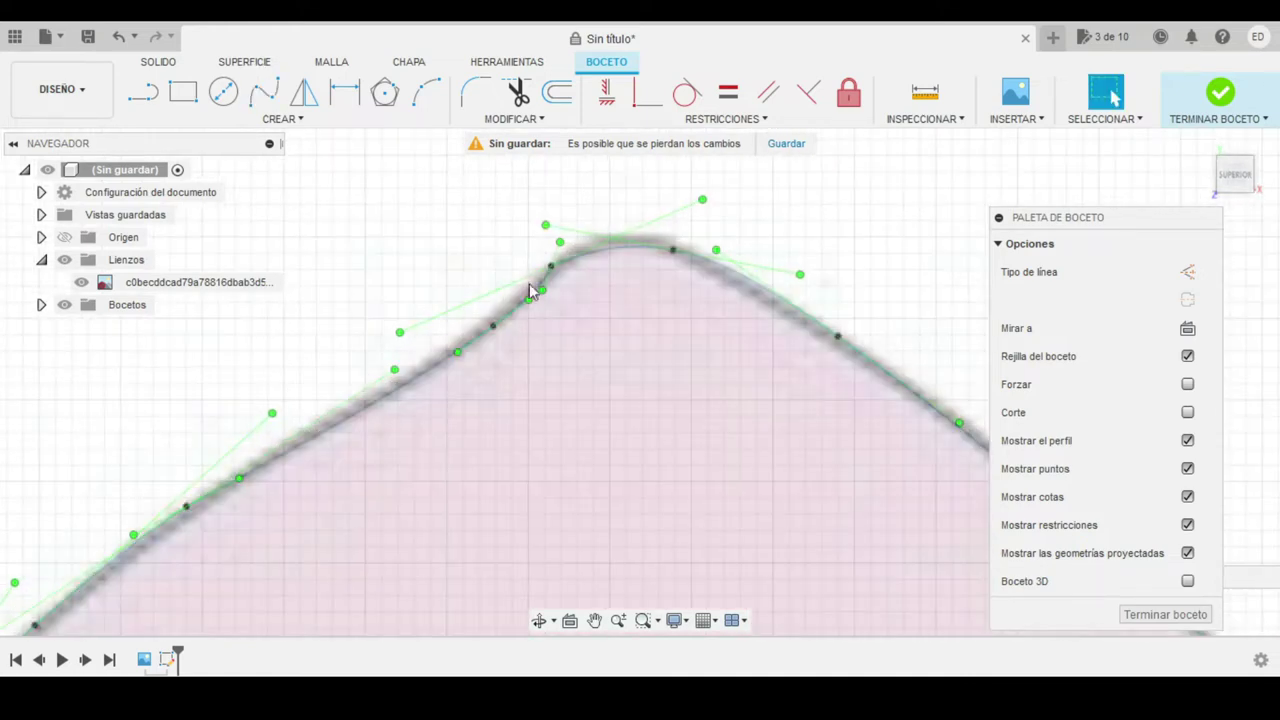
scroll(551, 257, "up", 2)
scroll(522, 275, "up", 2)
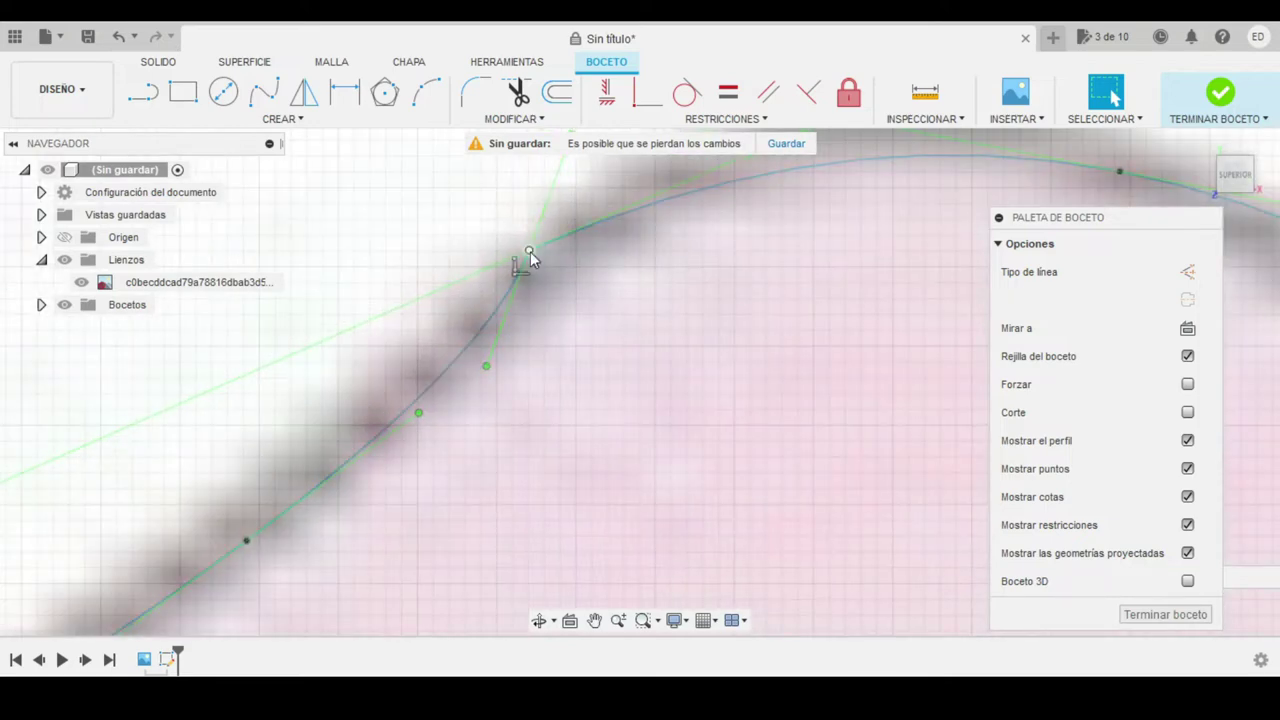
left_click(530, 251)
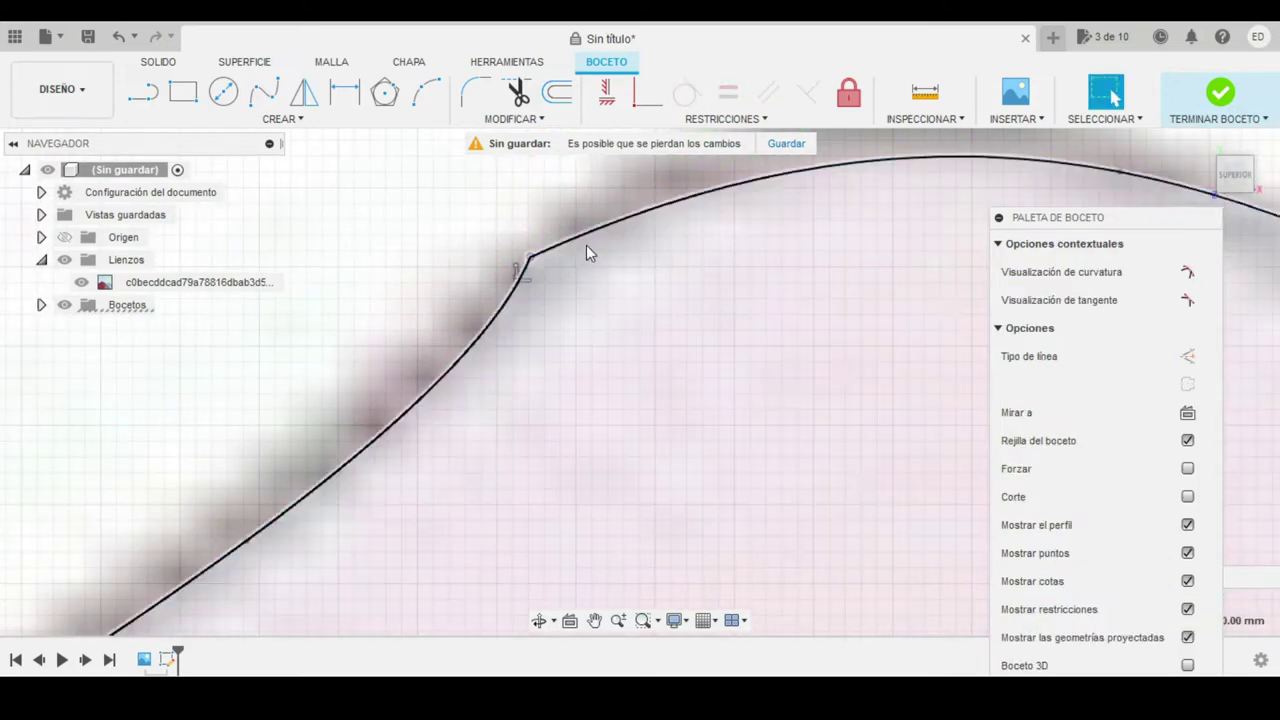
left_click(588, 233)
left_click(680, 95)
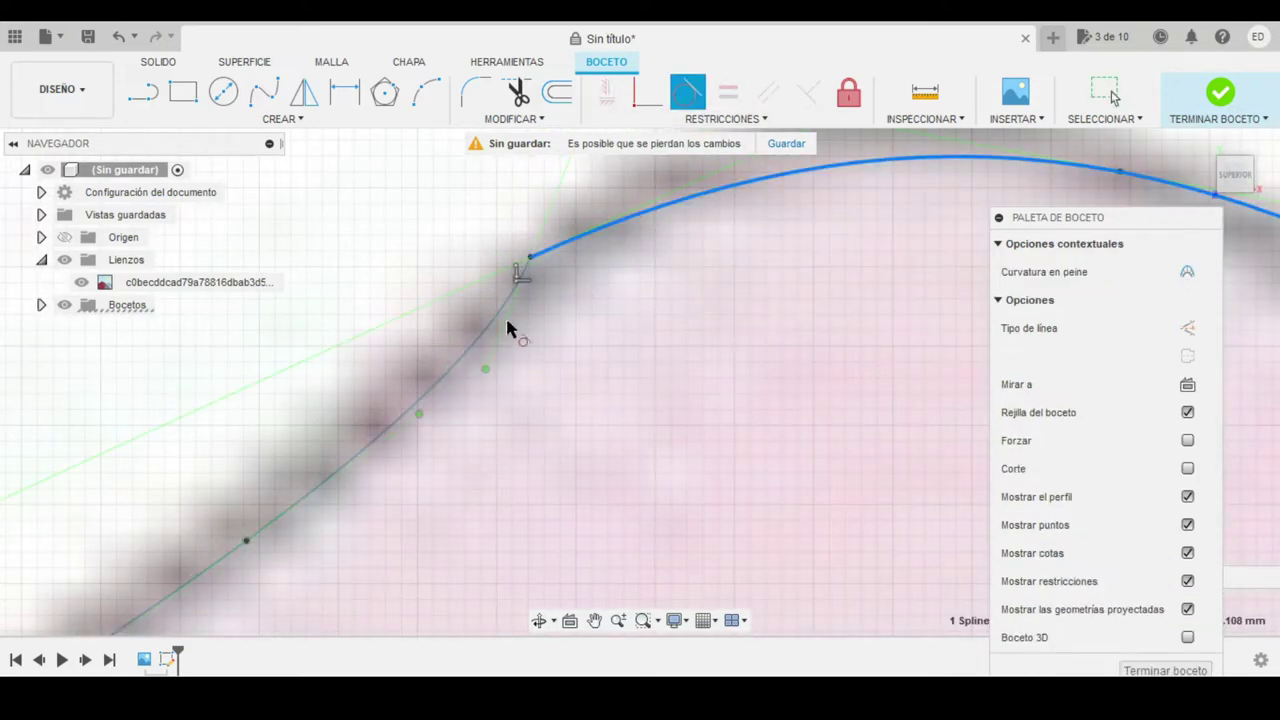
left_click(491, 331)
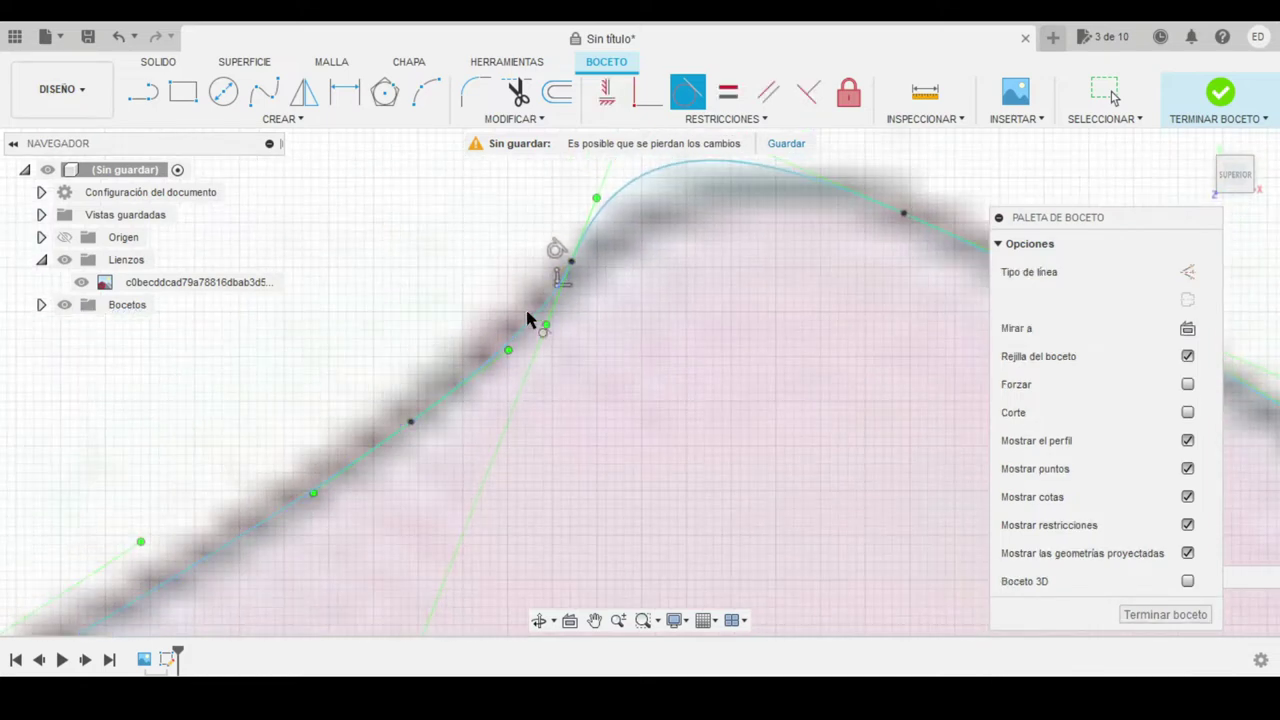
Drag the peak endpoint to smooth the curves and review the closed outline.
scroll(642, 230, "down", 2)
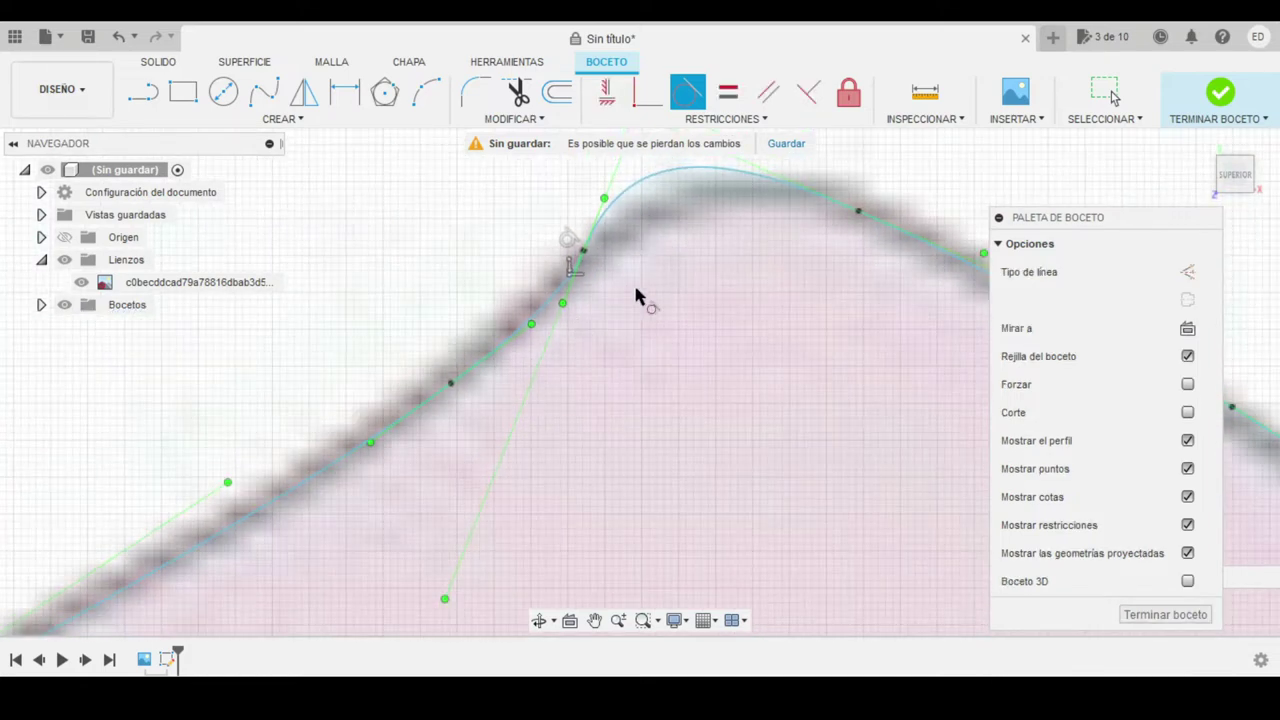
left_click(712, 296)
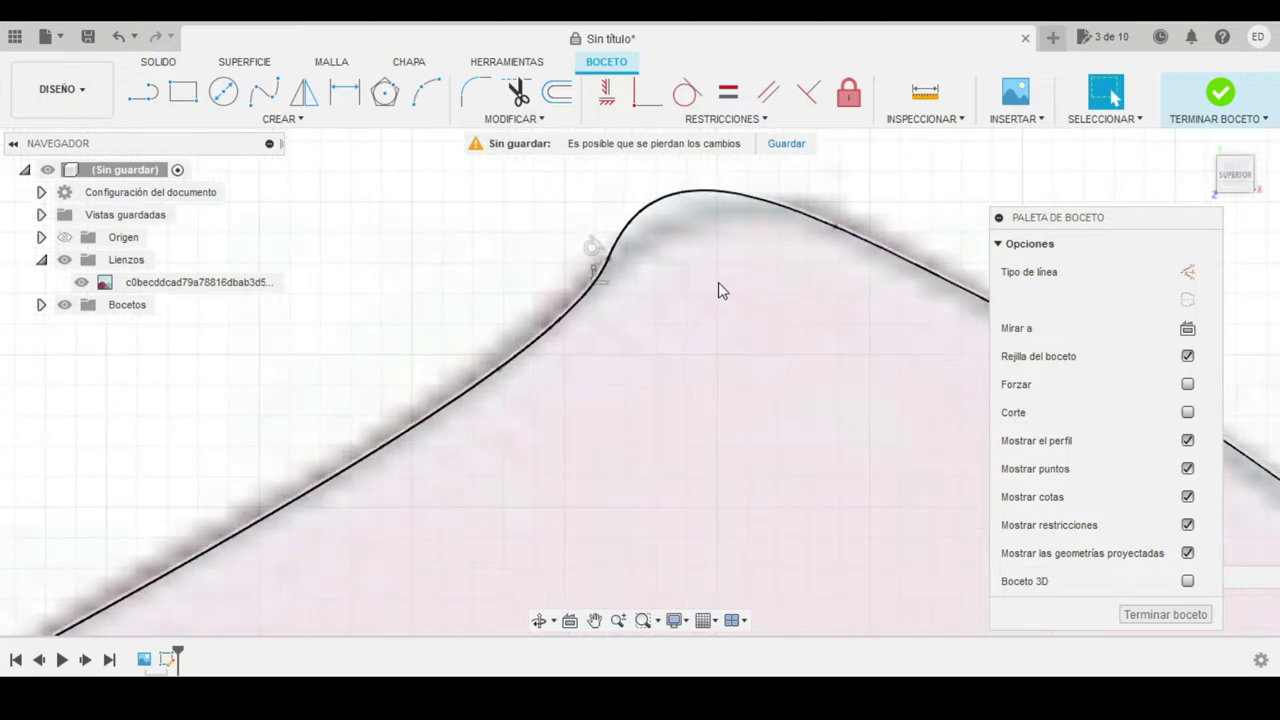
mouse_move(583, 250)
left_mouse_down()
mouse_move(680, 240)
mouse_move(604, 278)
left_mouse_up()
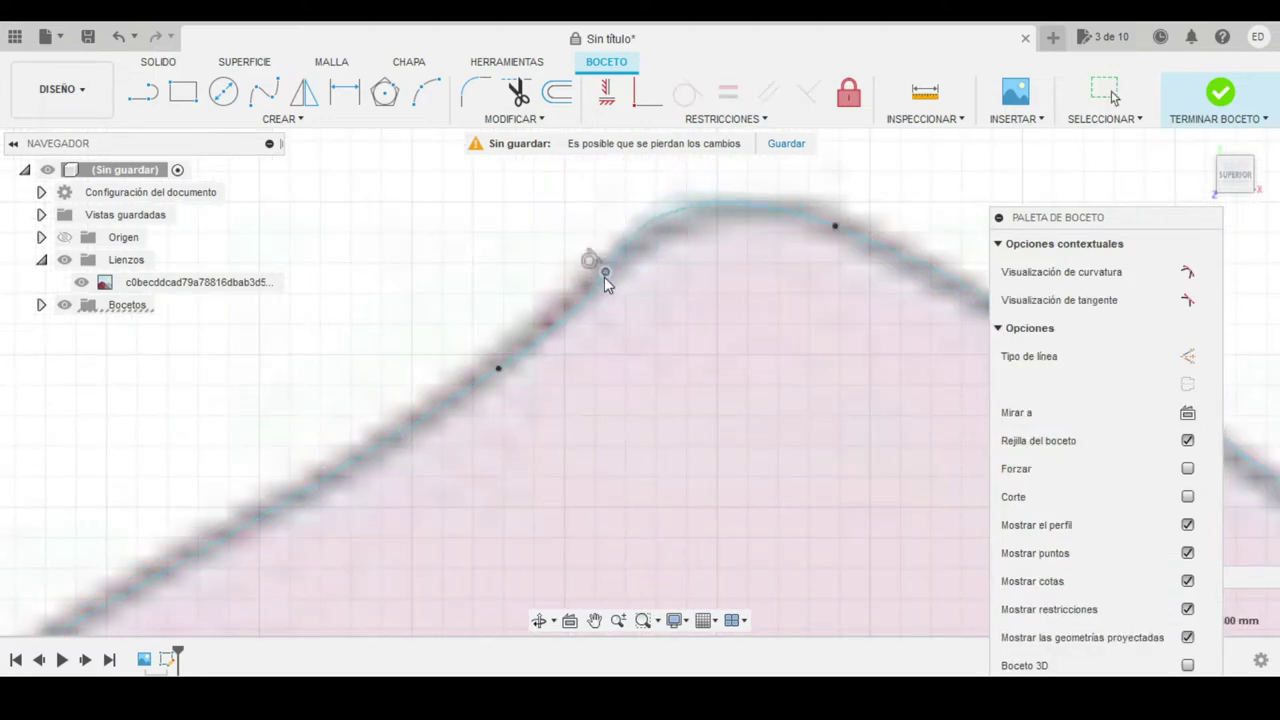
scroll(575, 320, "down", 2)
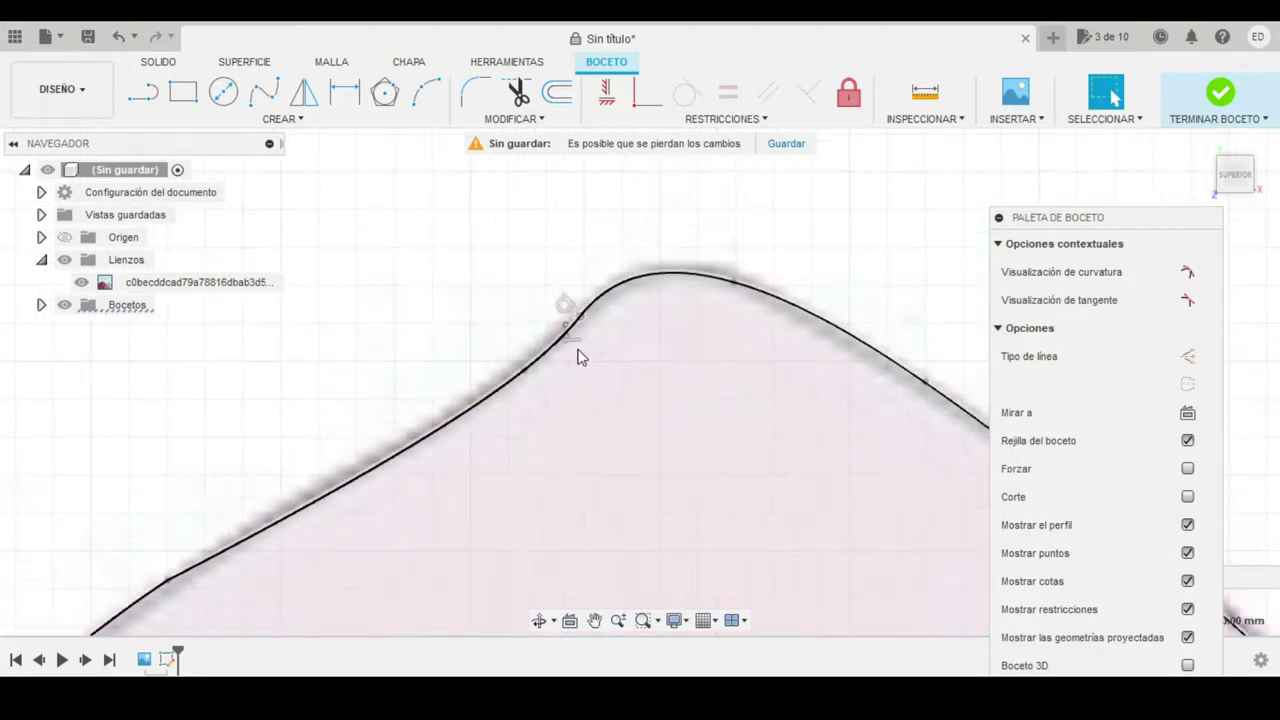
scroll(612, 350, "down", 3)
scroll(557, 509, "up", 3)
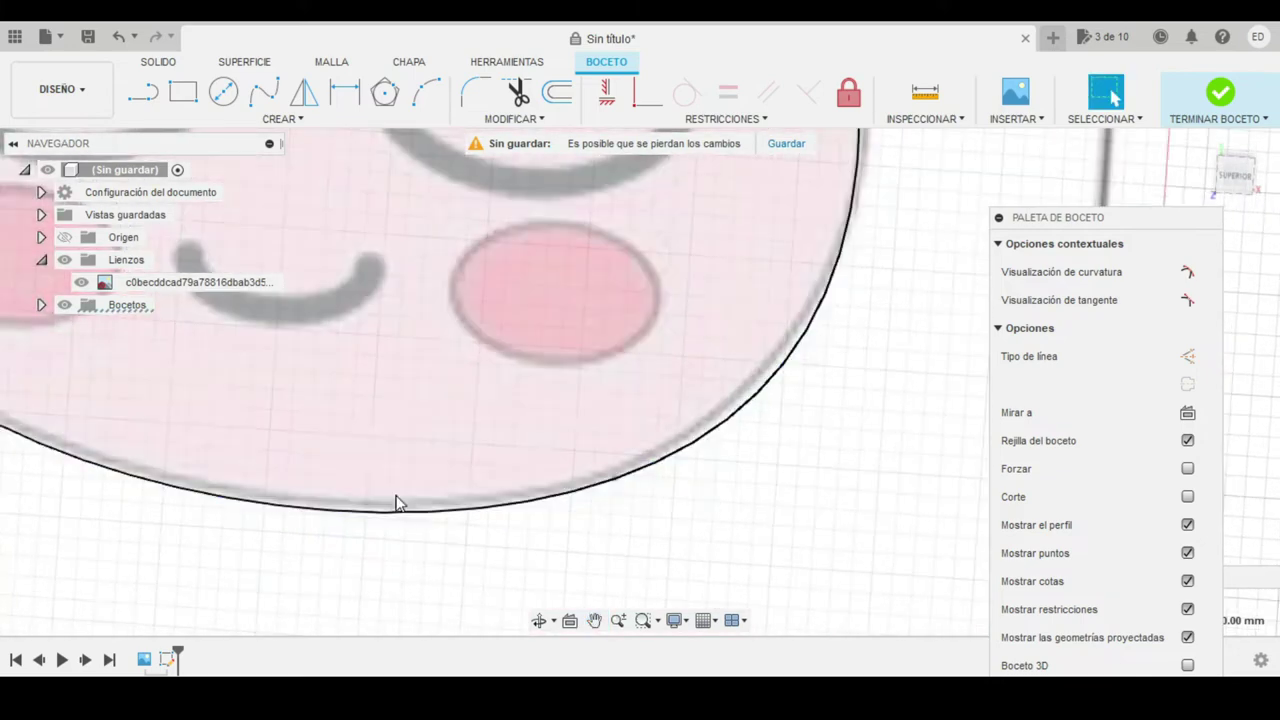
middle_click_drag(397, 503, 412, 457)
scroll(829, 557, "down", 2)
scroll(620, 434, "up", 2)
scroll(620, 434, "up", 2)
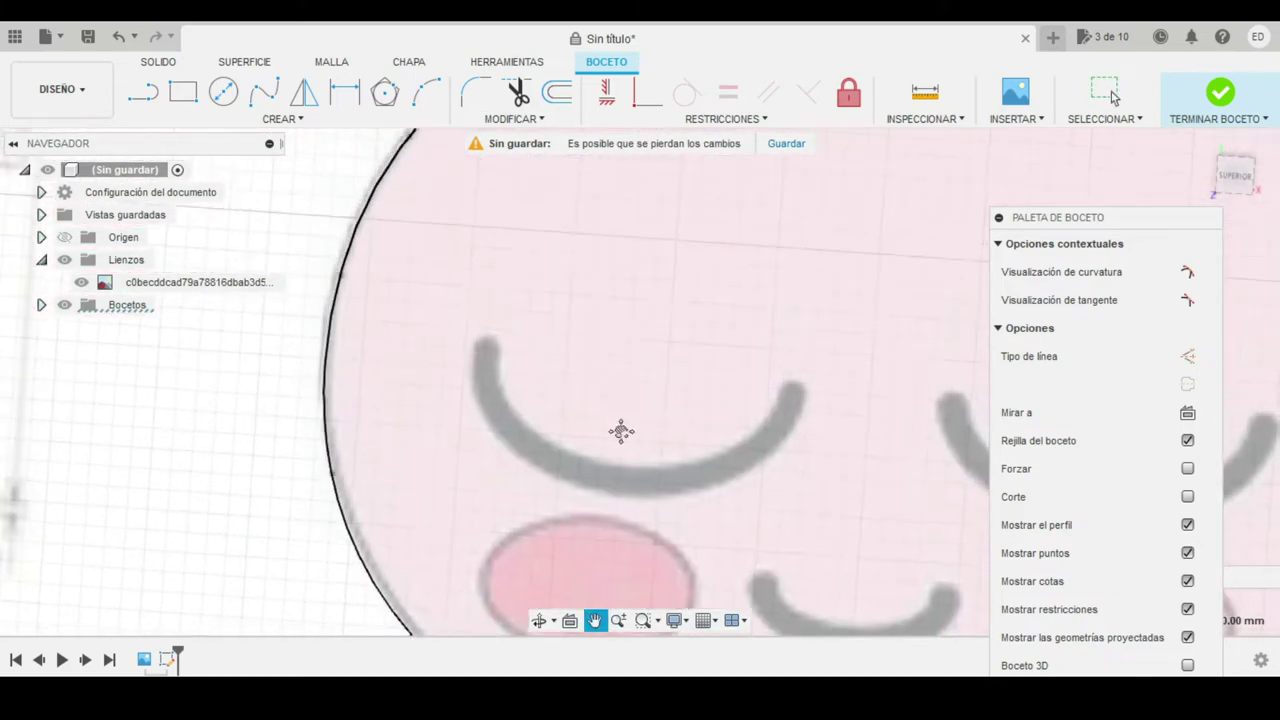
middle_click_drag(620, 434, 375, 455)
scroll(405, 434, "down", 4)
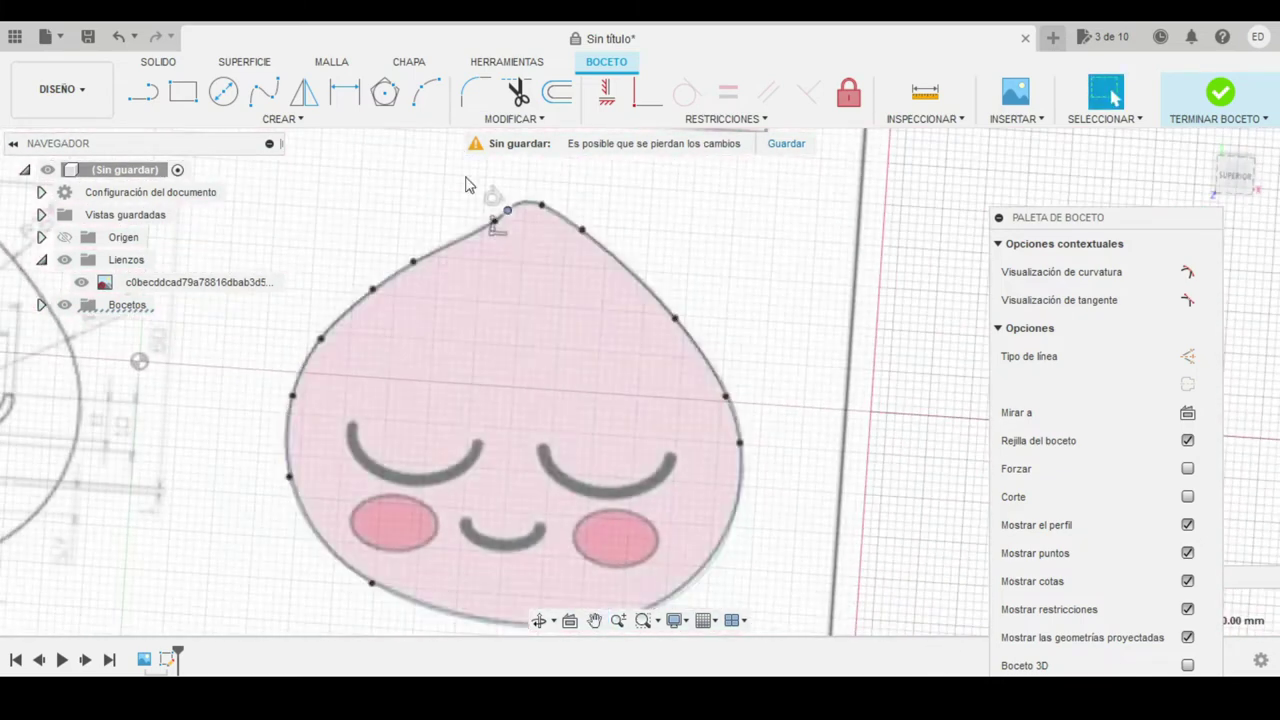
middle_click_drag(549, 452, 571, 343)
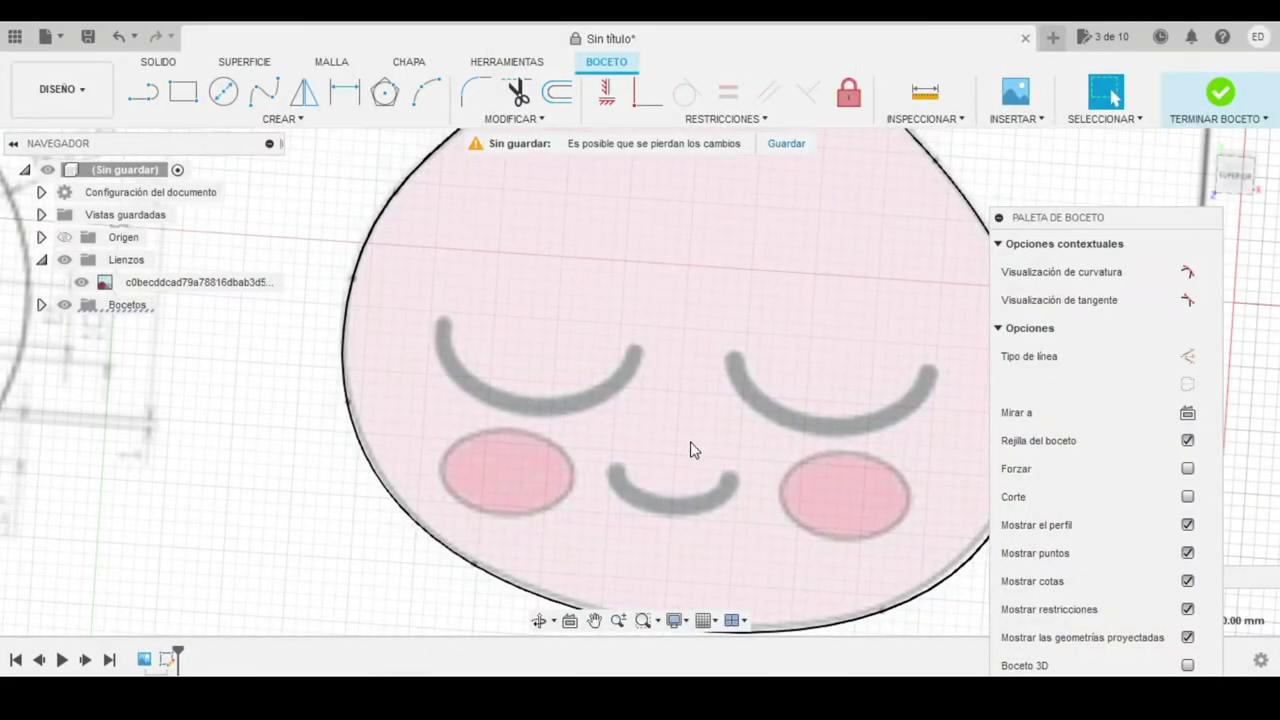
middle_click_drag(695, 450, 580, 586)
Trace the right eye with a three-point arc.
scroll(531, 463, "down", 2)
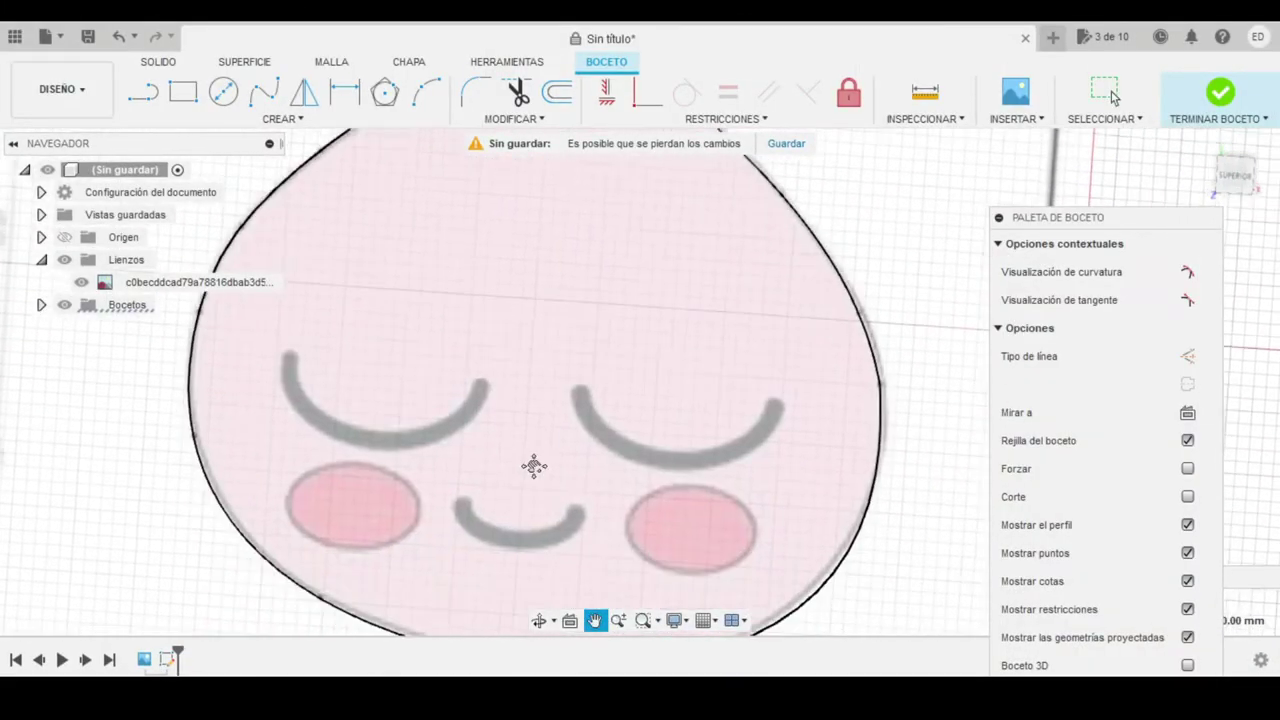
scroll(519, 458, "up", 2)
scroll(512, 440, "up", 1)
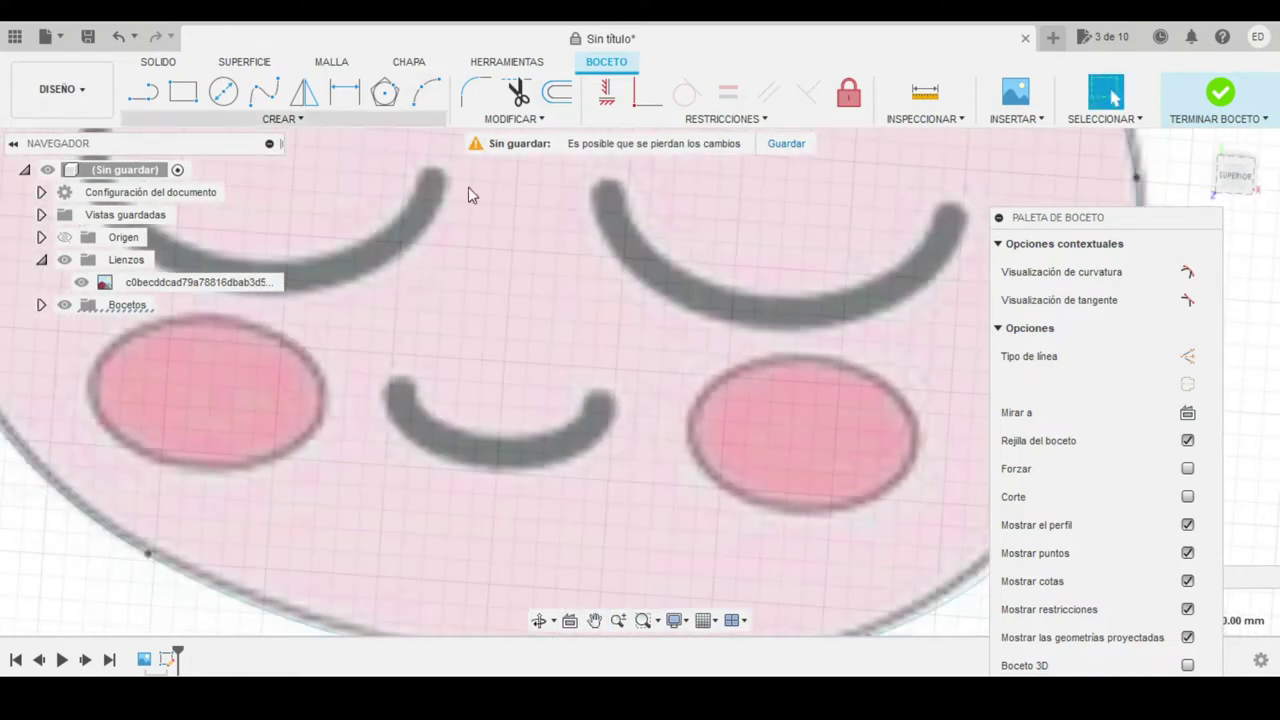
middle_click_drag(508, 308, 396, 122)
left_click(425, 92)
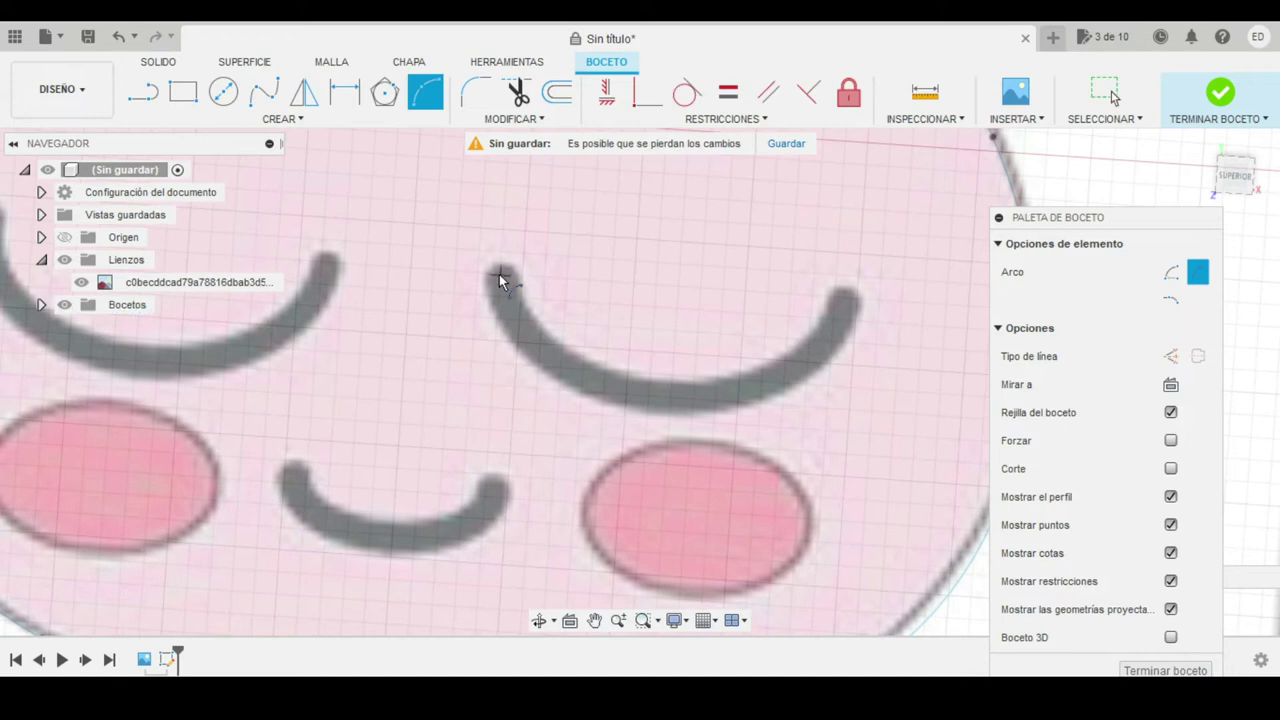
left_click(499, 278)
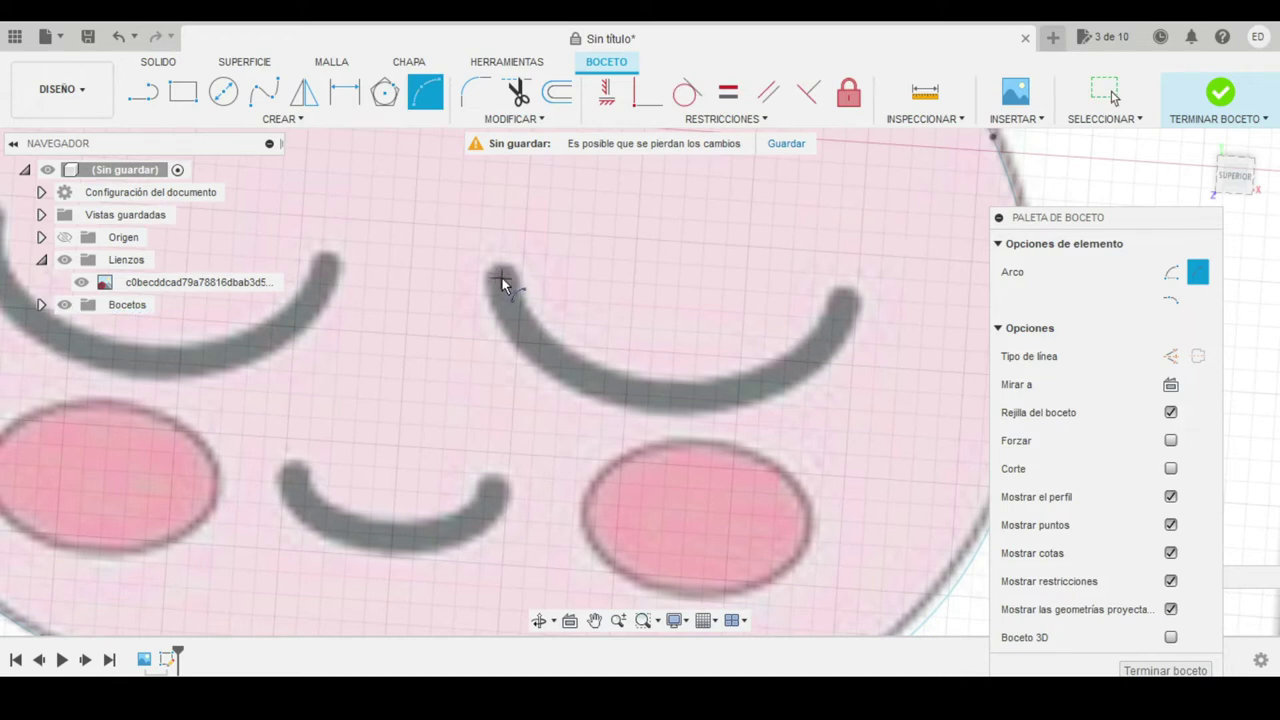
left_click(841, 306)
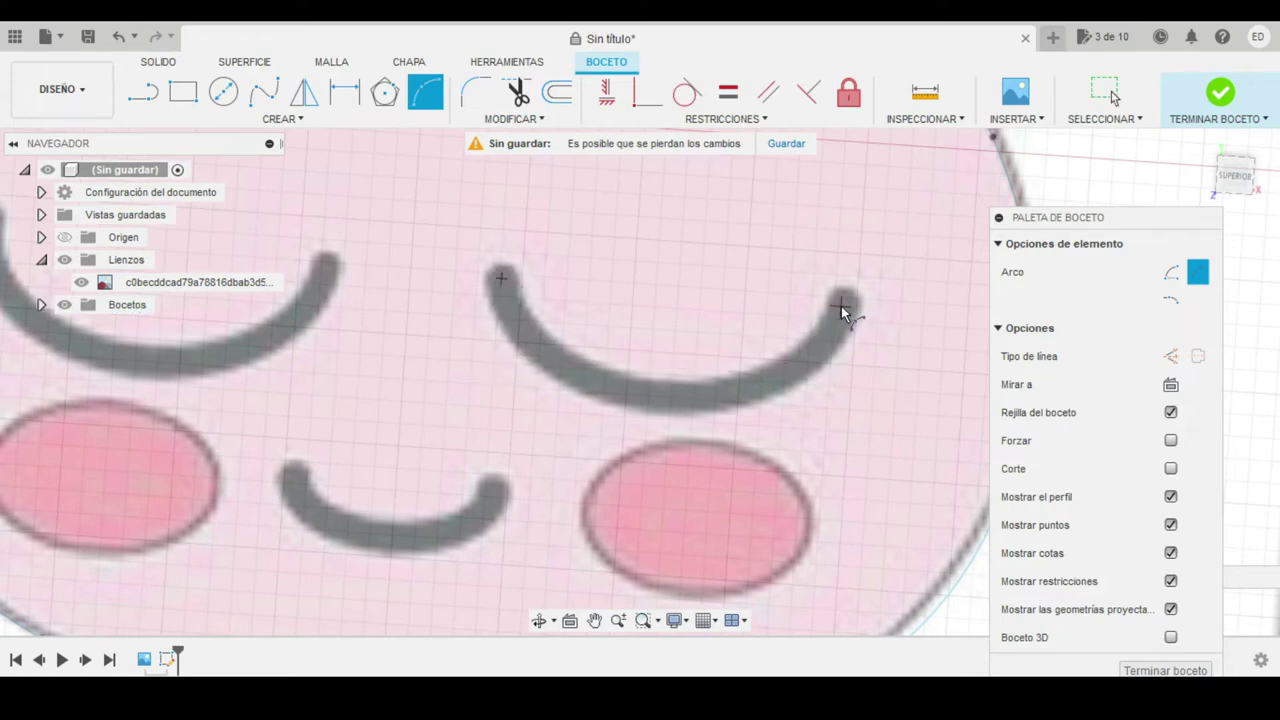
left_click(671, 398)
Trace the smiling mouth with another three-point arc.
left_click(289, 480)
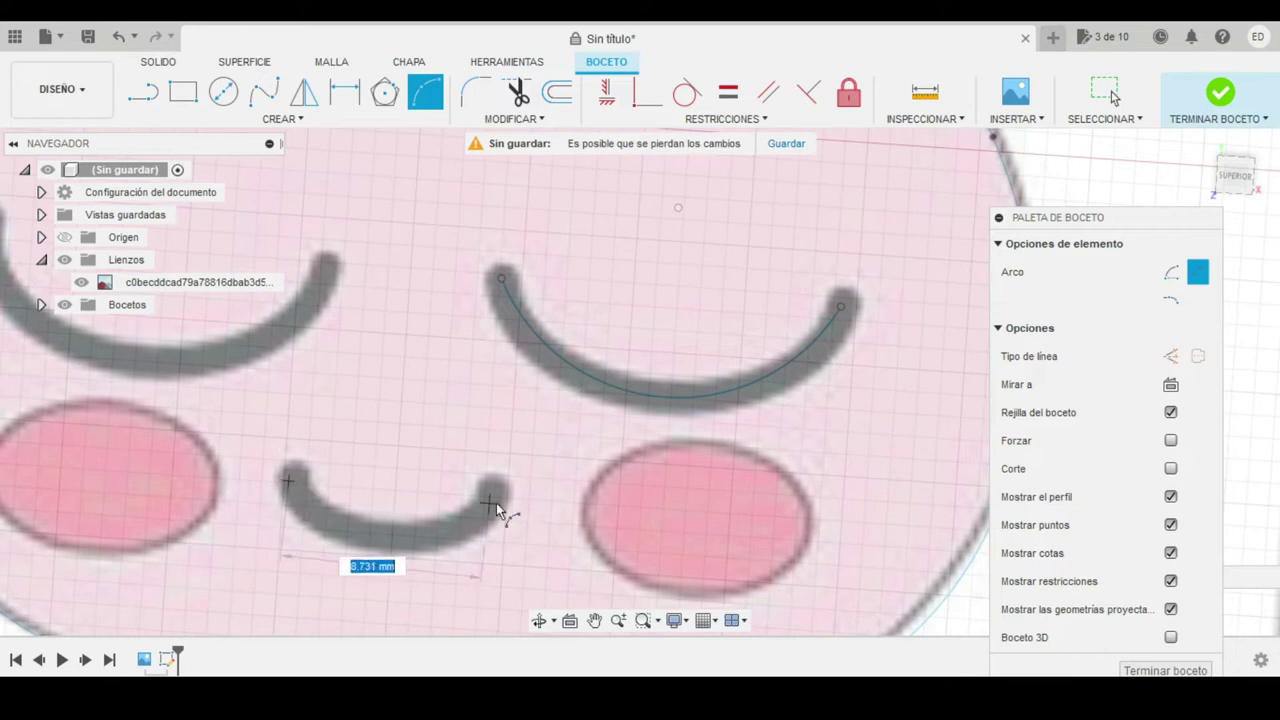
left_click(494, 492)
left_click(418, 521)
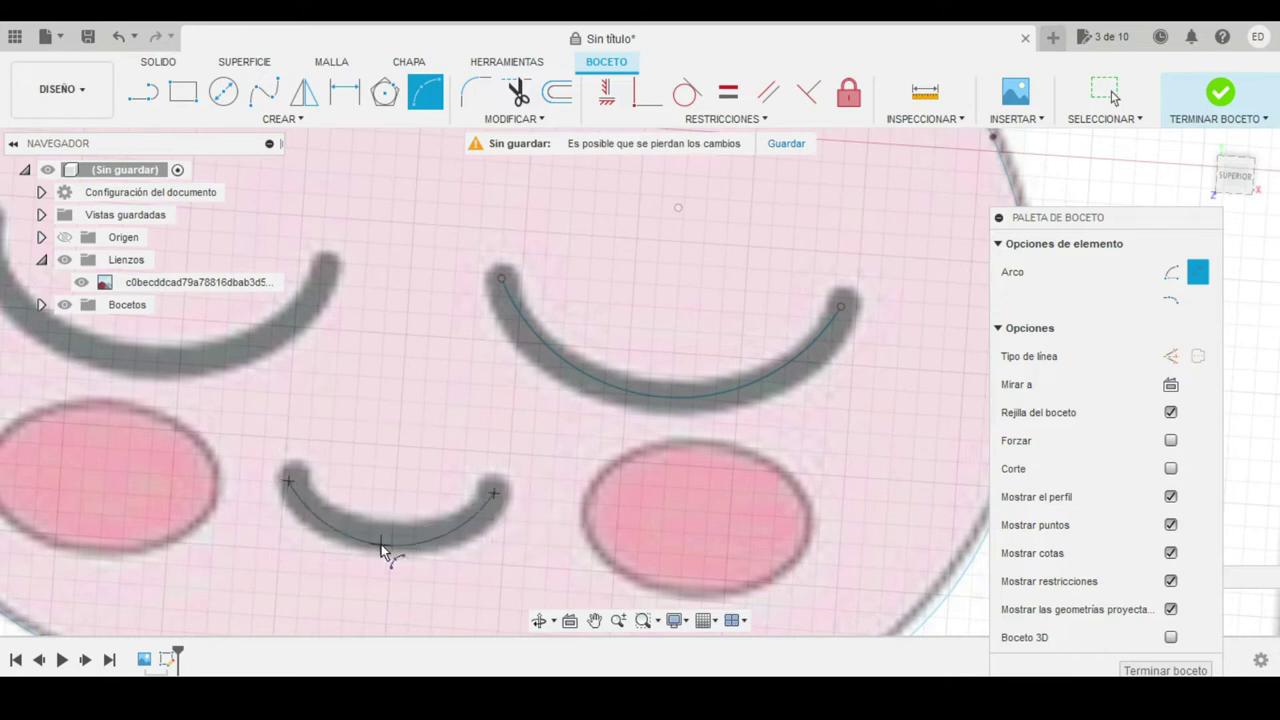
key("Escape")
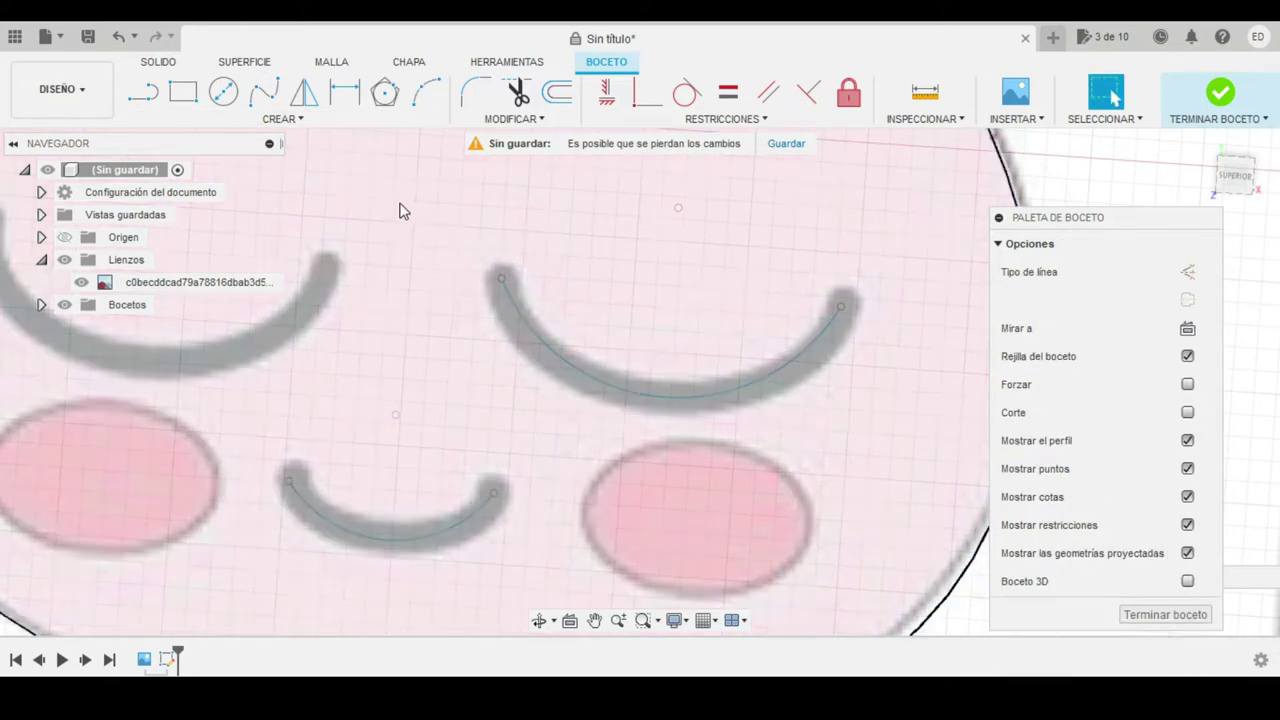
Draw an ellipse around the right pink cheek, centred in the blush.
left_click(288, 119)
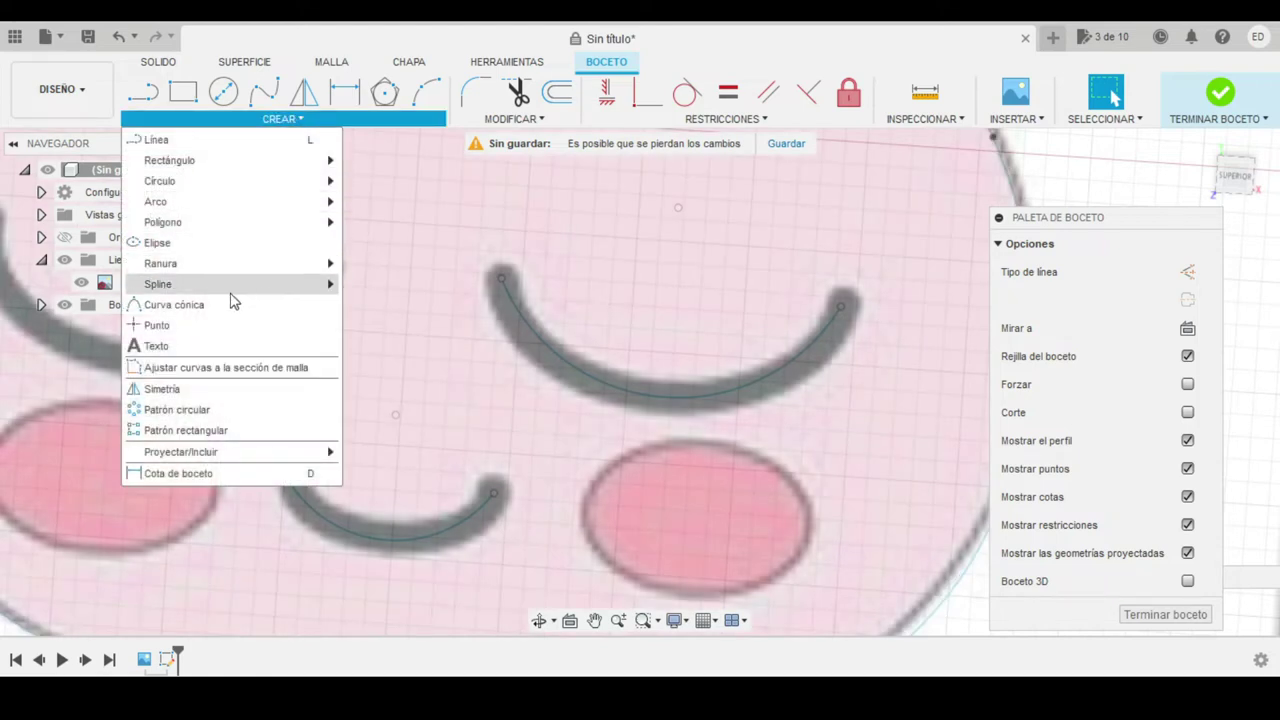
mouse_move(158, 284)
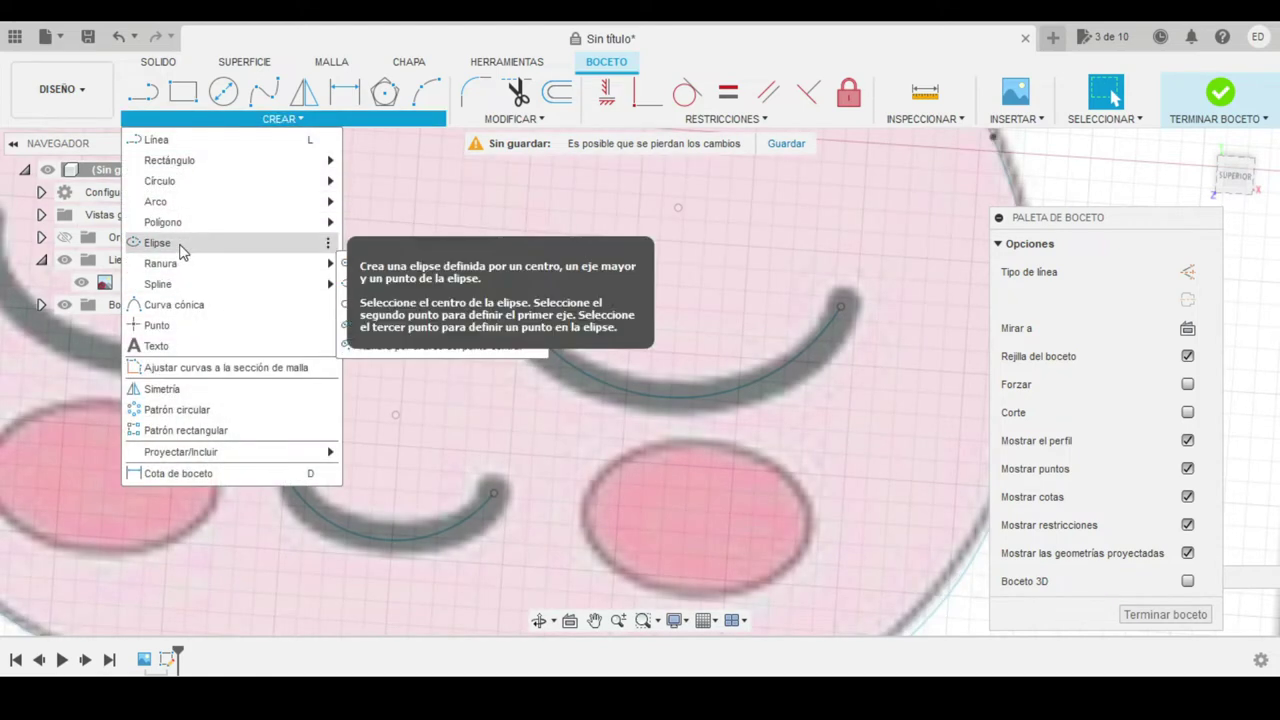
left_click(180, 246)
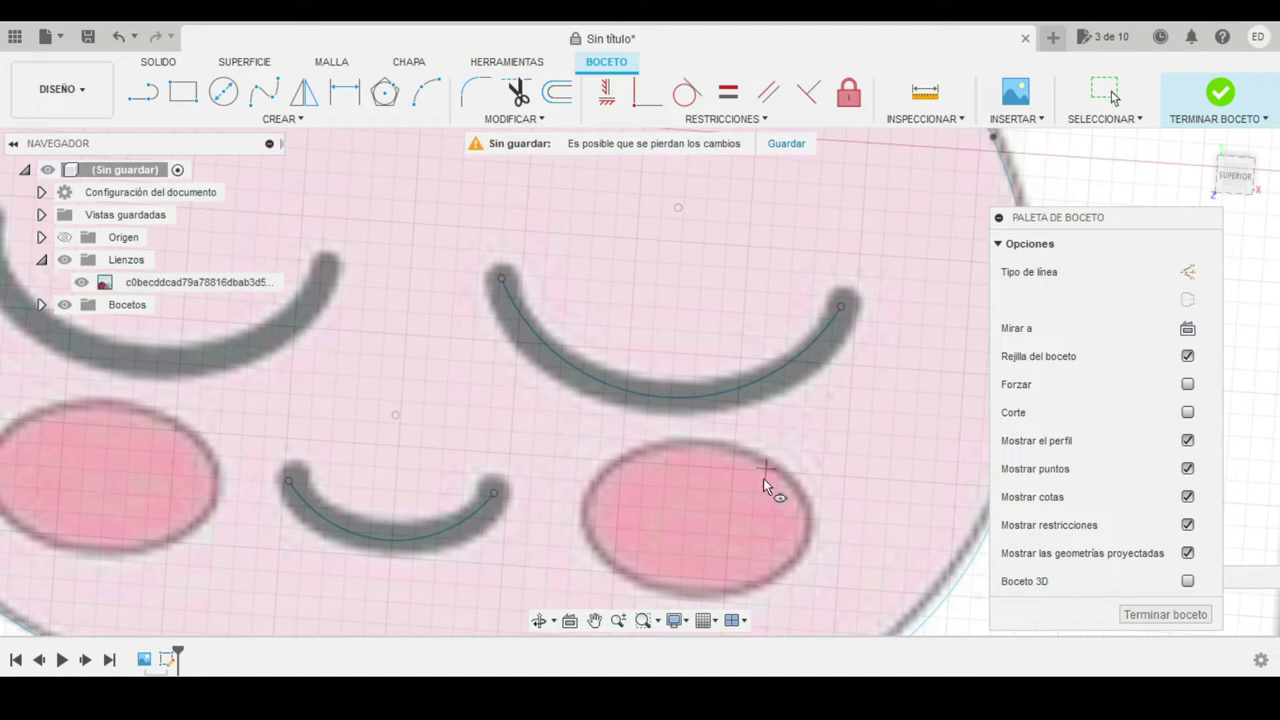
left_click(696, 517)
left_click(808, 522)
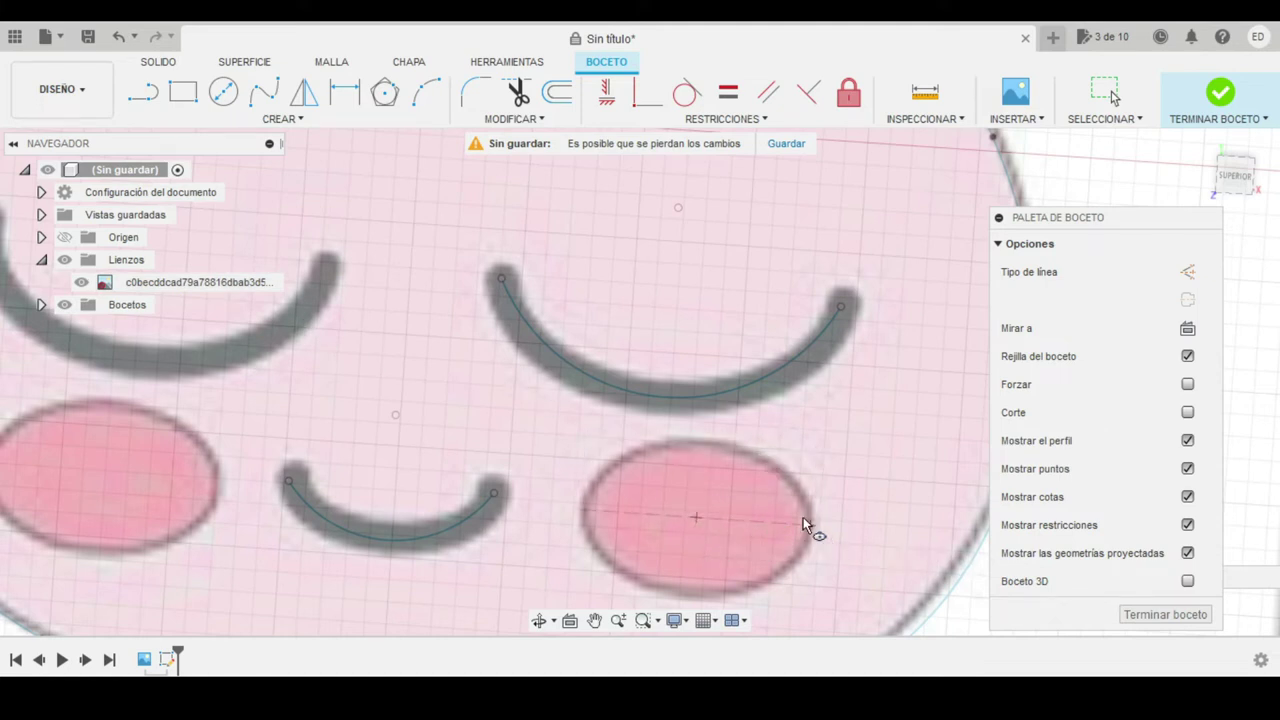
left_click(705, 444)
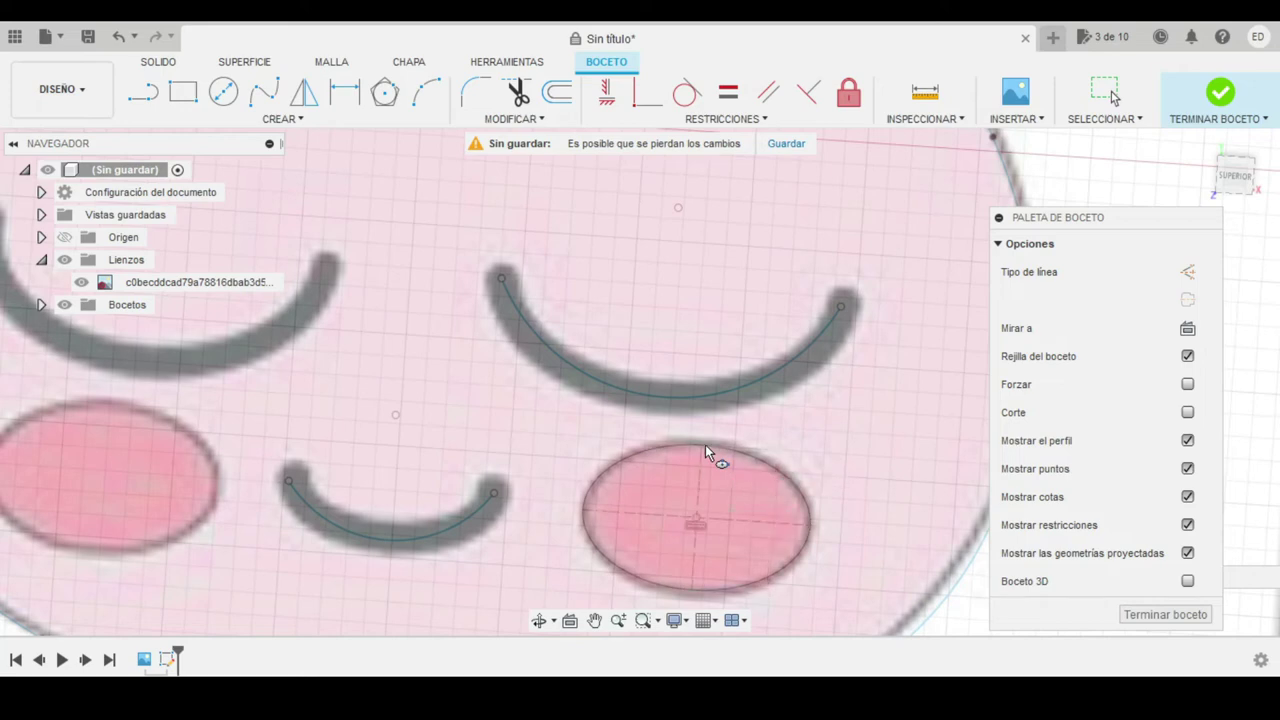
scroll(705, 450, "down", 3)
scroll(705, 461, "down", 3)
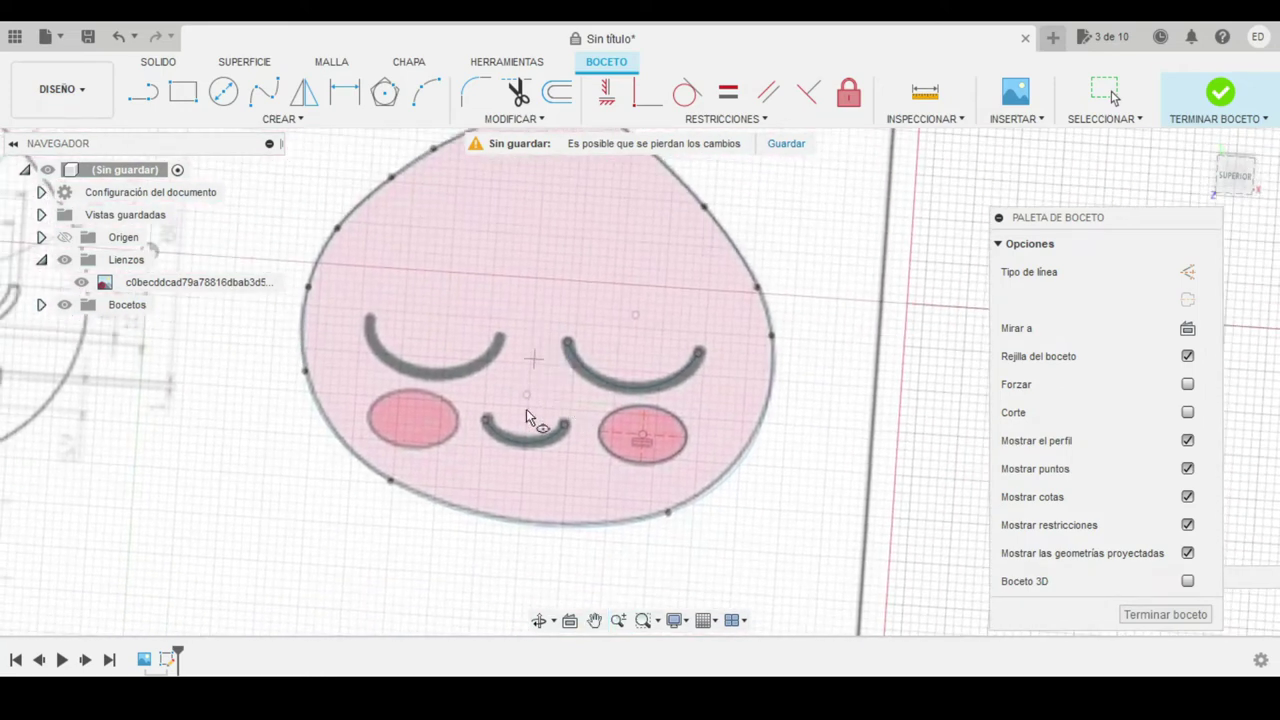
scroll(508, 364, "up", 2)
scroll(500, 330, "up", 2)
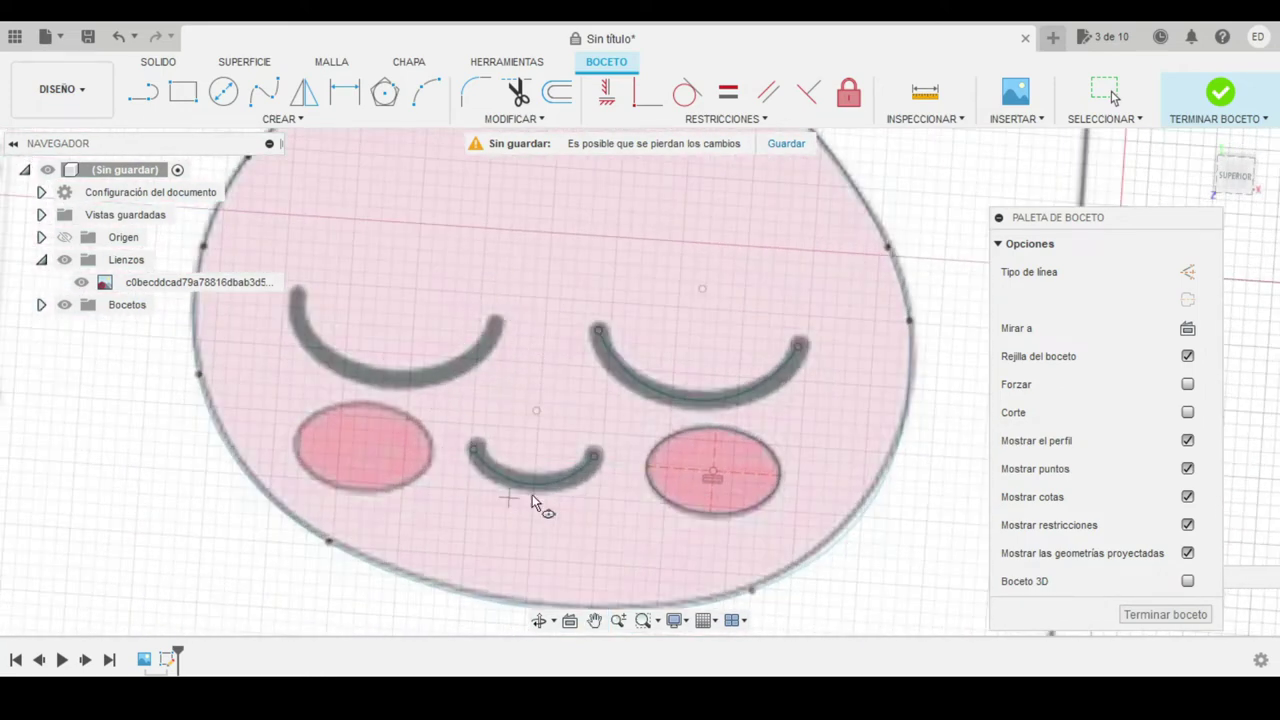
Draw a vertical line down the centre of the face.
left_click(143, 91)
scroll(601, 254, "down", 1)
scroll(601, 254, "down", 1)
middle_click_drag(580, 234, 606, 286)
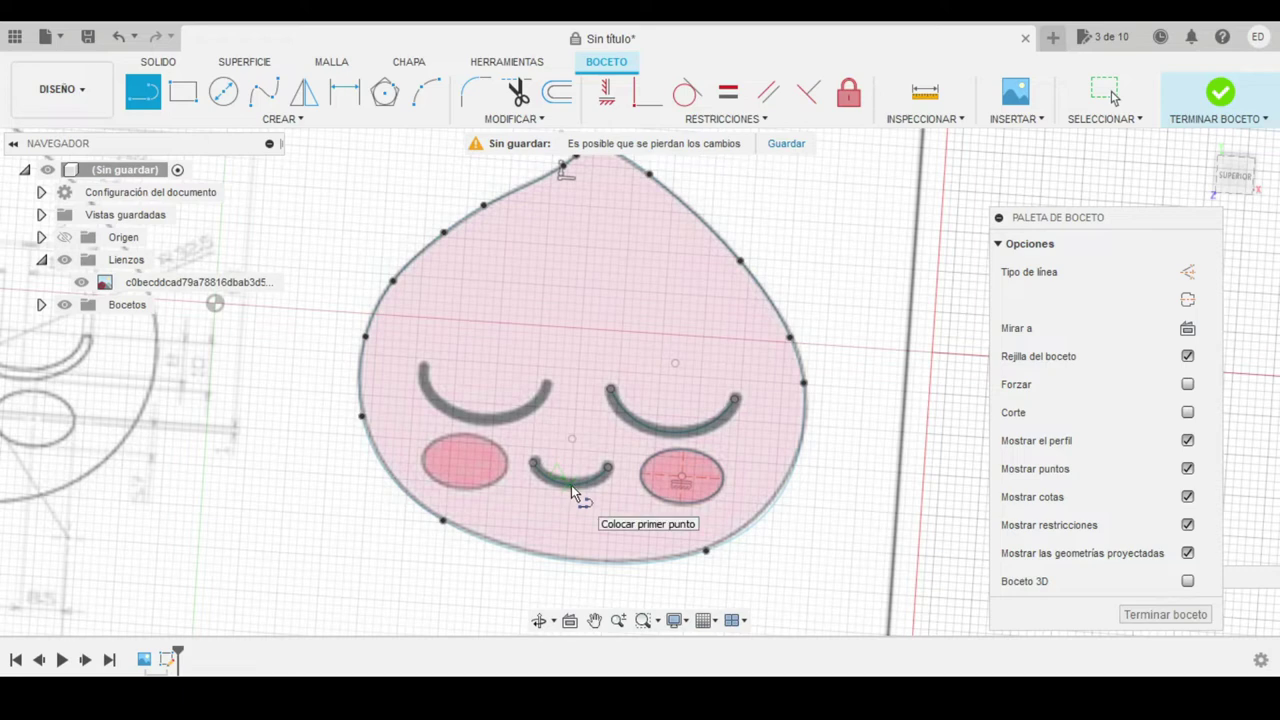
left_click(577, 350)
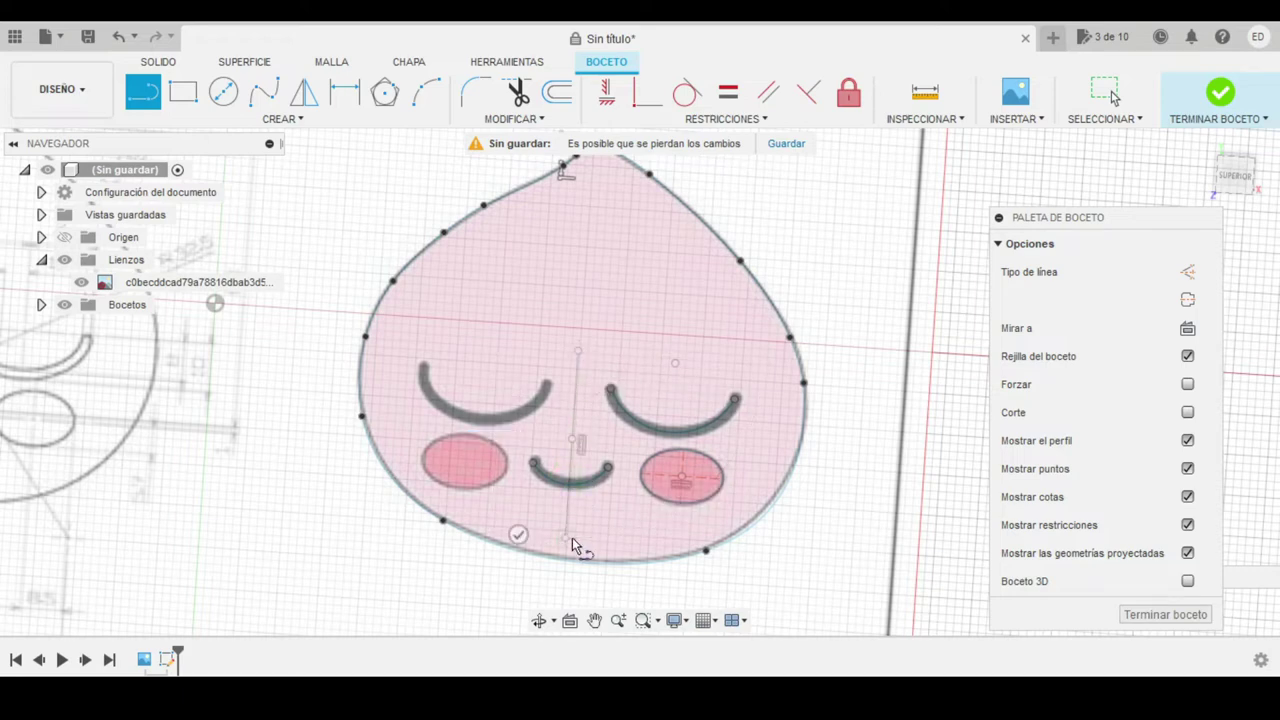
scroll(608, 471, "down", 2)
scroll(571, 443, "up", 5)
key("Escape")
Turn the centre line into construction geometry and open Mirror.
left_click(536, 362)
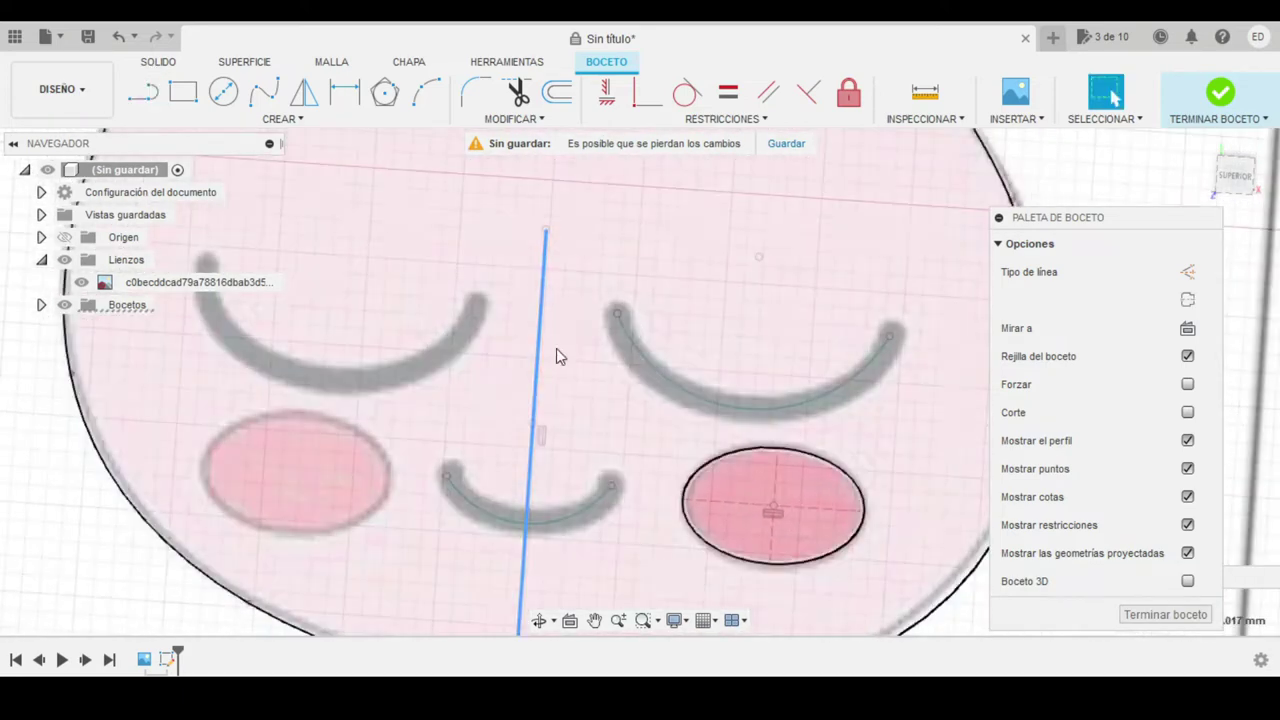
left_click(1187, 271)
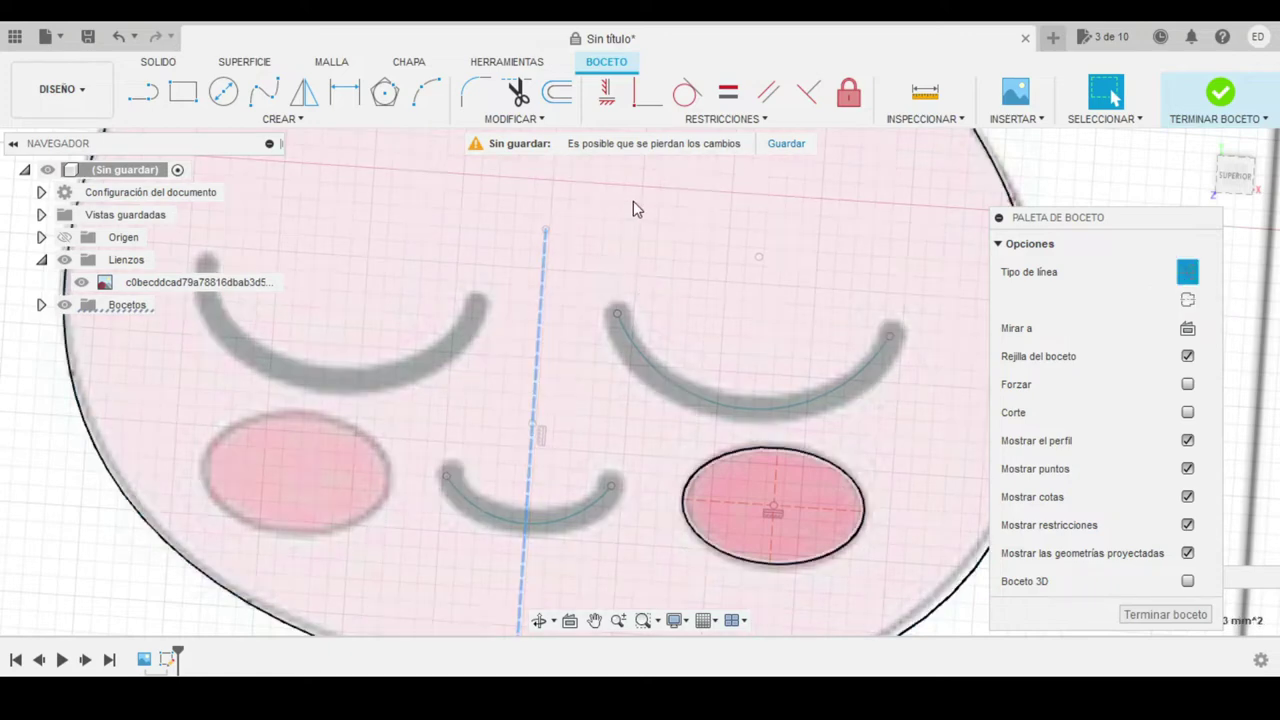
left_click(633, 208)
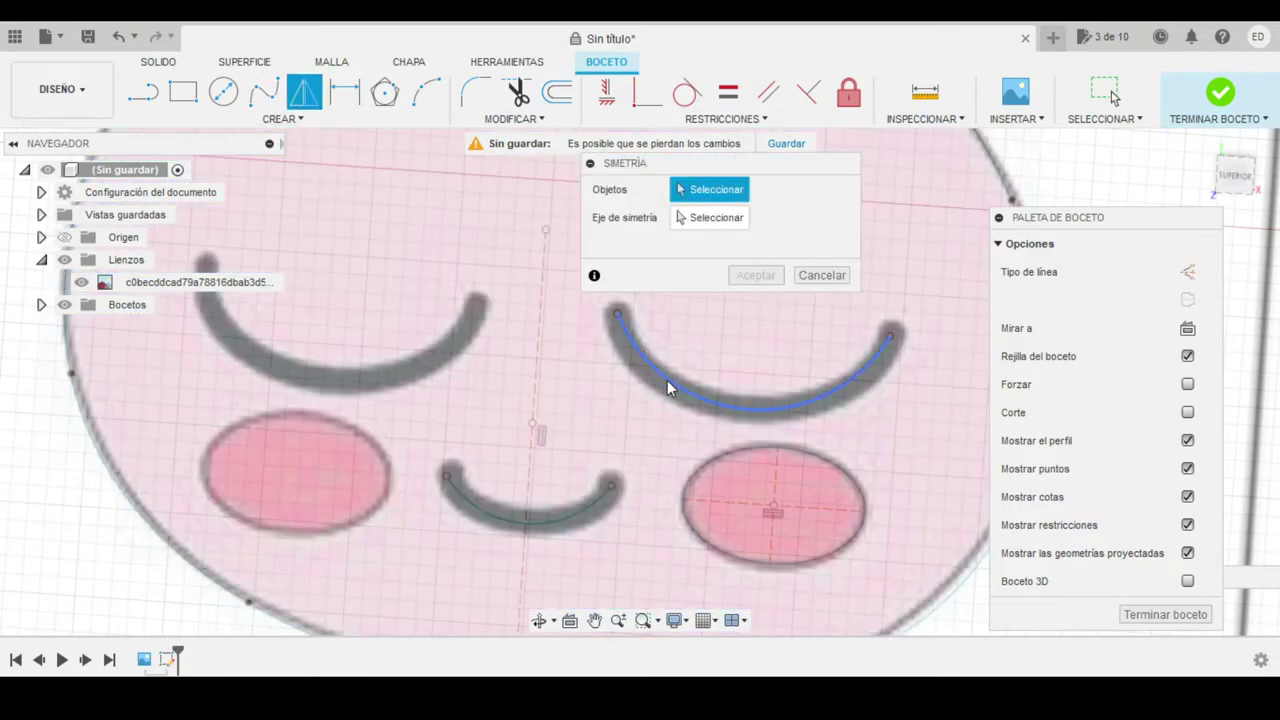
Mirror the right eye arc and right cheek ellipse across the centre line.
left_click(667, 380)
left_click(720, 450)
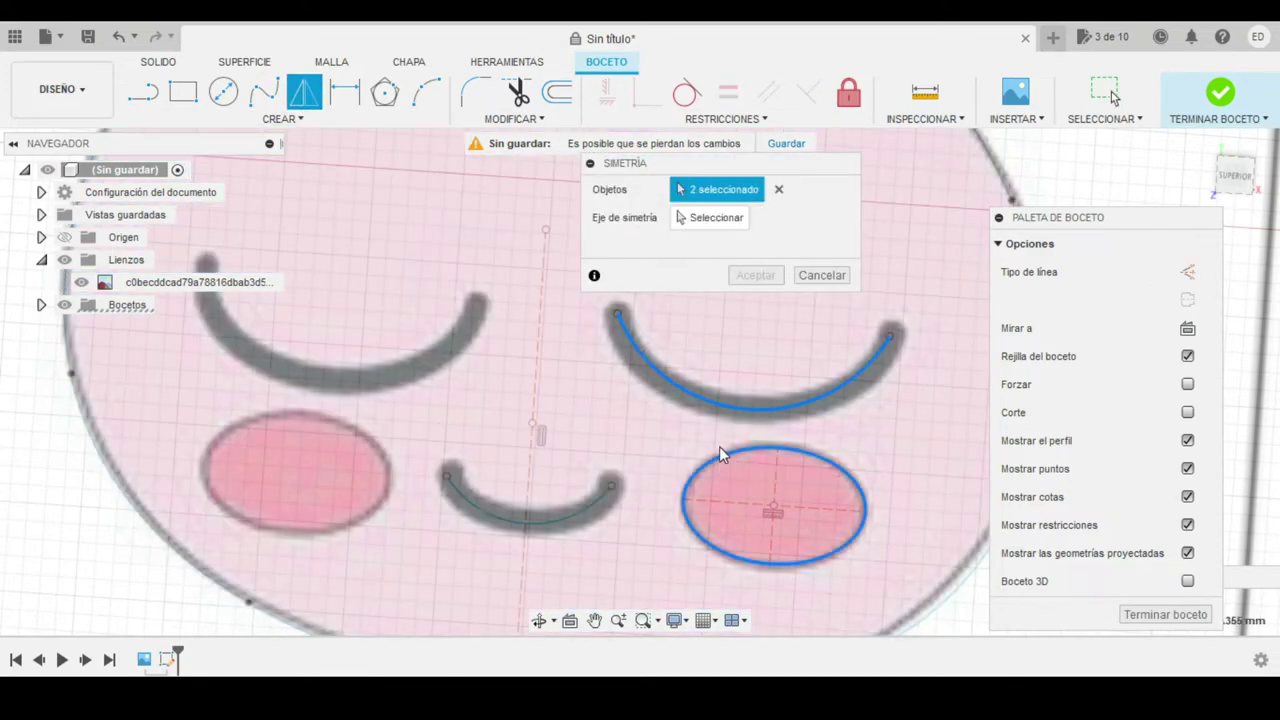
left_click(710, 225)
left_click(542, 300)
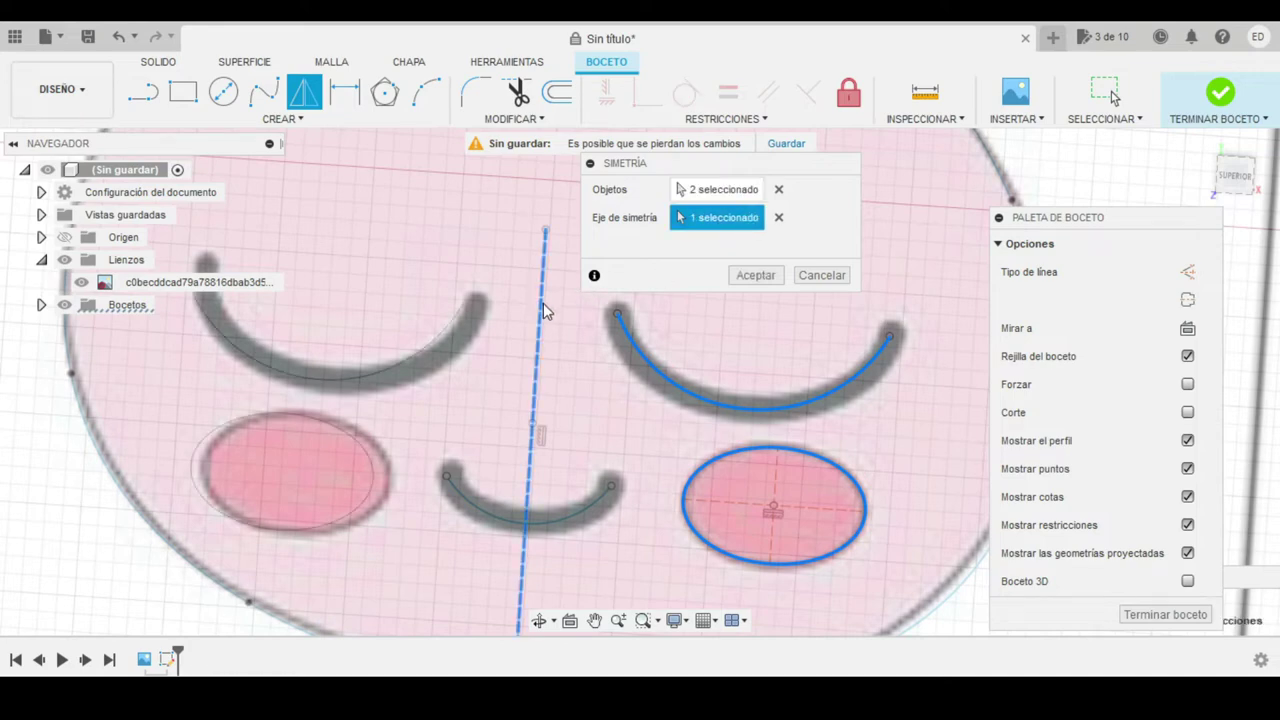
left_click(756, 275)
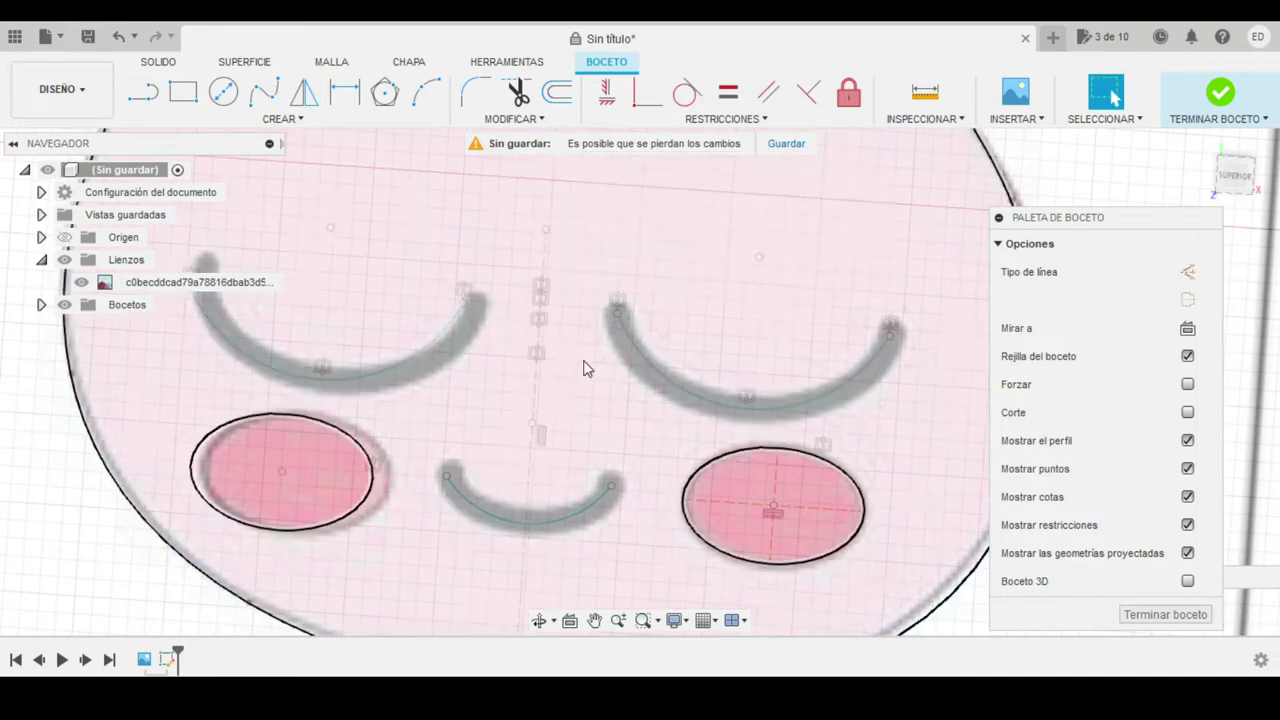
left_click(540, 382)
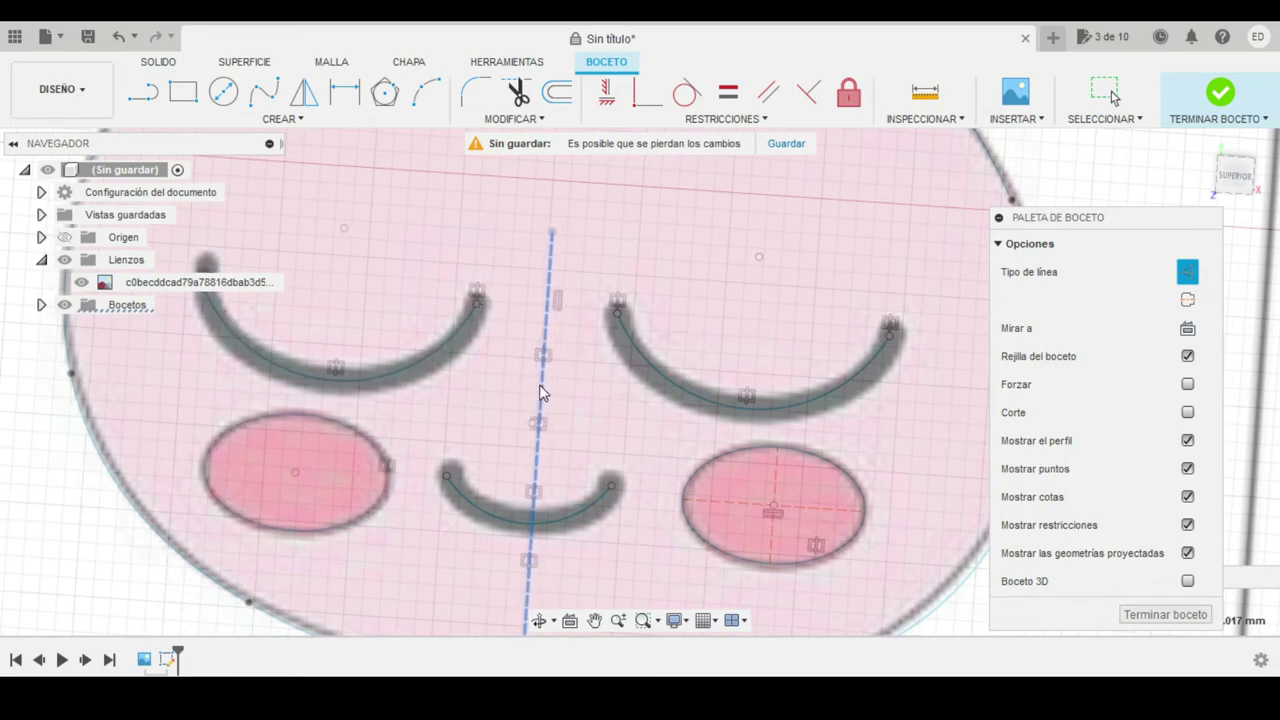
scroll(540, 393, "down", 2)
scroll(623, 423, "down", 2)
scroll(620, 420, "down", 3)
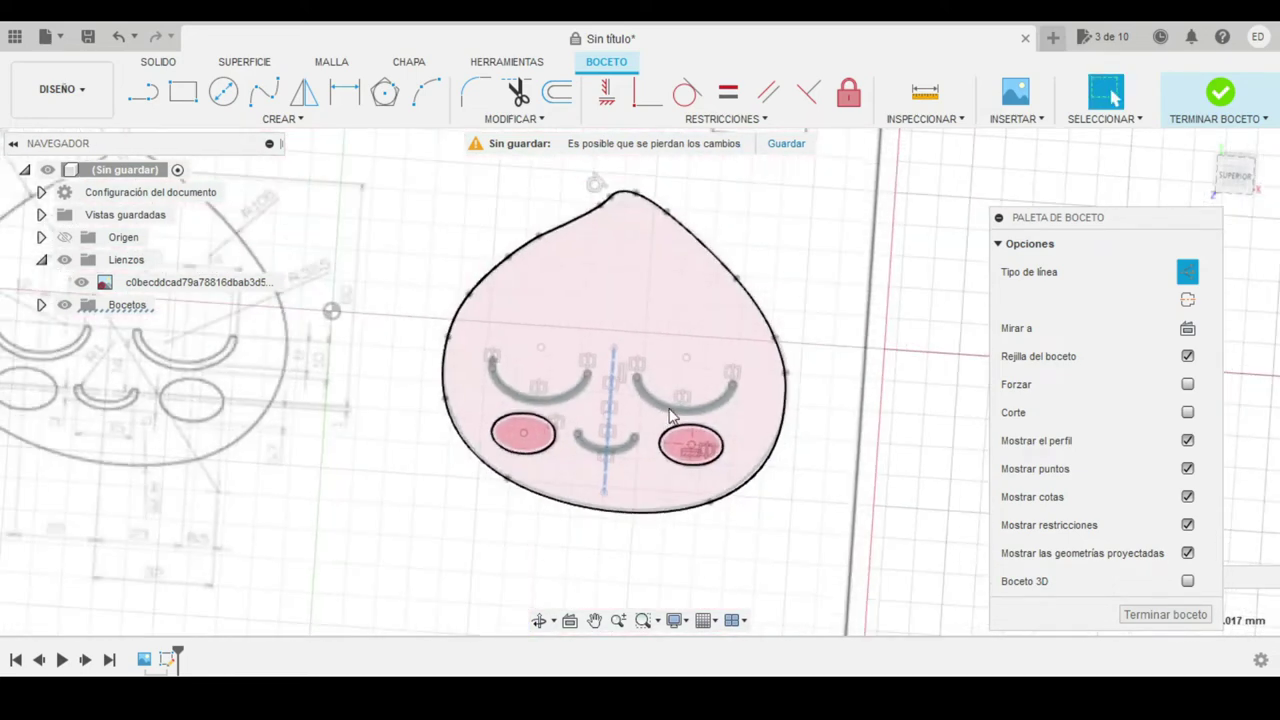
Finish the face sketch, hide the peach canvas image and open Extrude.
left_click(970, 350)
scroll(754, 377, "up", 4)
scroll(754, 377, "up", 1)
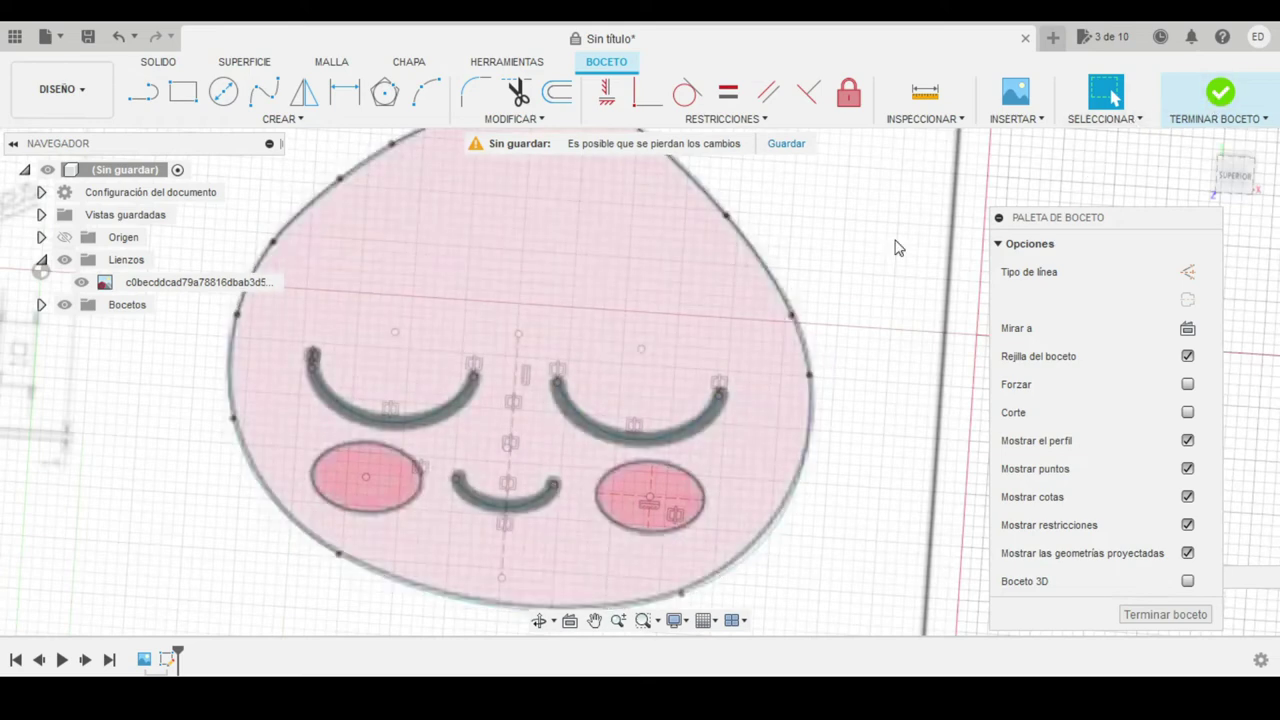
scroll(554, 450, "down", 1)
scroll(563, 486, "up", 3)
scroll(586, 477, "down", 4)
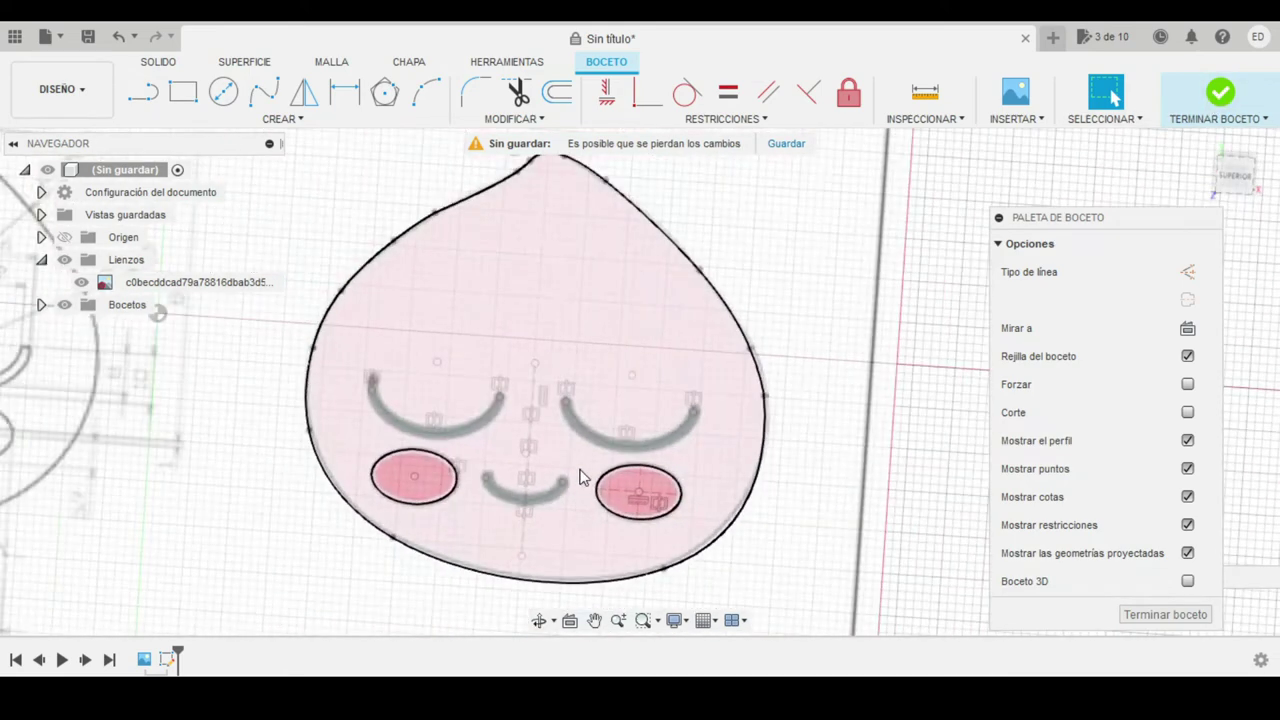
scroll(582, 470, "up", 3)
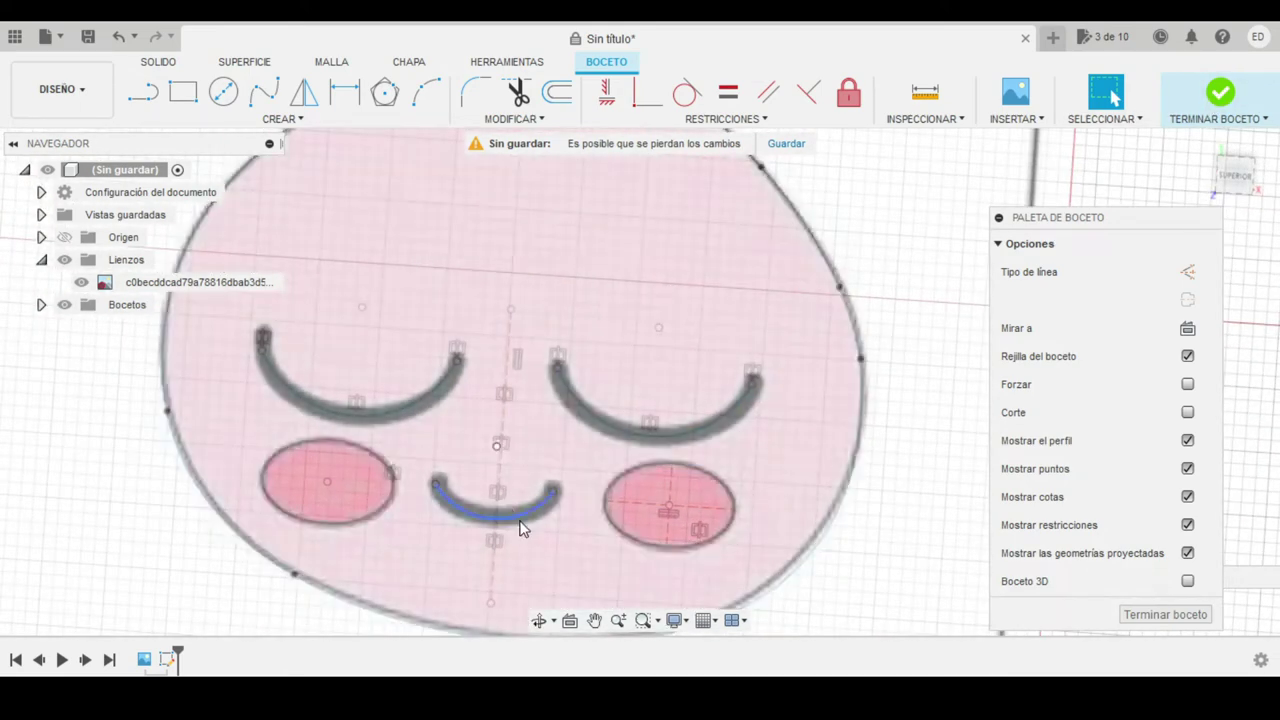
left_click(1165, 118)
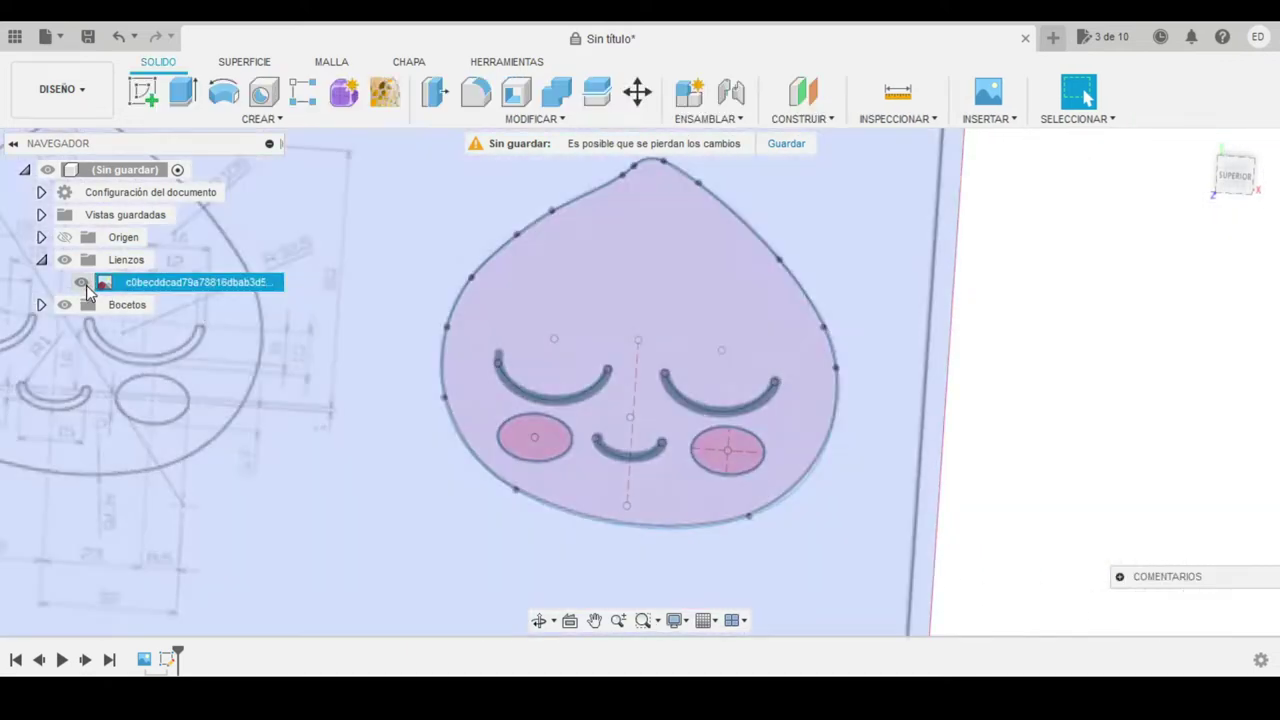
left_click(82, 283)
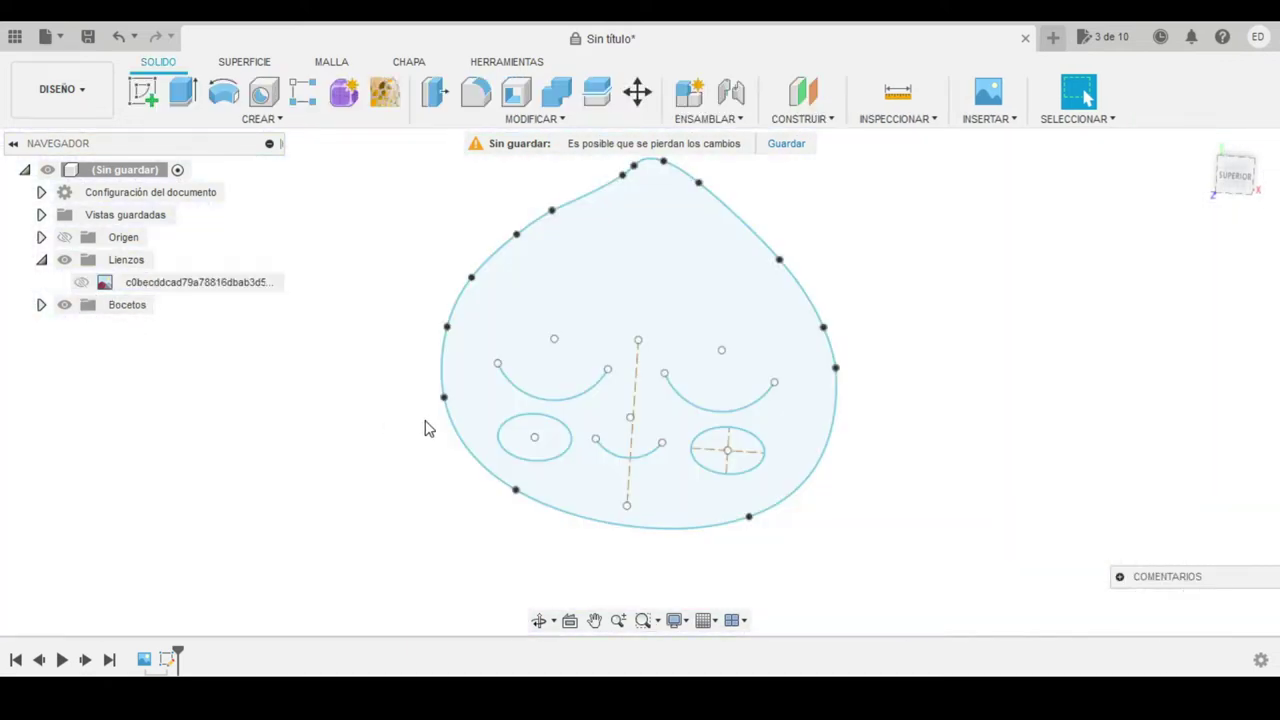
left_click(186, 97)
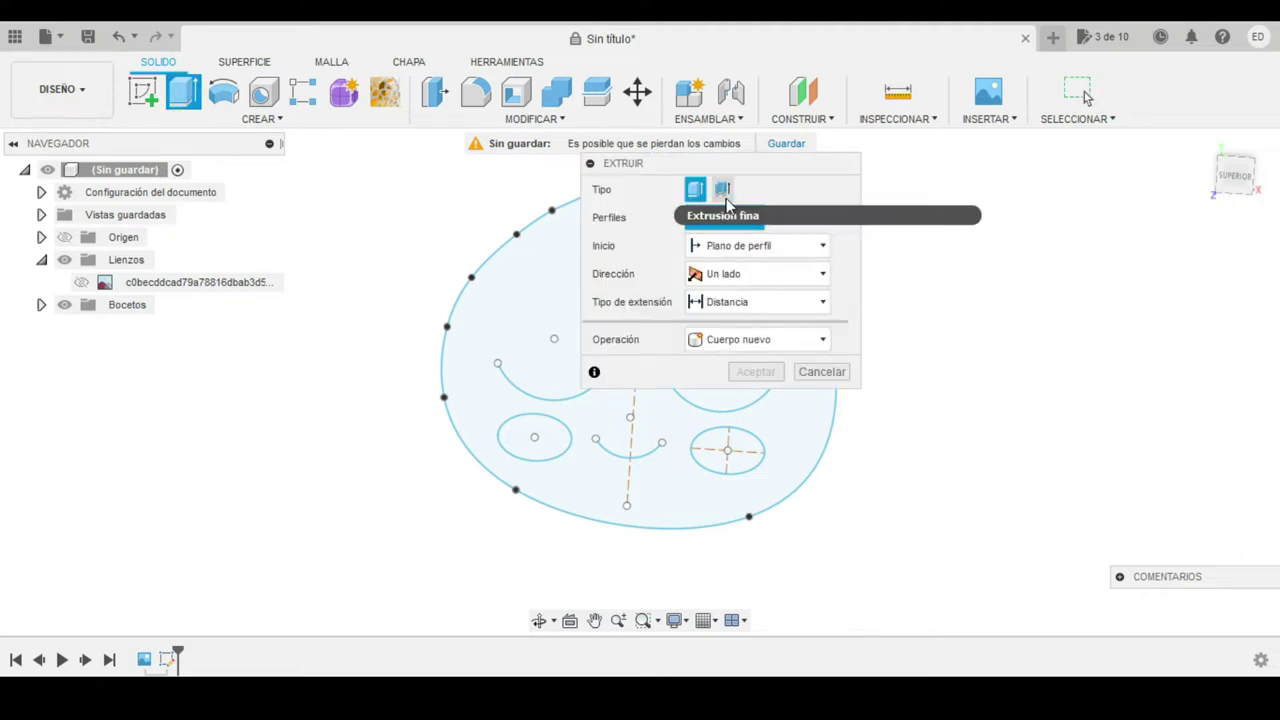
Start a thin-walled extrusion and select the outer peach face outline as its profile.
left_click(723, 190)
mouse_move(783, 165)
left_mouse_down()
mouse_move(1065, 323)
mouse_move(1088, 264)
left_mouse_up()
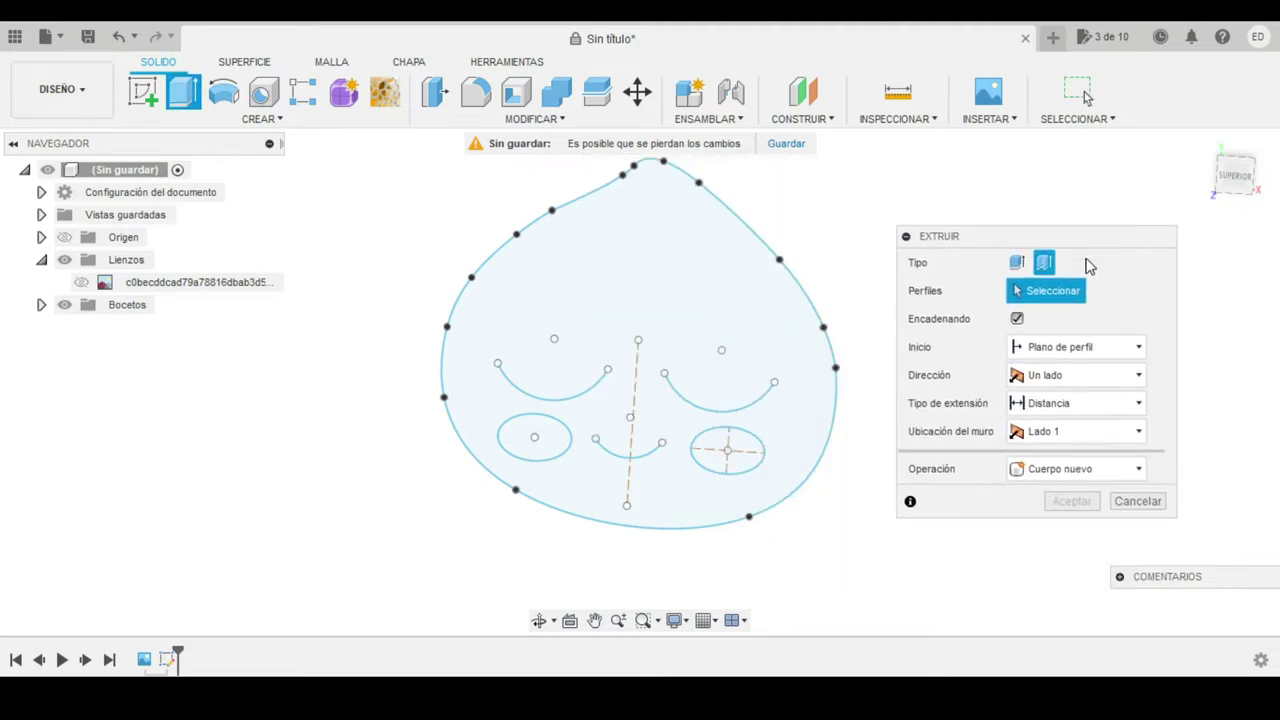
mouse_move(810, 212)
middle_mouse_down()
mouse_move(751, 294)
mouse_move(623, 254)
middle_mouse_up()
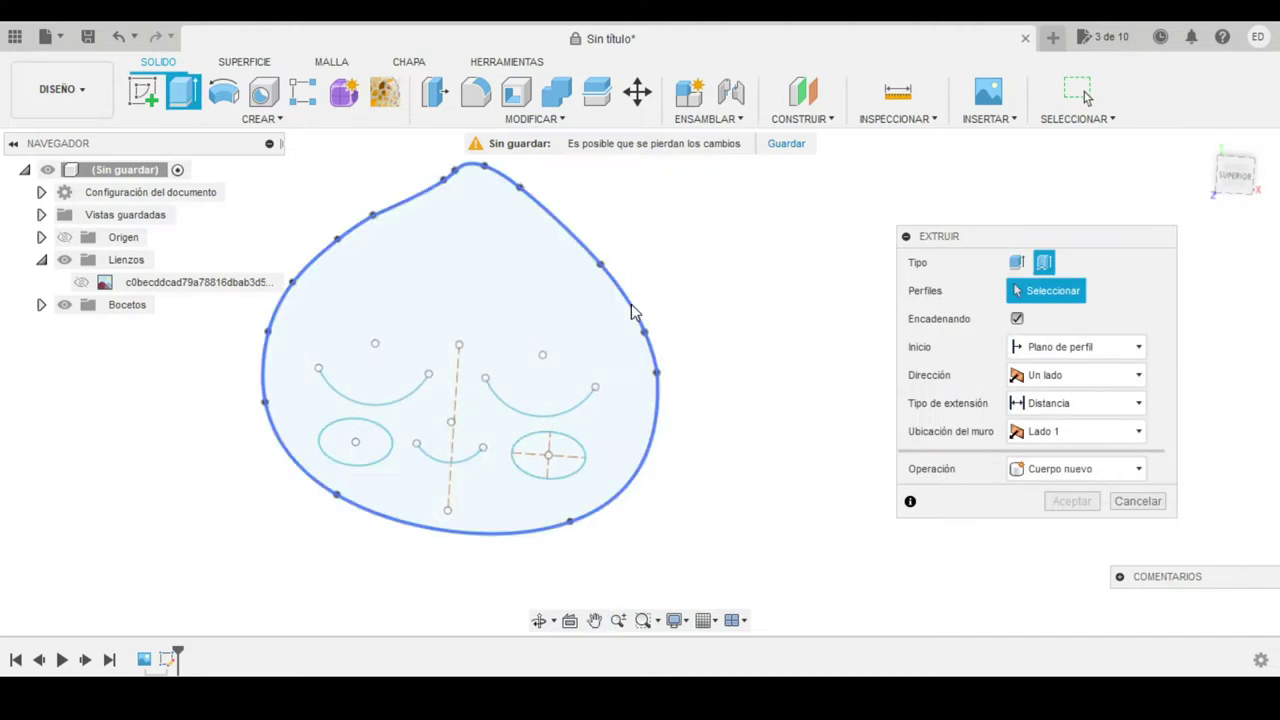
left_click(650, 428)
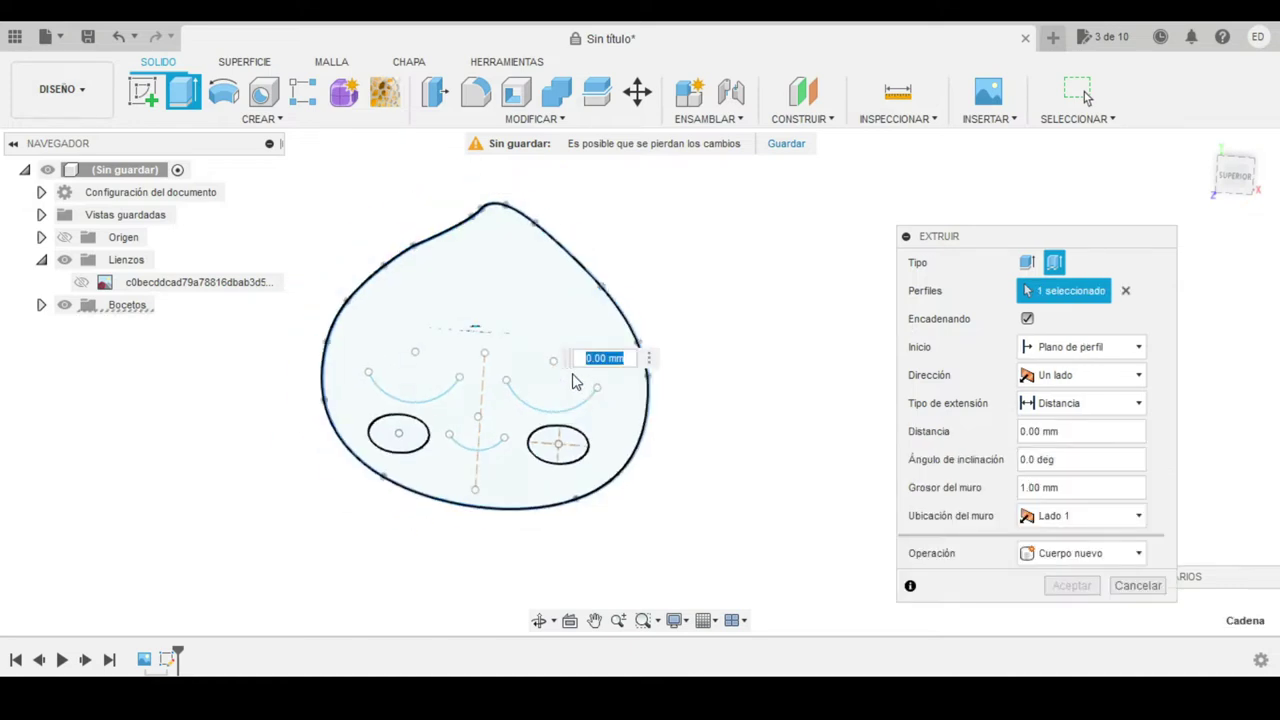
mouse_move(650, 428)
middle_mouse_down("shift")
mouse_move(491, 414)
mouse_move(494, 326)
middle_mouse_up("shift")
left_click_drag(494, 326, 494, 290)
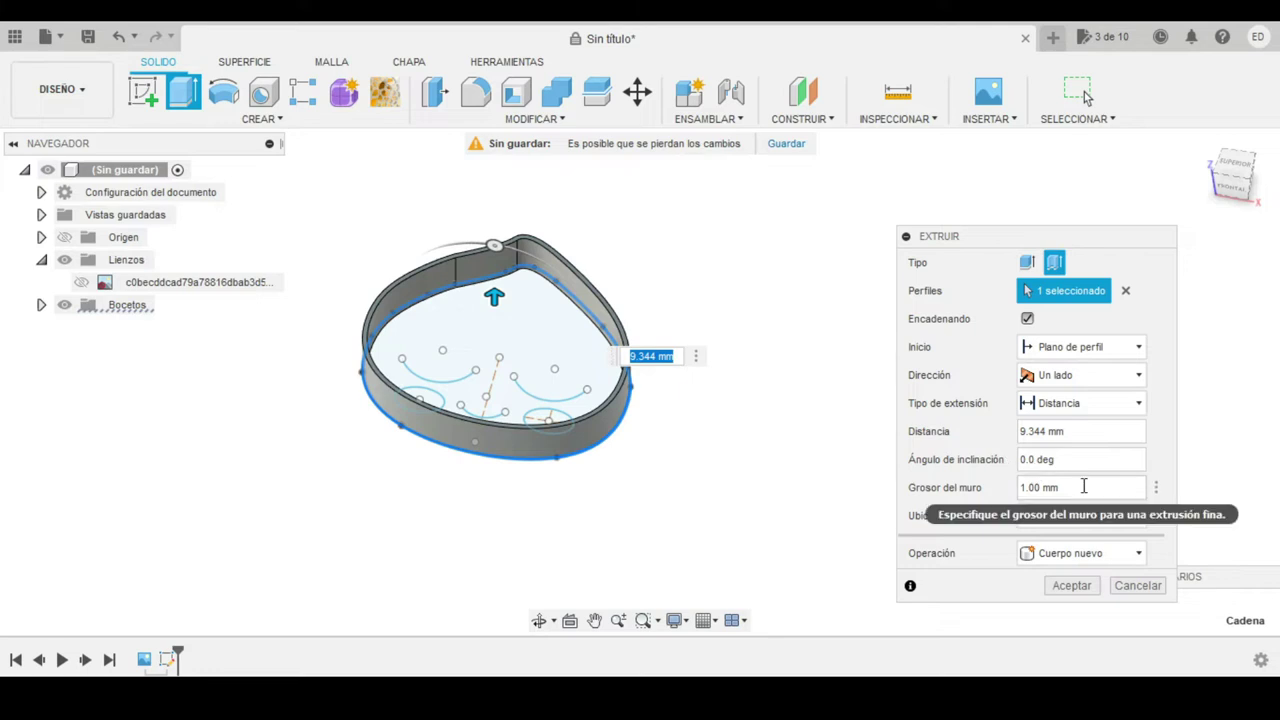
Make the wall 12 mm tall and 2 mm thick, centred on the outline, as a new body.
left_click(1035, 487)
mouse_move(994, 233)
left_mouse_down()
mouse_move(902, 217)
mouse_move(829, 178)
left_mouse_up()
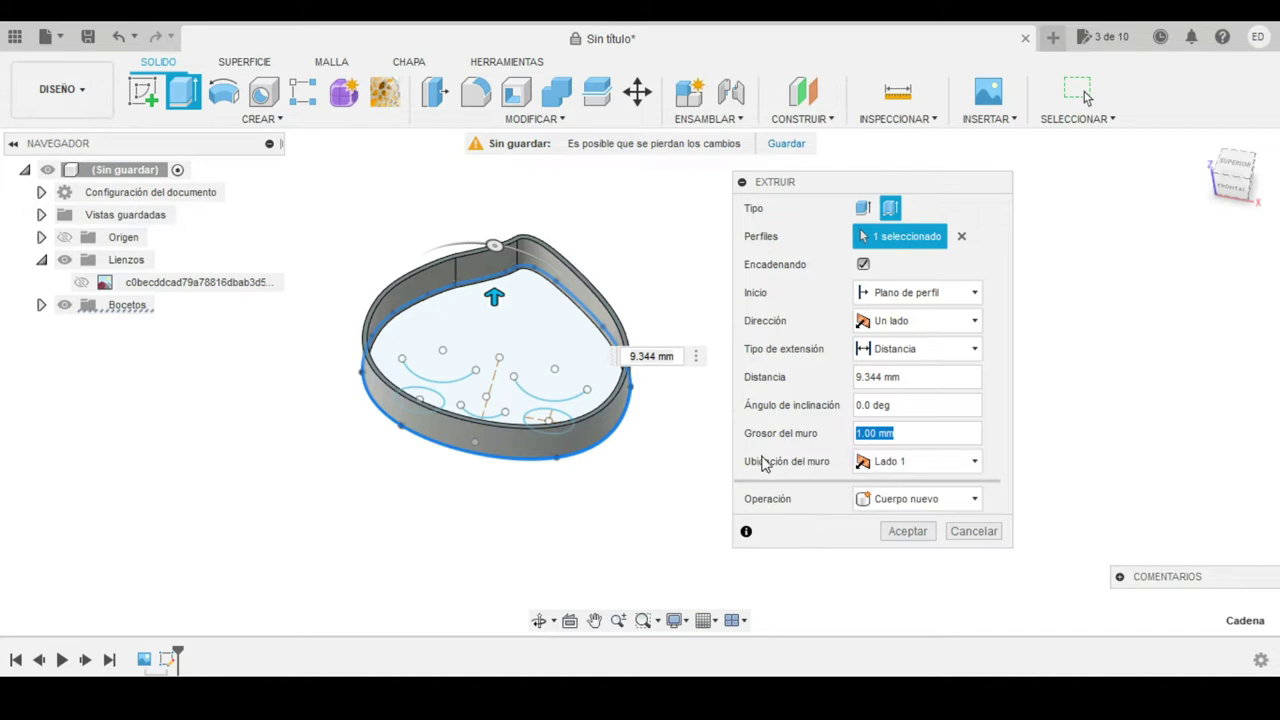
left_click(889, 469)
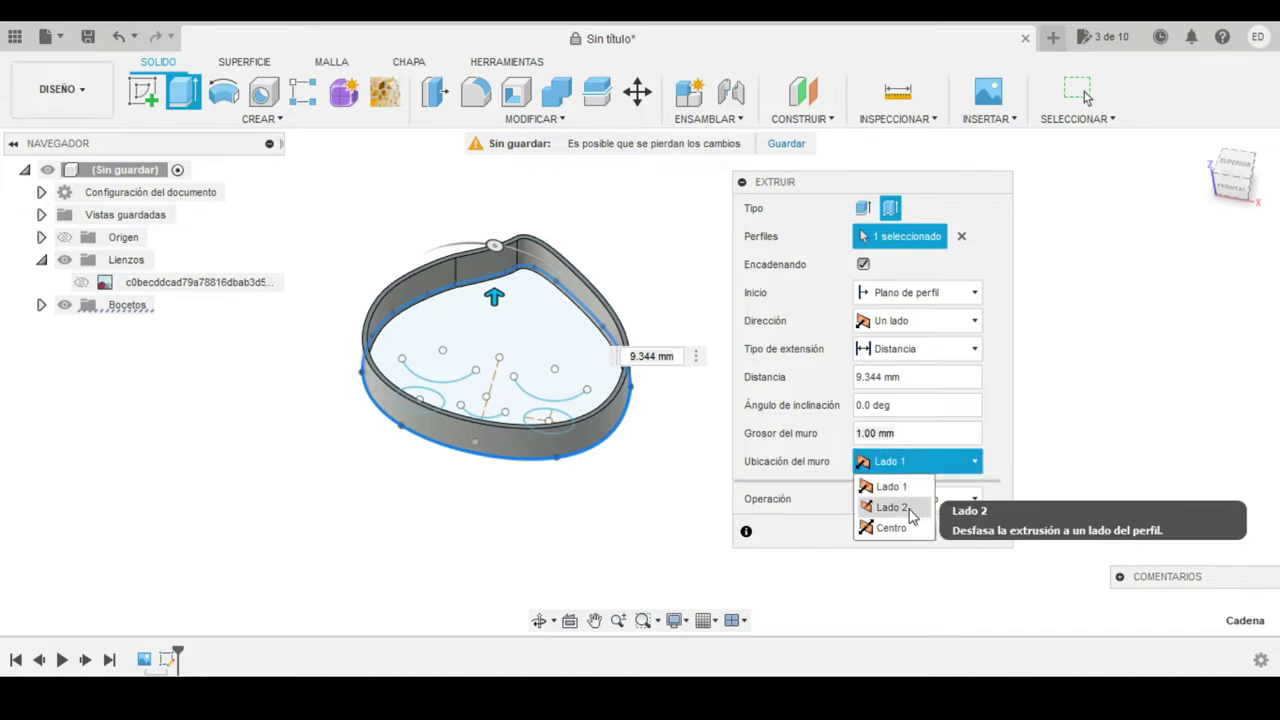
left_click(903, 535)
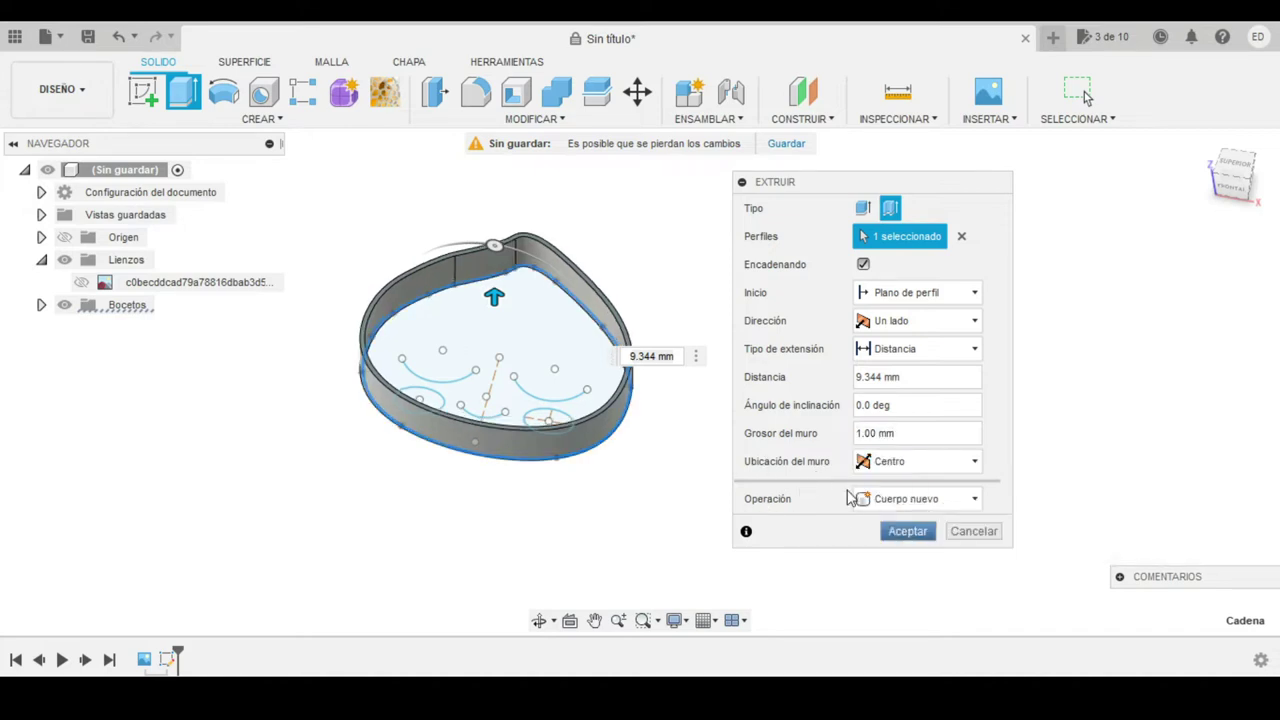
left_click(906, 436)
type("2")
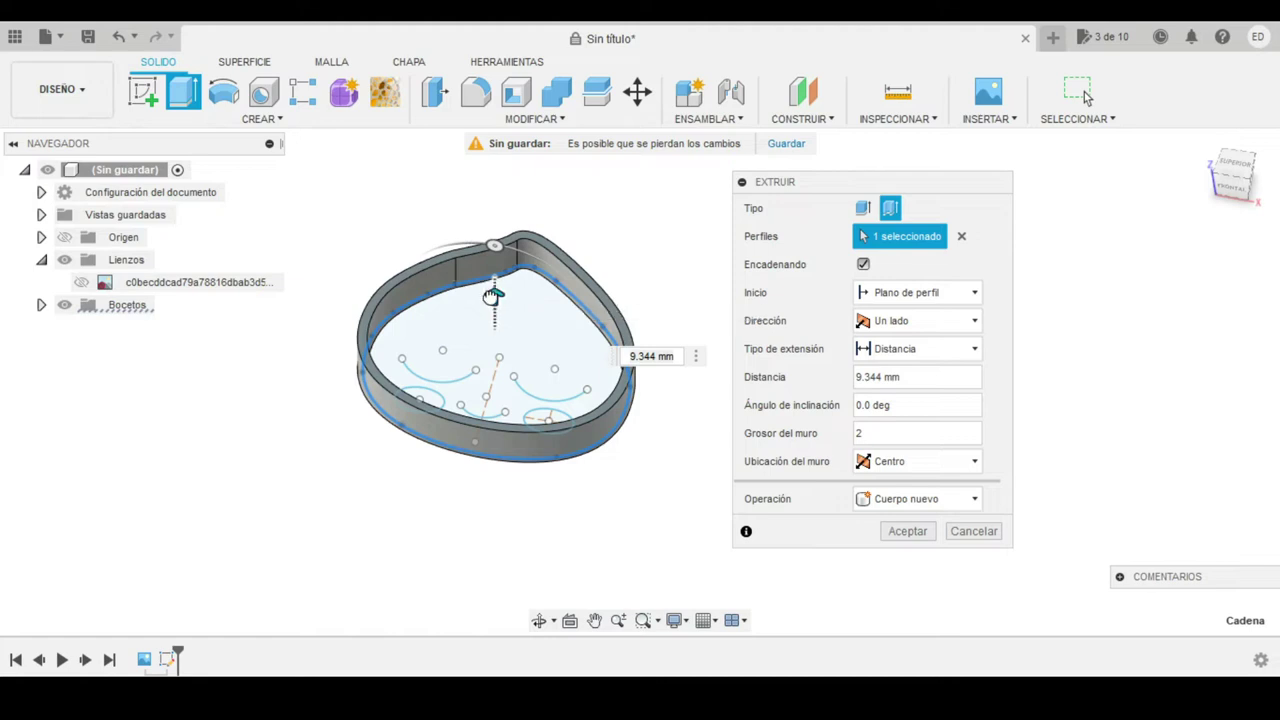
type("12")
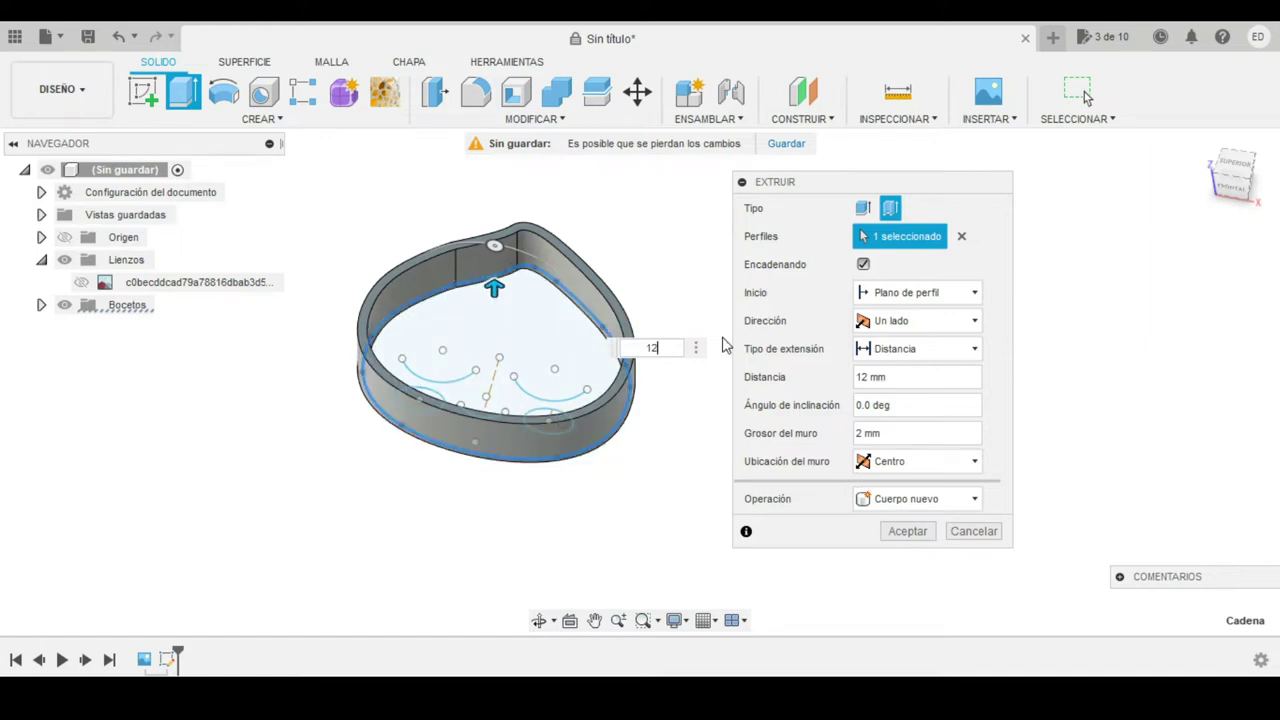
scroll(507, 375, "up", 2)
scroll(566, 320, "up", 2)
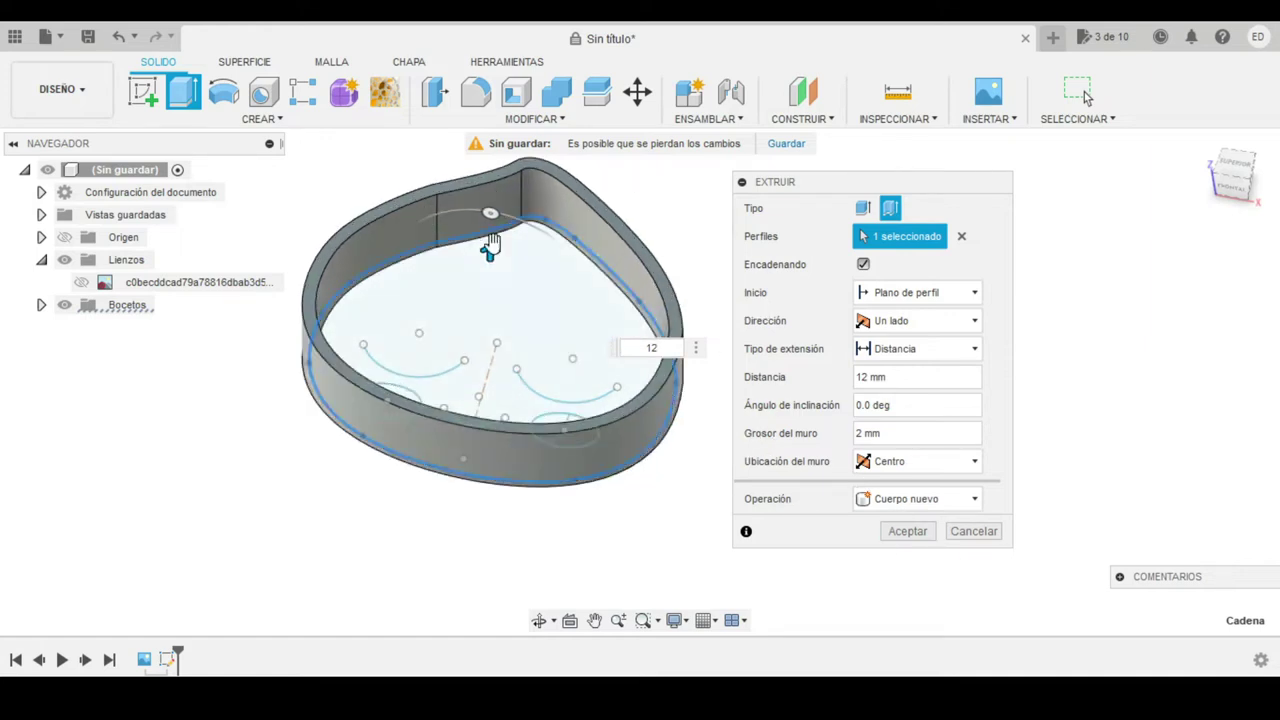
left_click(906, 531)
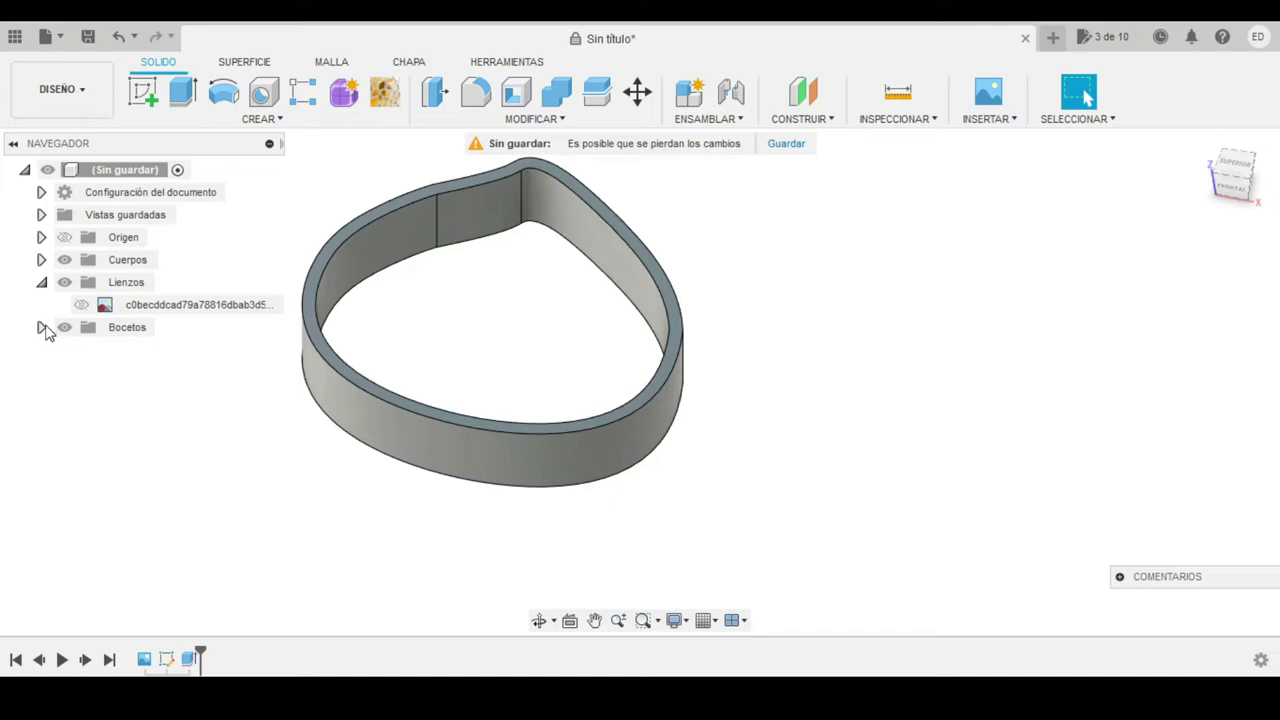
Make Boceto1 visible so the eye, mouth and cheek curves show, and start an extrusion.
left_click(41, 327)
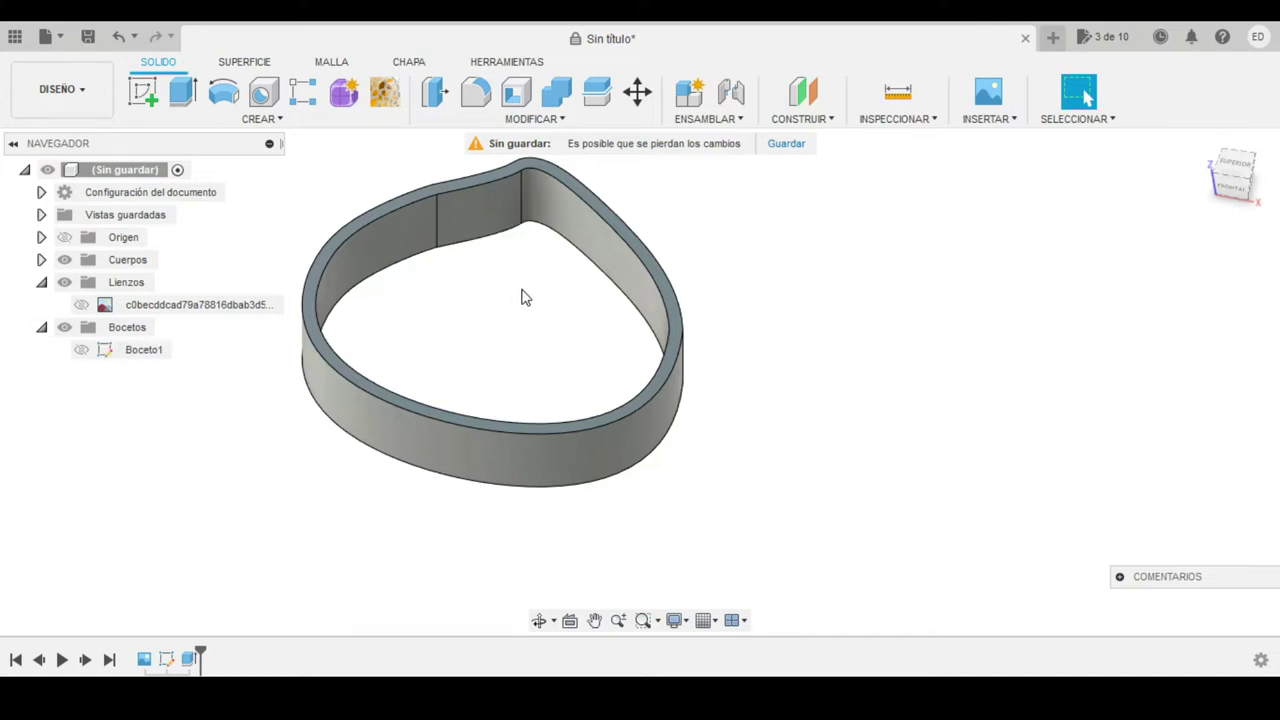
left_click(83, 353)
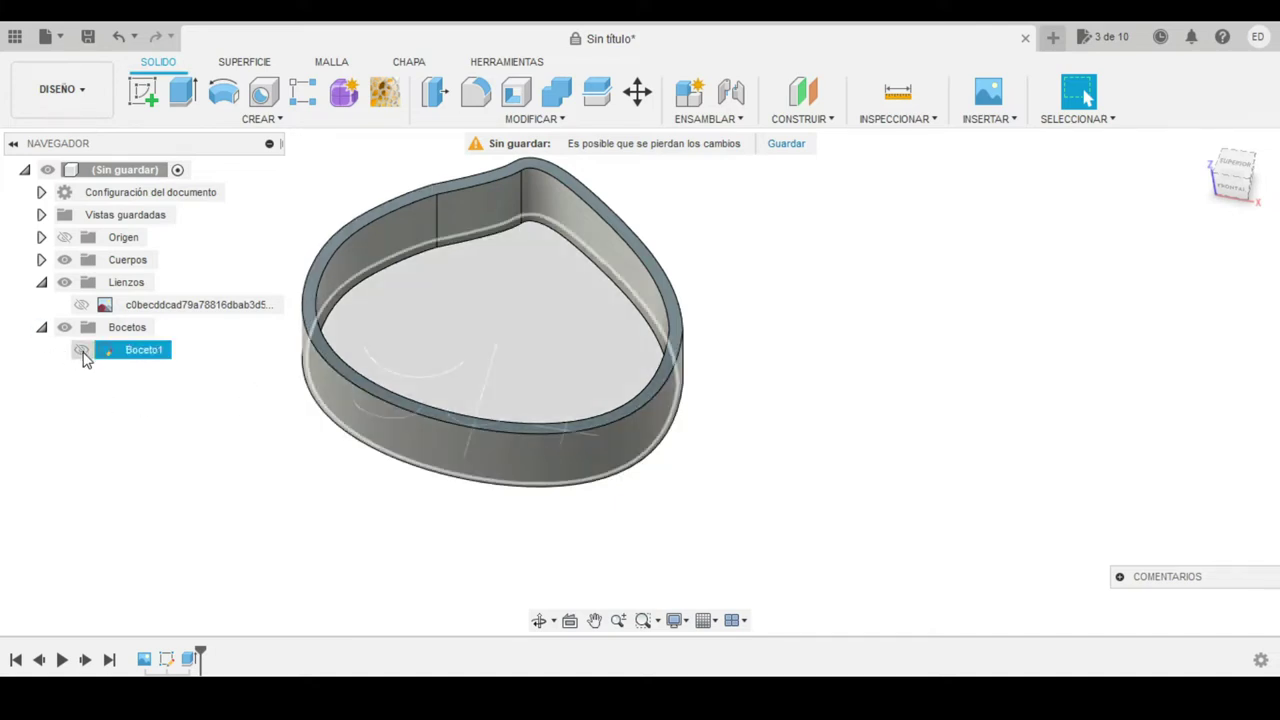
left_click(83, 352)
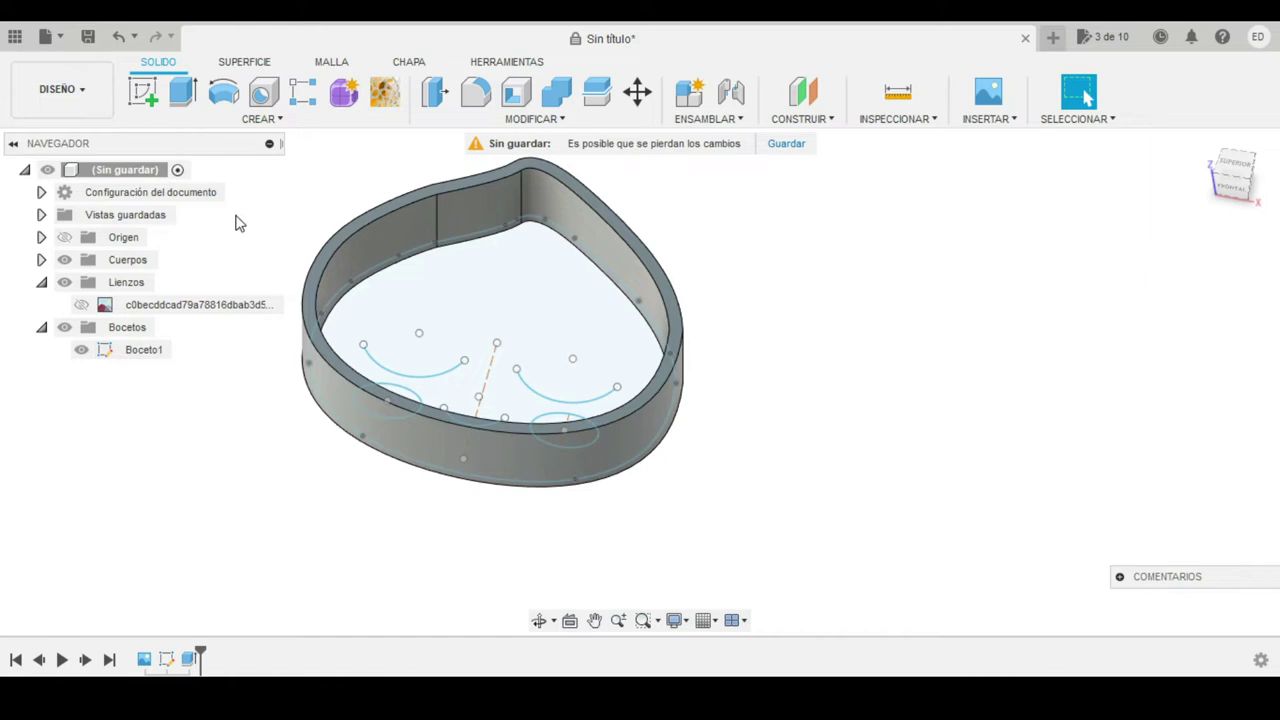
left_click(190, 88)
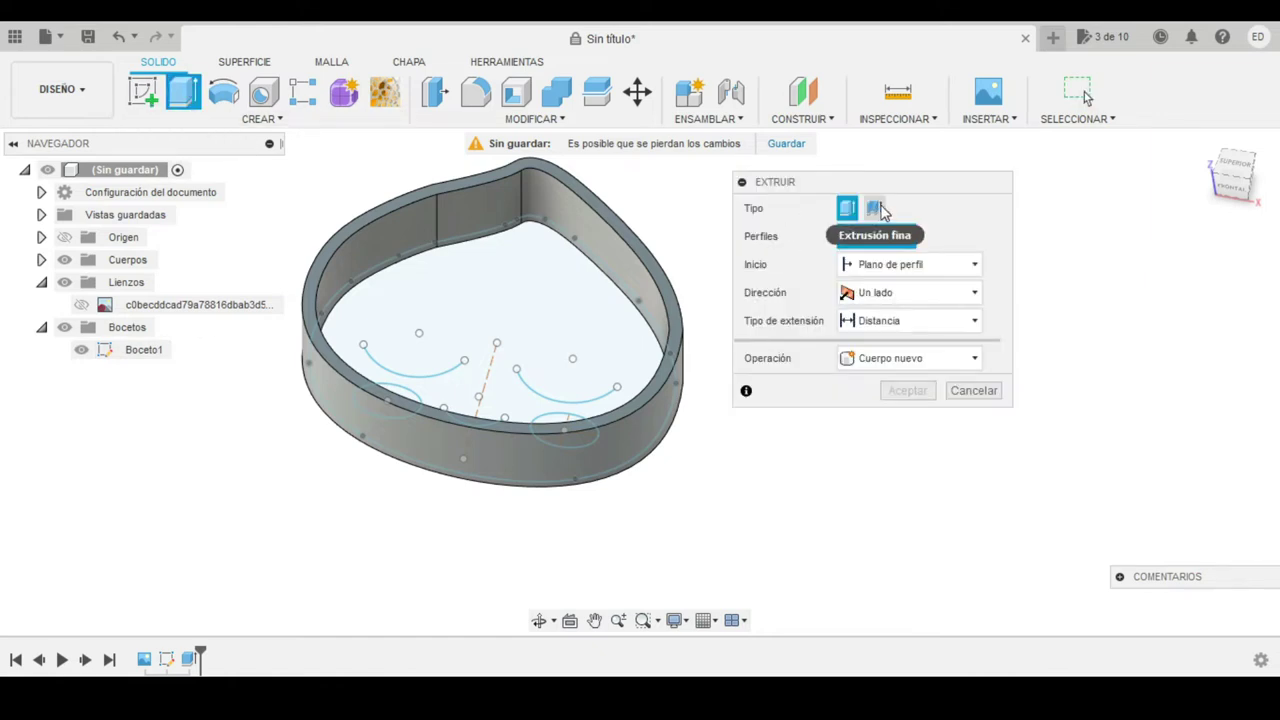
Thin-extrude both eye arcs and the mouth arc into 8 mm tall, 1 mm walls, centred.
left_click(874, 208)
scroll(575, 358, "up", 5)
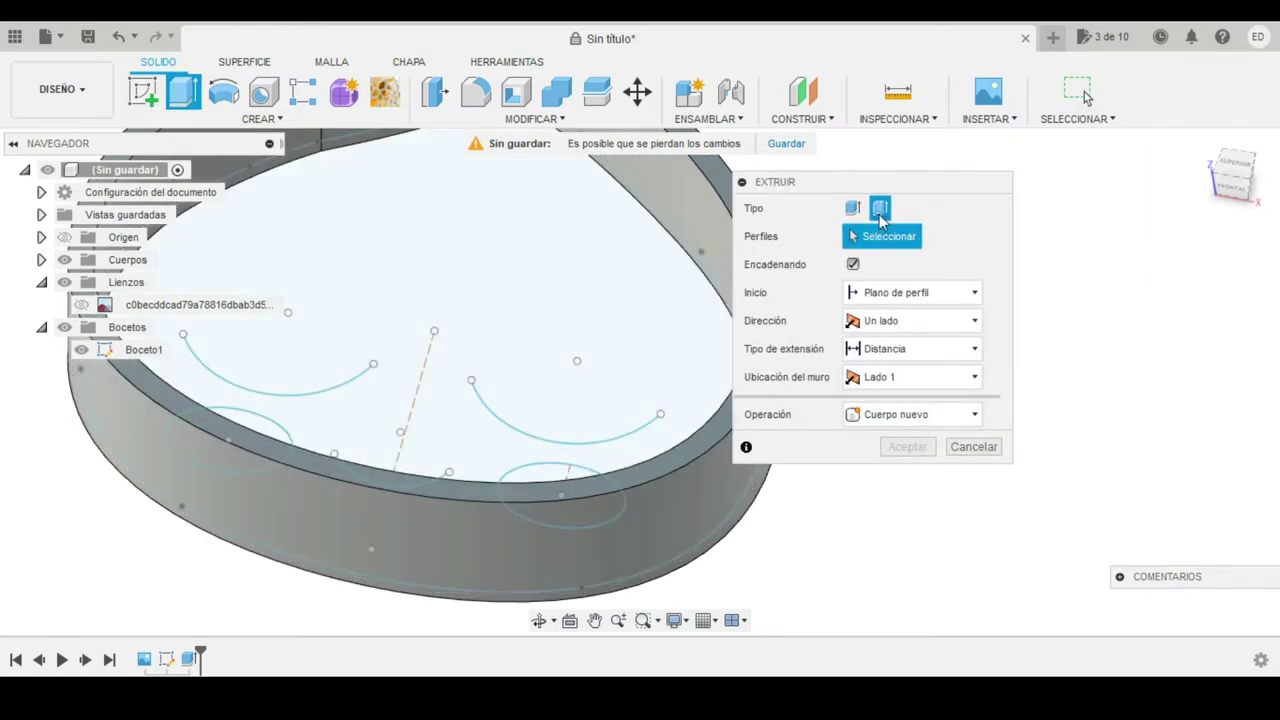
middle_click_drag(434, 323, 449, 337, "shift")
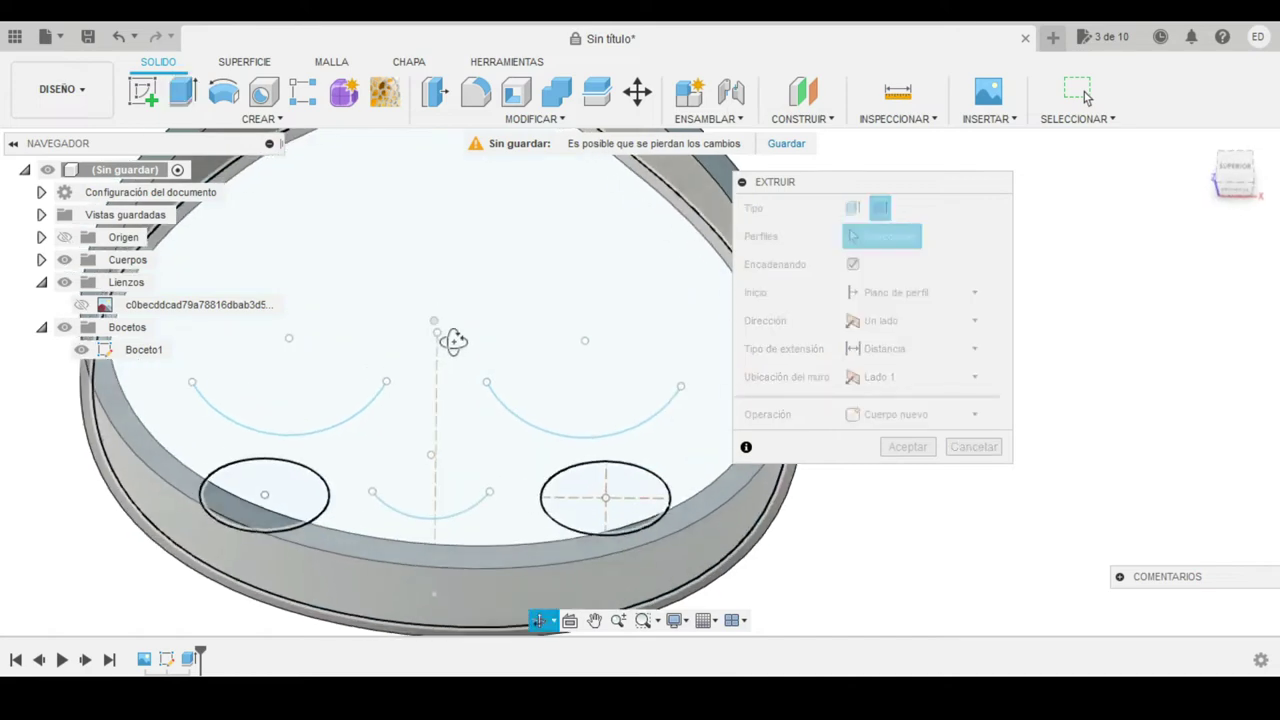
left_click(362, 422)
left_click(537, 429)
left_click(481, 505)
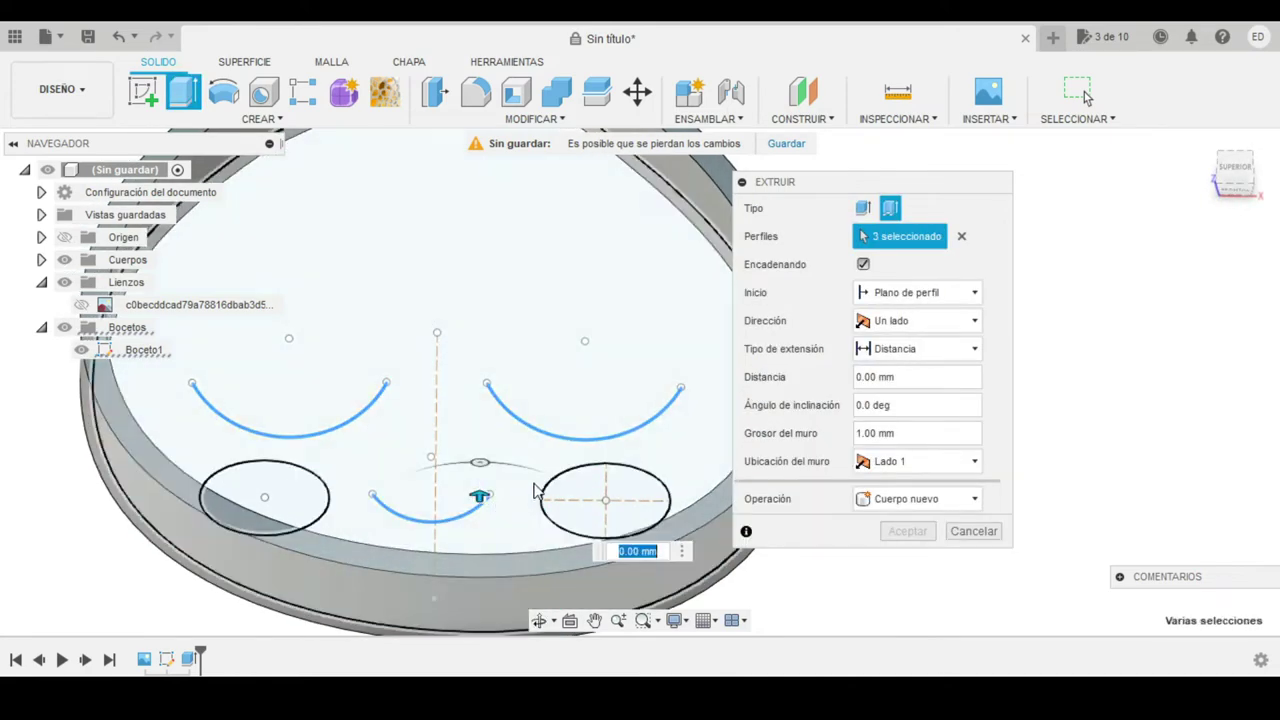
left_click_drag(480, 495, 473, 452)
type("8")
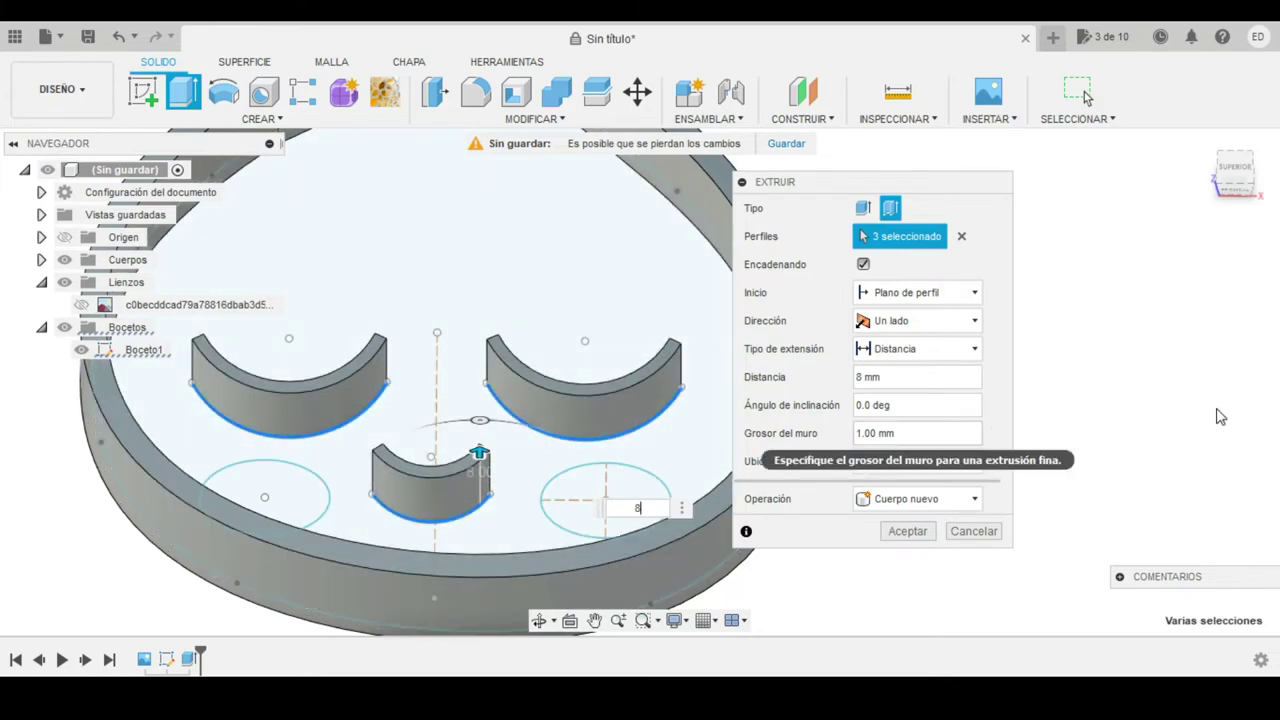
left_click(965, 461)
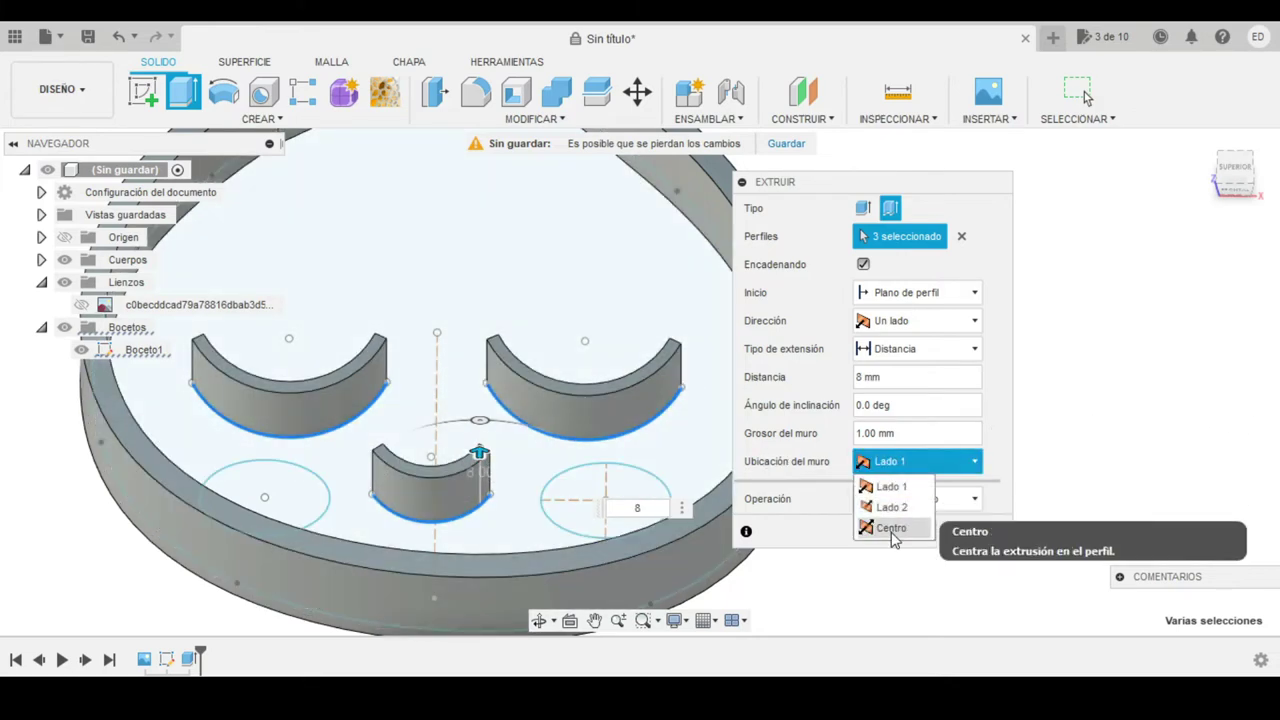
left_click(891, 527)
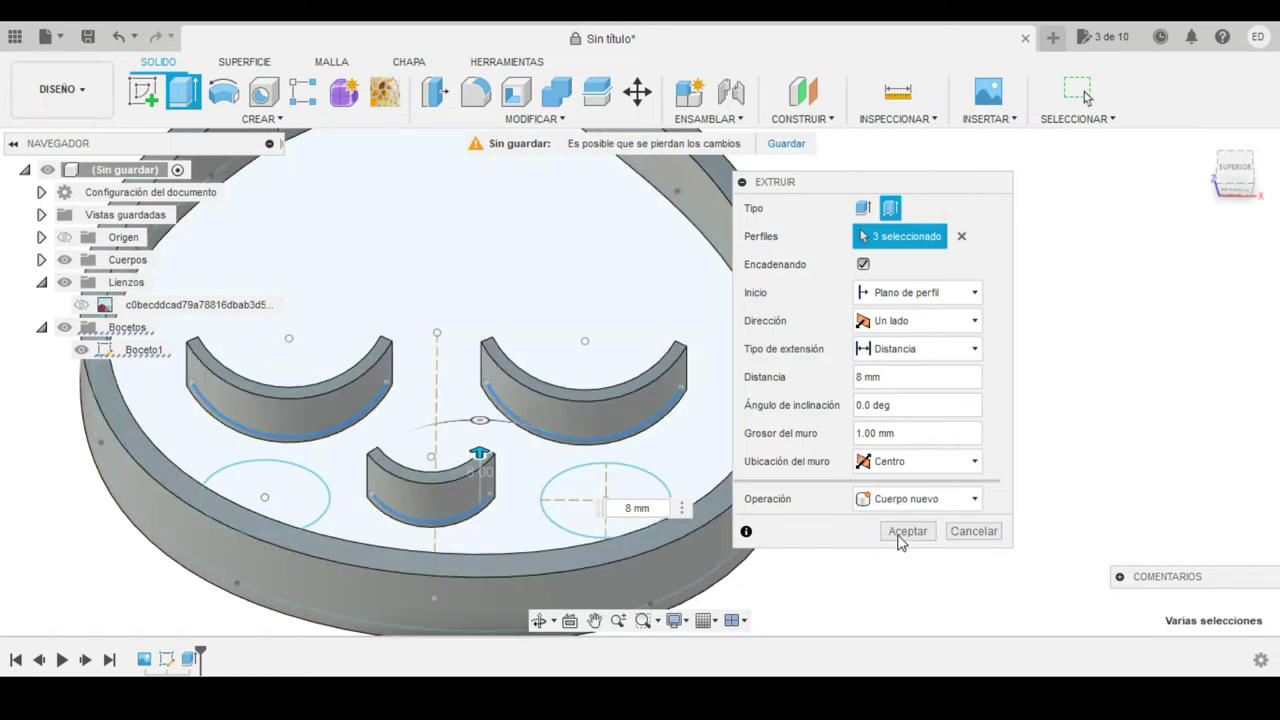
left_click(899, 537)
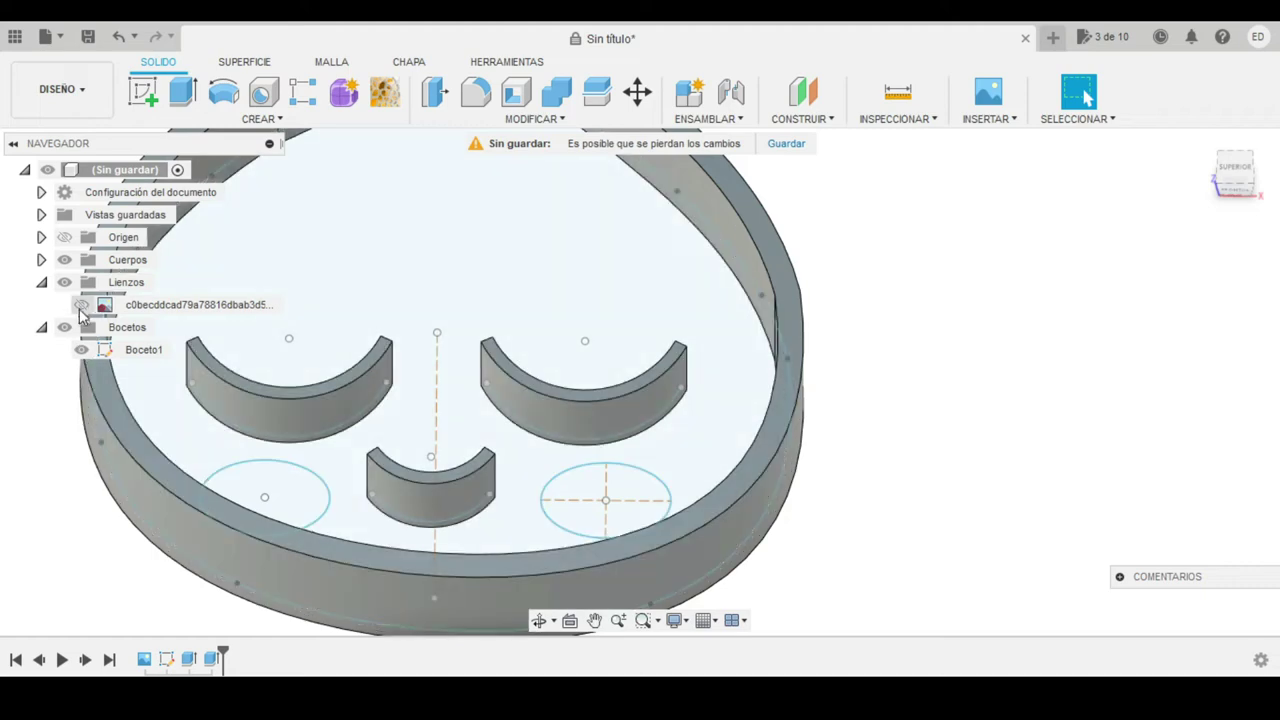
Briefly show and hide the reference peach image, then start a fillet.
left_click(81, 305)
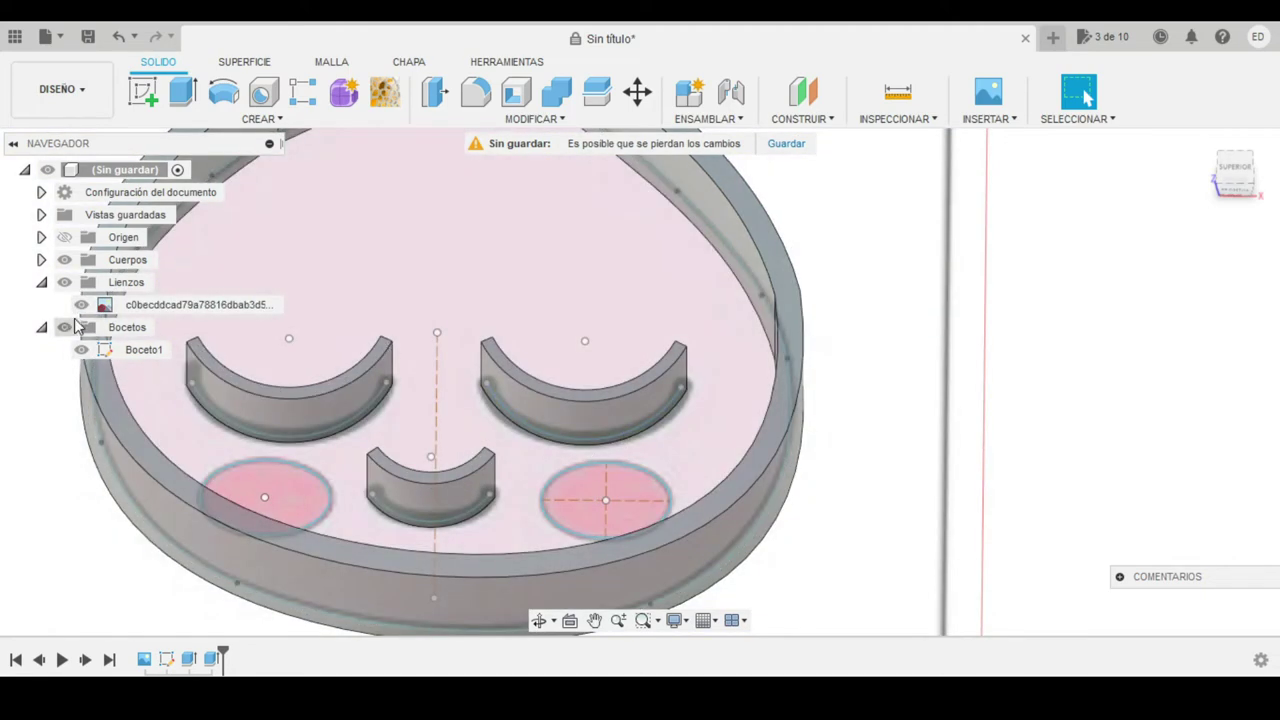
left_click(81, 305)
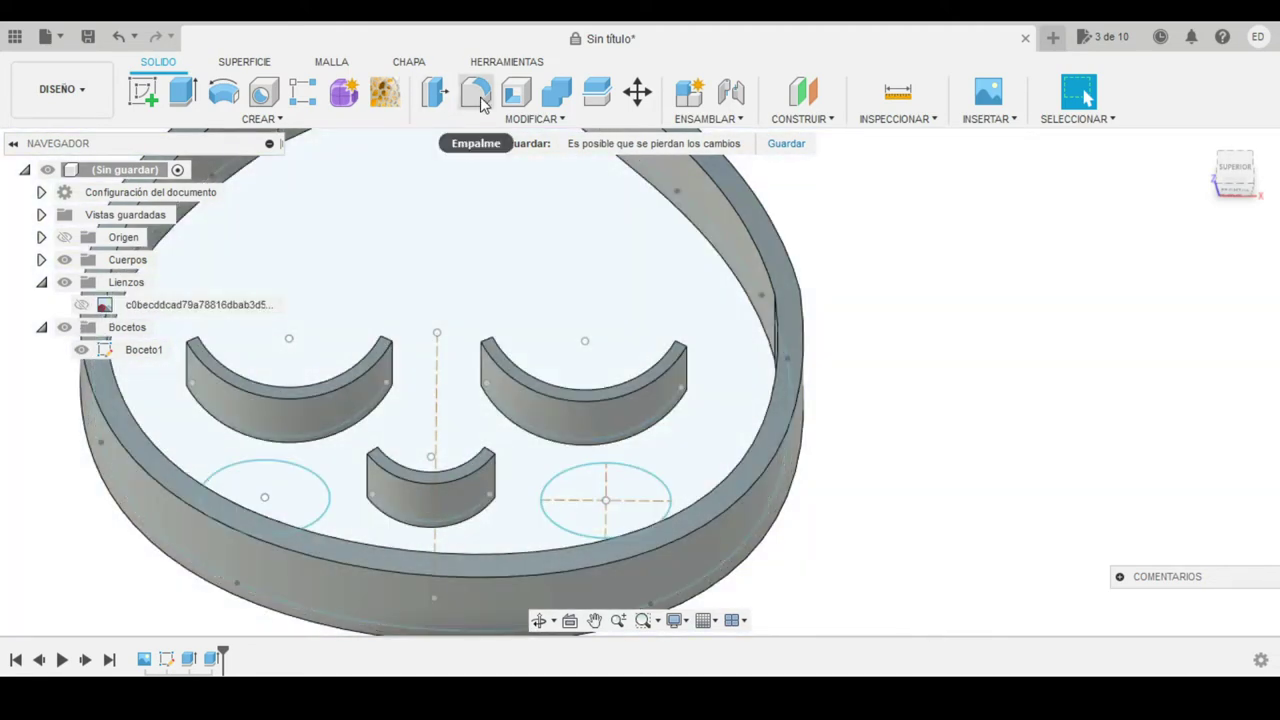
left_click(478, 97)
Fillet the 12 end edges of the eye and mouth walls with a 0.49 mm radius.
left_click(688, 378)
scroll(688, 378, "up", 3)
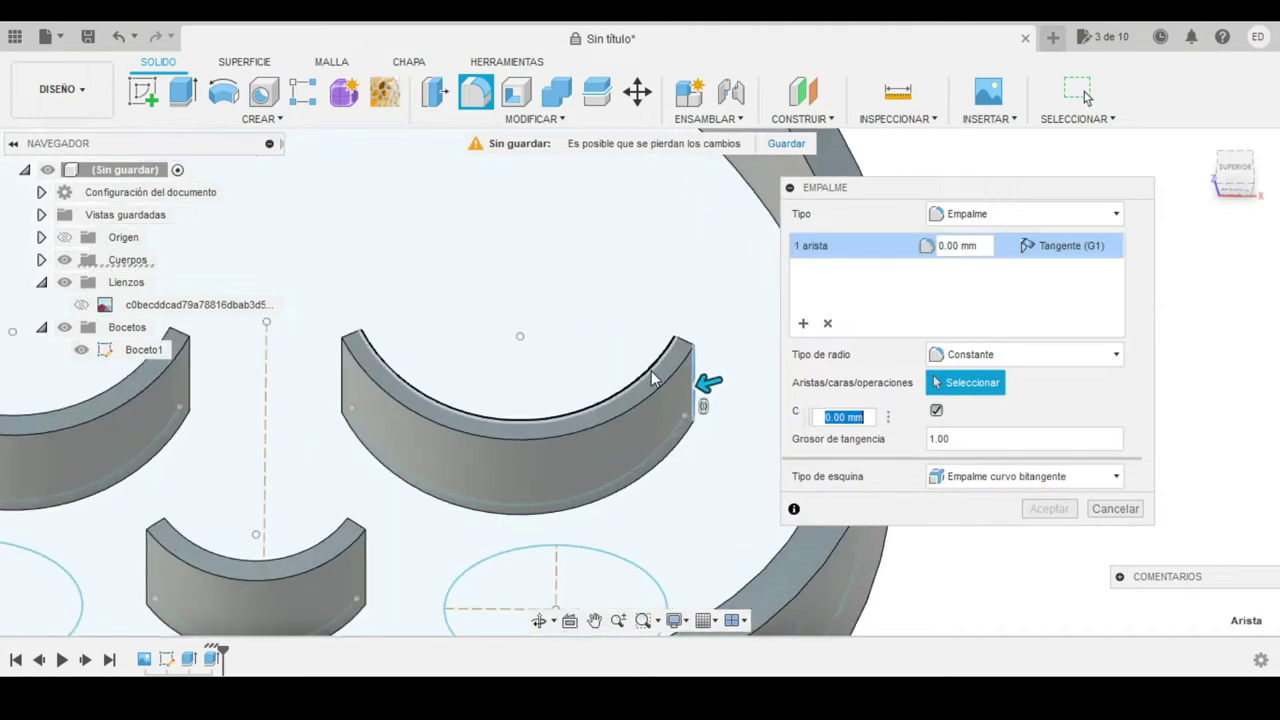
scroll(480, 408, "up", 3)
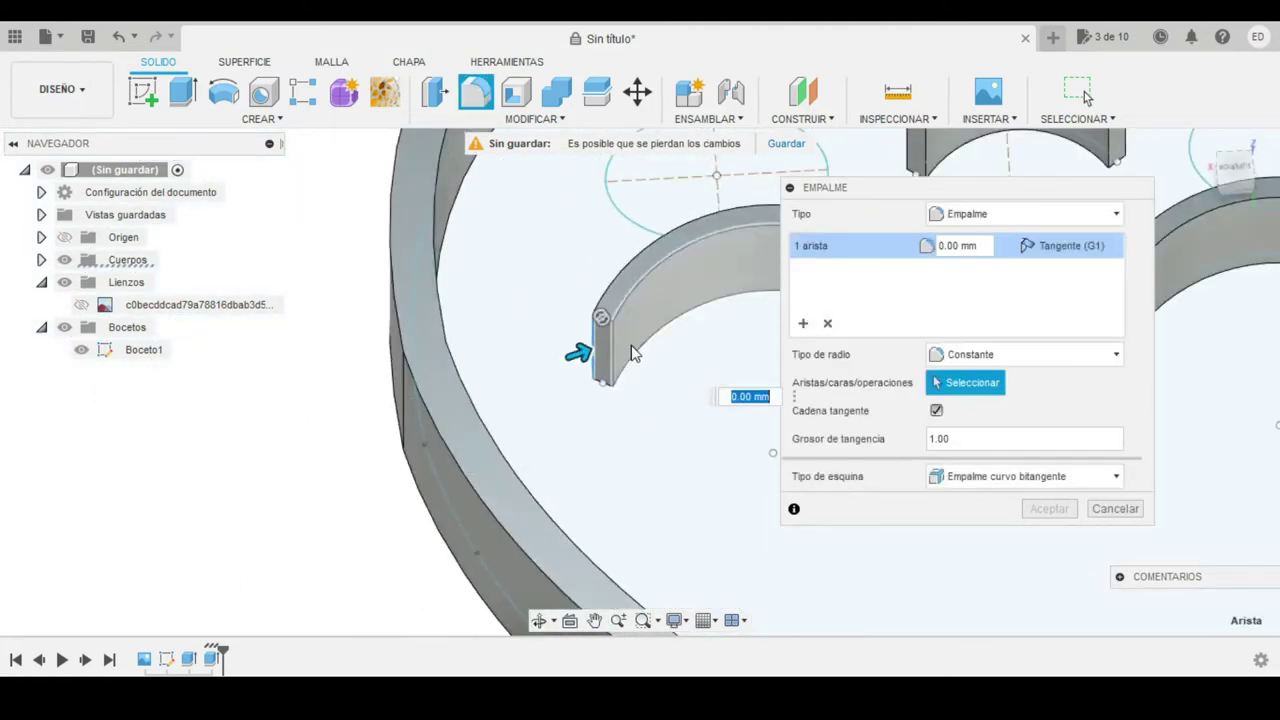
left_click(616, 357)
mouse_move(714, 371)
middle_mouse_down("shift")
mouse_move(438, 487)
mouse_move(517, 414)
mouse_move(531, 329)
mouse_move(480, 431)
mouse_move(571, 469)
mouse_move(510, 475)
middle_mouse_up("shift")
left_click(570, 473)
scroll(571, 477, "up", 3)
scroll(510, 475, "up", 3)
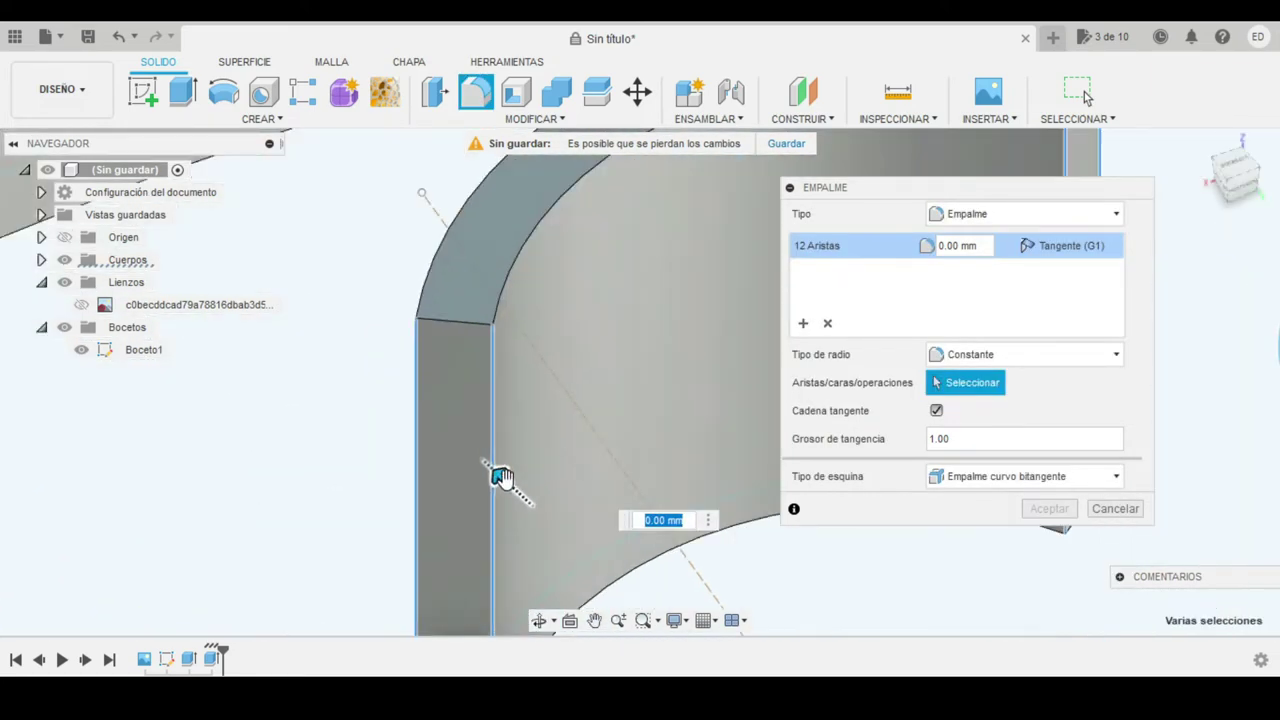
left_click_drag(500, 478, 491, 472)
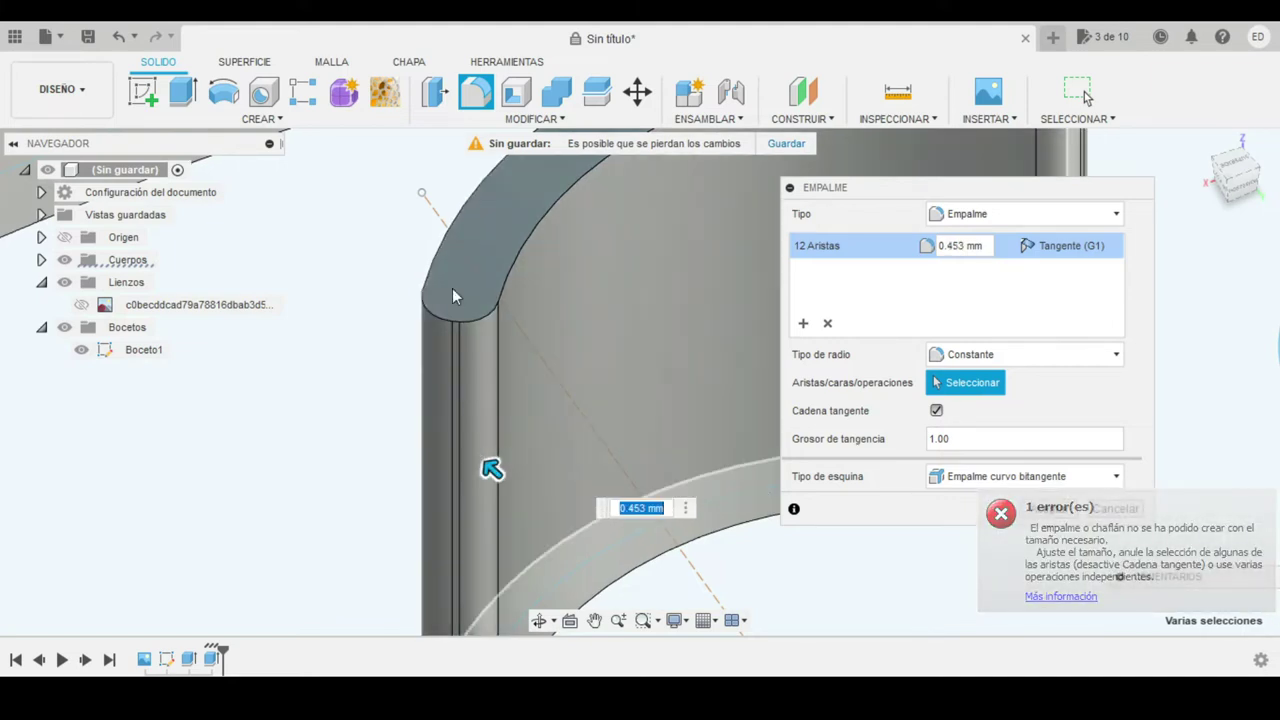
scroll(554, 426, "down", 2)
scroll(554, 426, "down", 3)
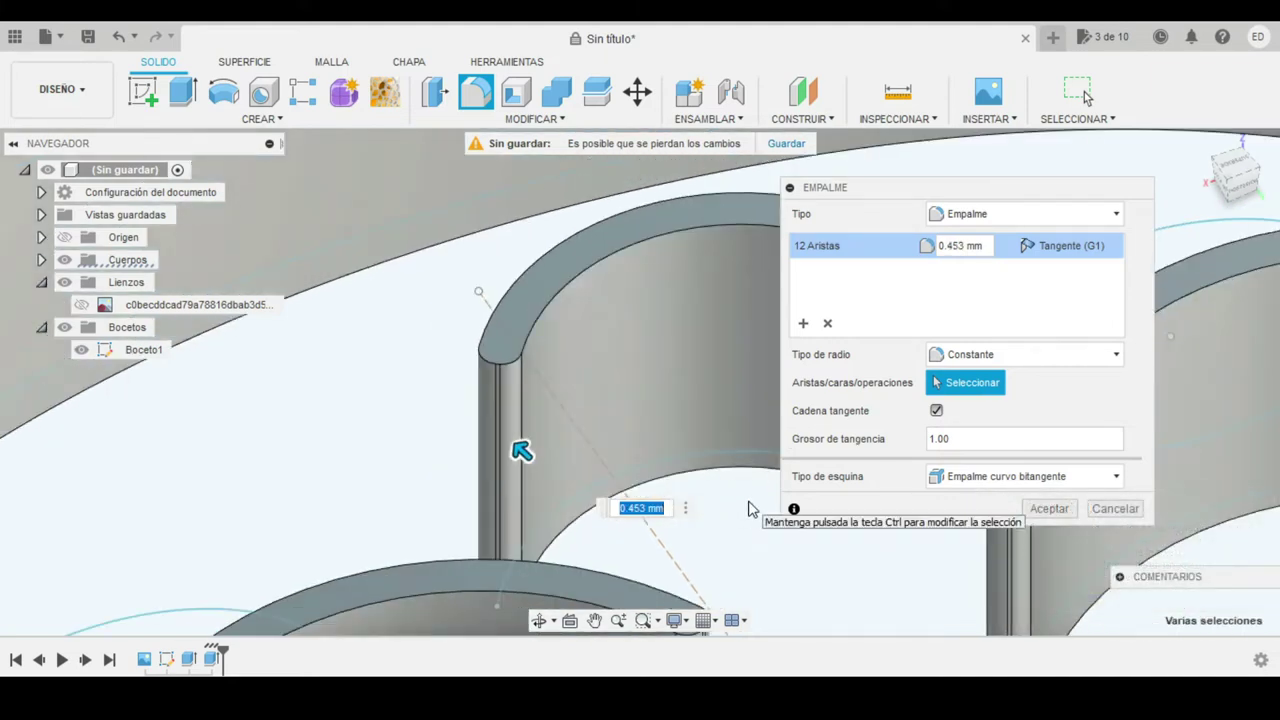
type("0.5")
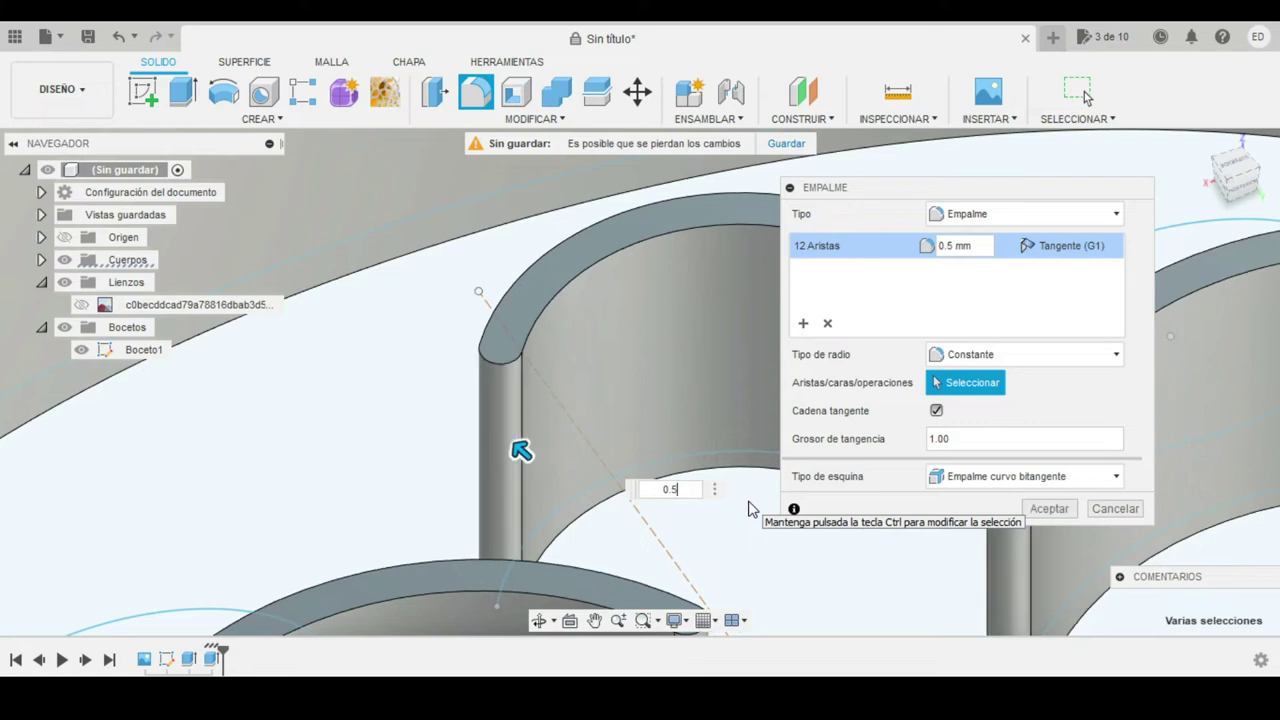
type(".")
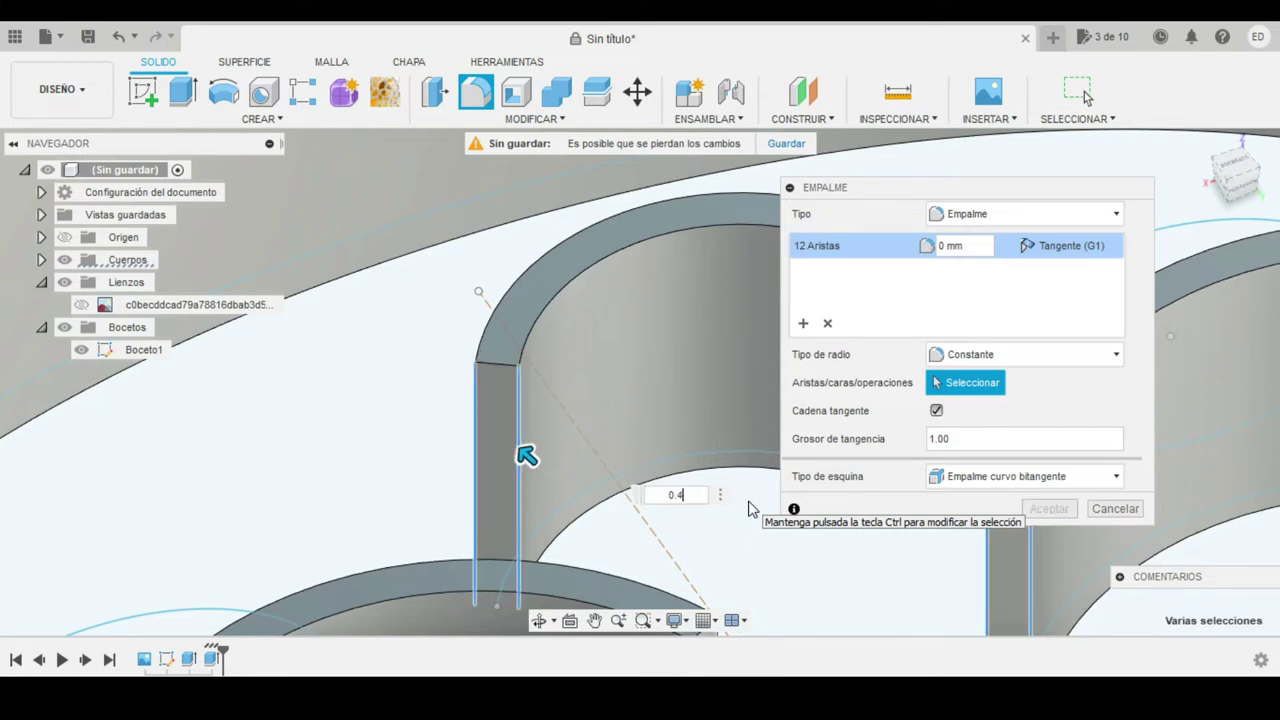
type("49")
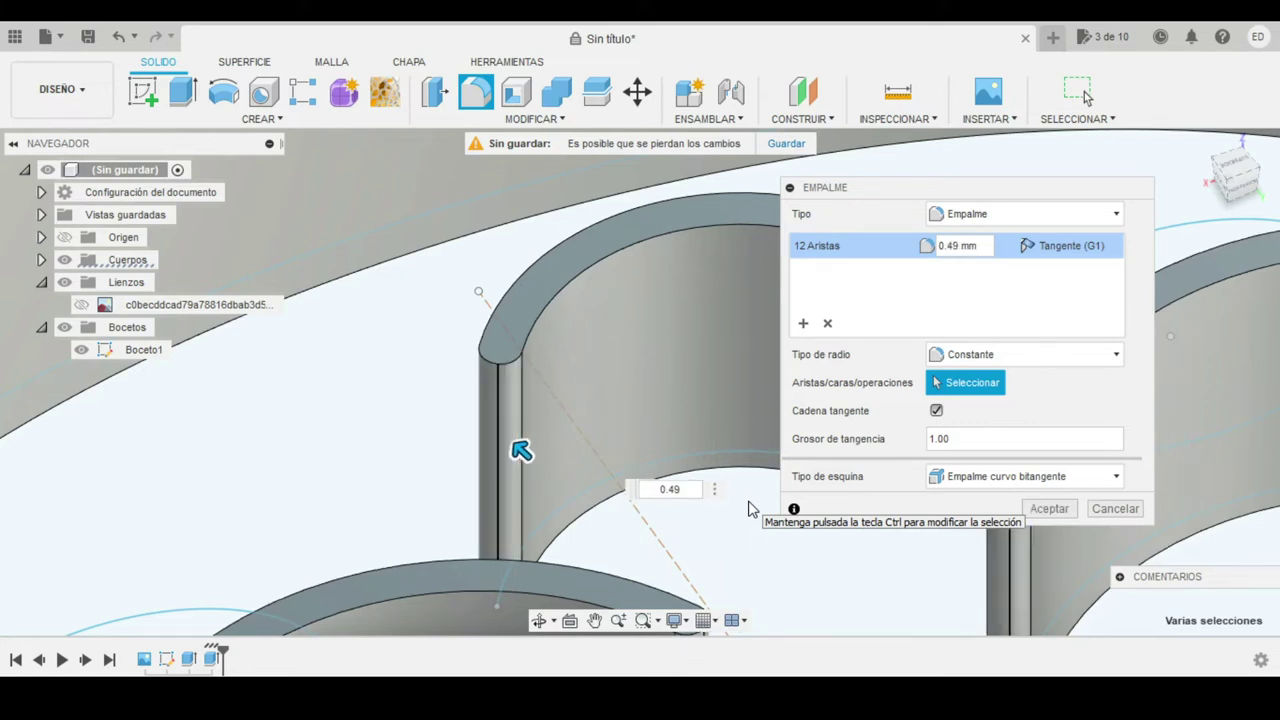
key("Return")
Orbit to a top-down view and select the lower cheek ellipse.
scroll(750, 510, "down", 2)
scroll(750, 512, "down", 2)
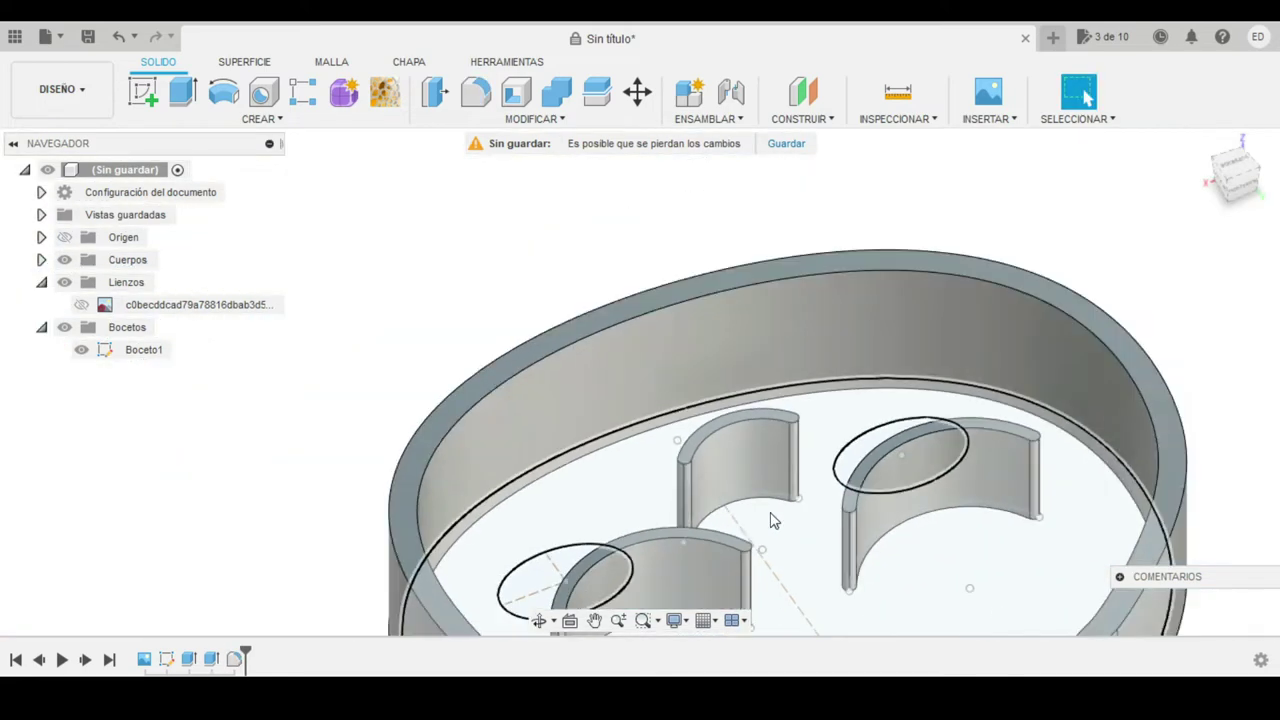
scroll(748, 518, "down", 2)
mouse_move(748, 522)
middle_mouse_down("shift")
mouse_move(843, 514)
mouse_move(857, 580)
mouse_move(857, 553)
middle_mouse_up("shift")
scroll(640, 503, "up", 3)
scroll(645, 480, "up", 3)
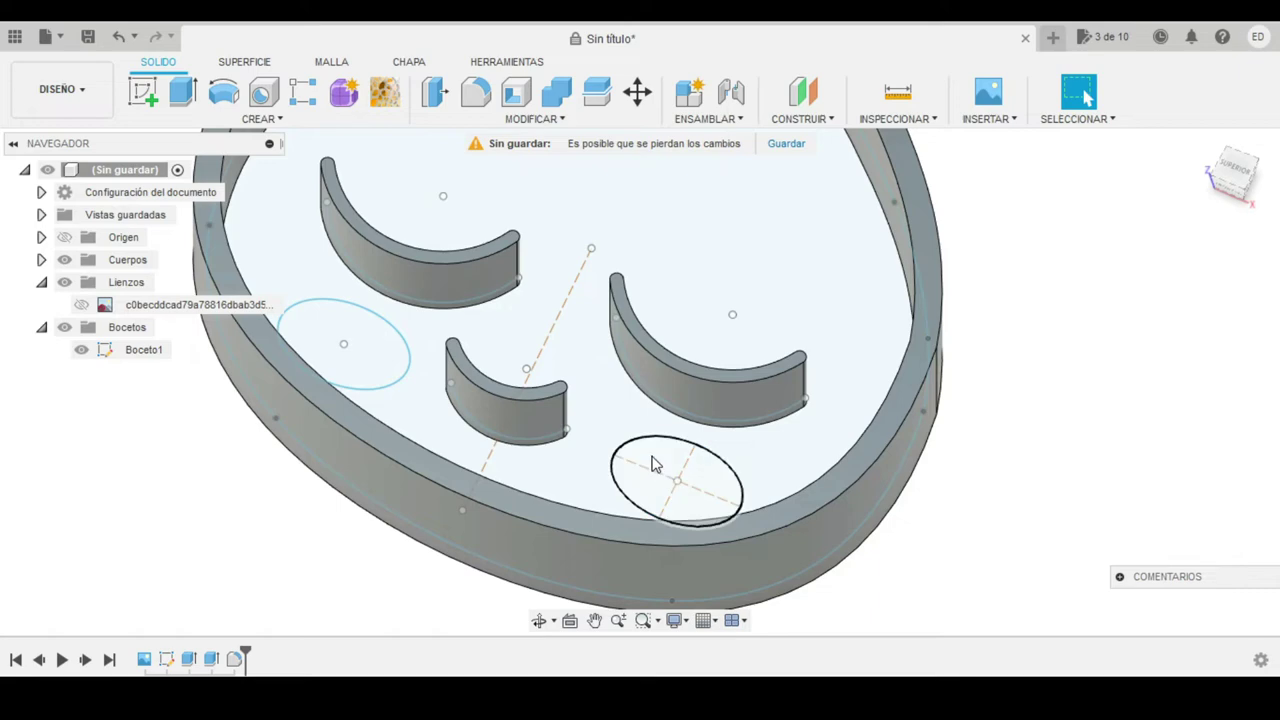
left_click(655, 458)
Extrude both cheek ellipses into 6.5 mm solid bodies inside the face wall.
left_click(344, 331)
key("e")
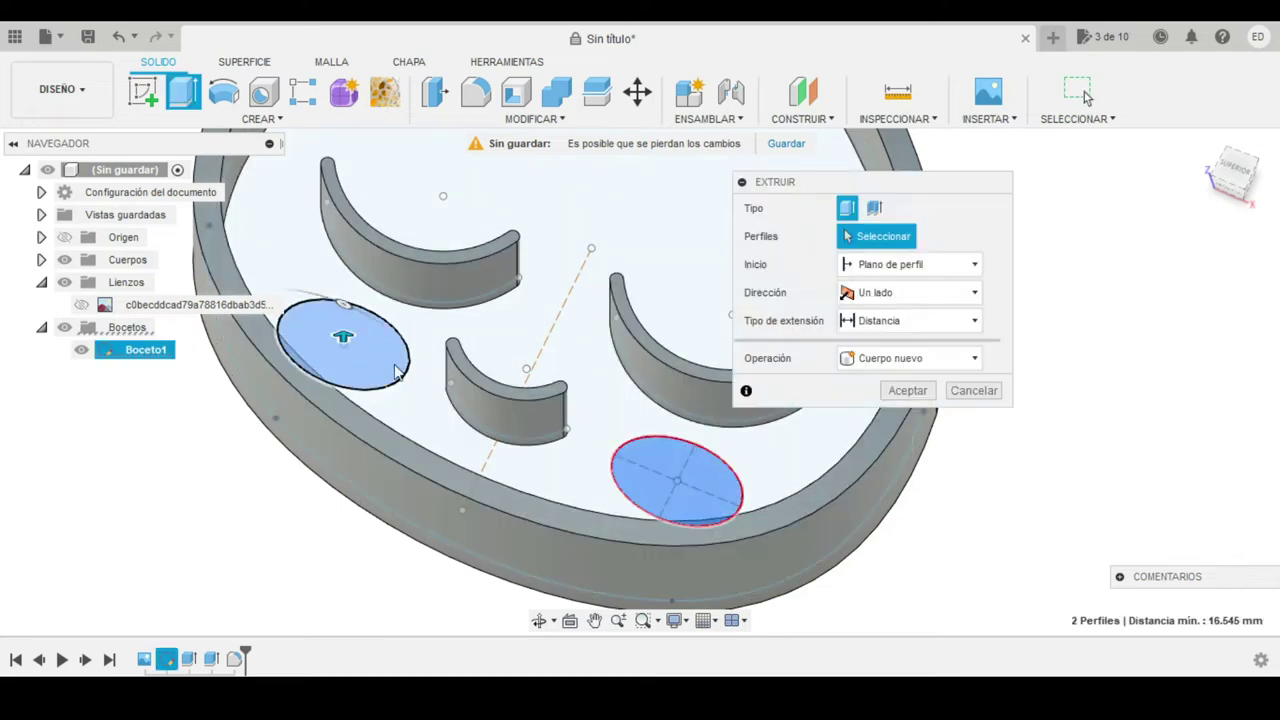
middle_click_drag(380, 400, 1085, 97, "shift")
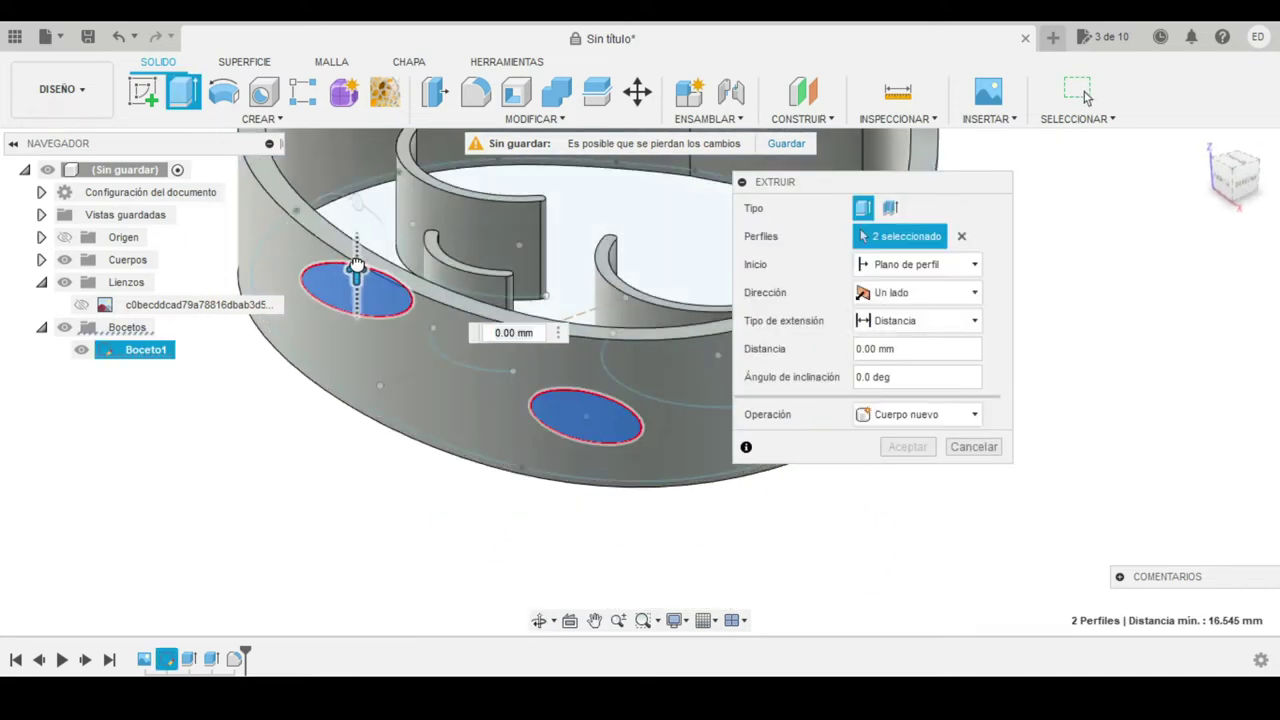
left_click_drag(356, 272, 437, 253)
type("8")
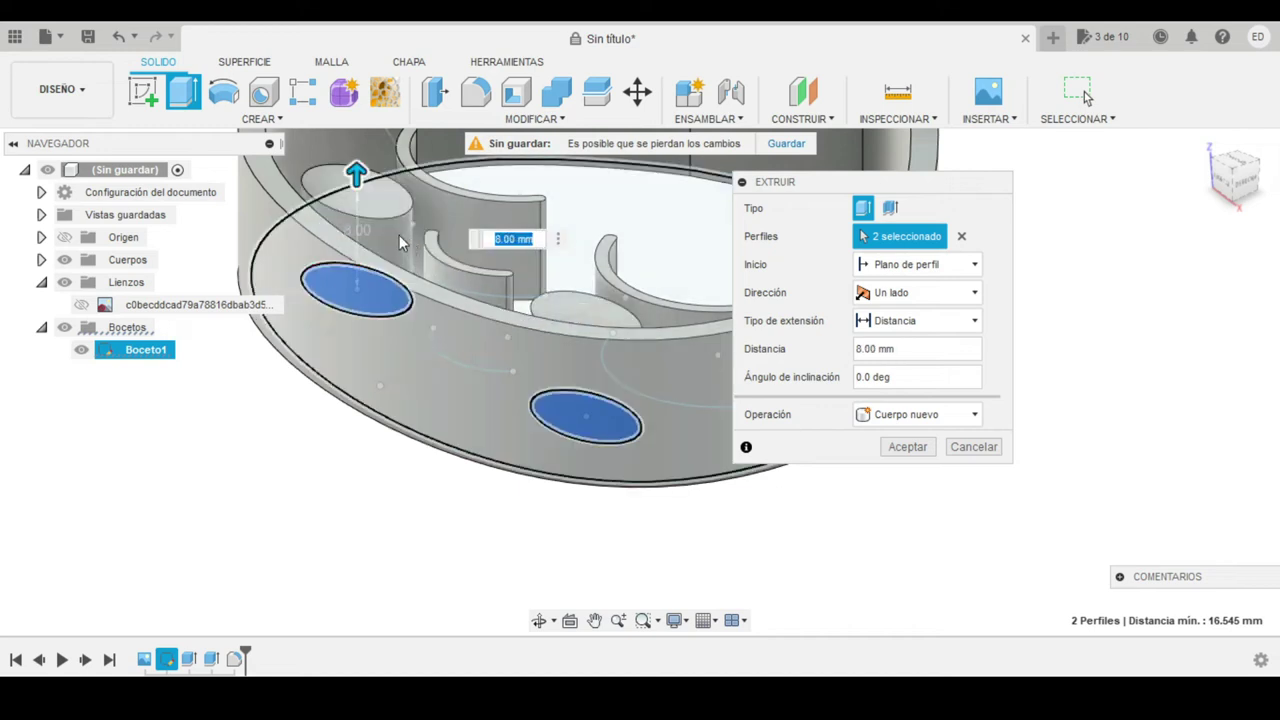
middle_click_drag(399, 235, 345, 268, "shift")
left_click_drag(345, 268, 344, 281)
type("6.5")
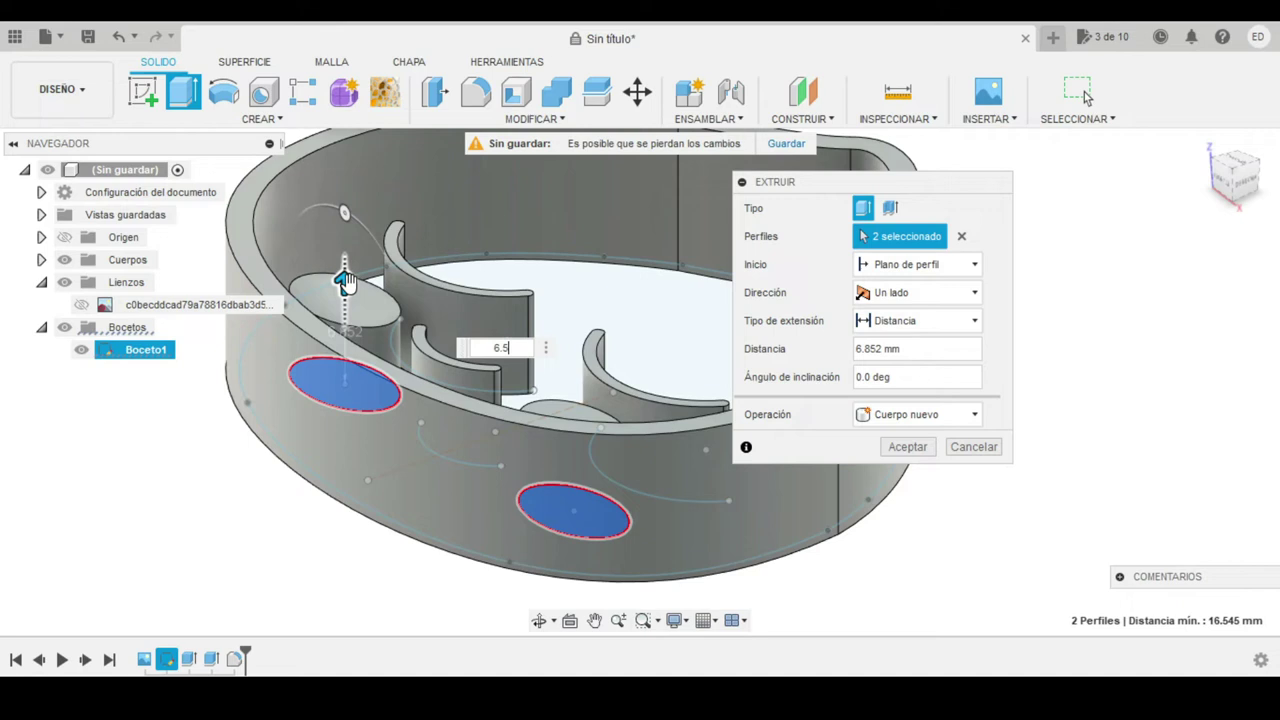
key("Return")
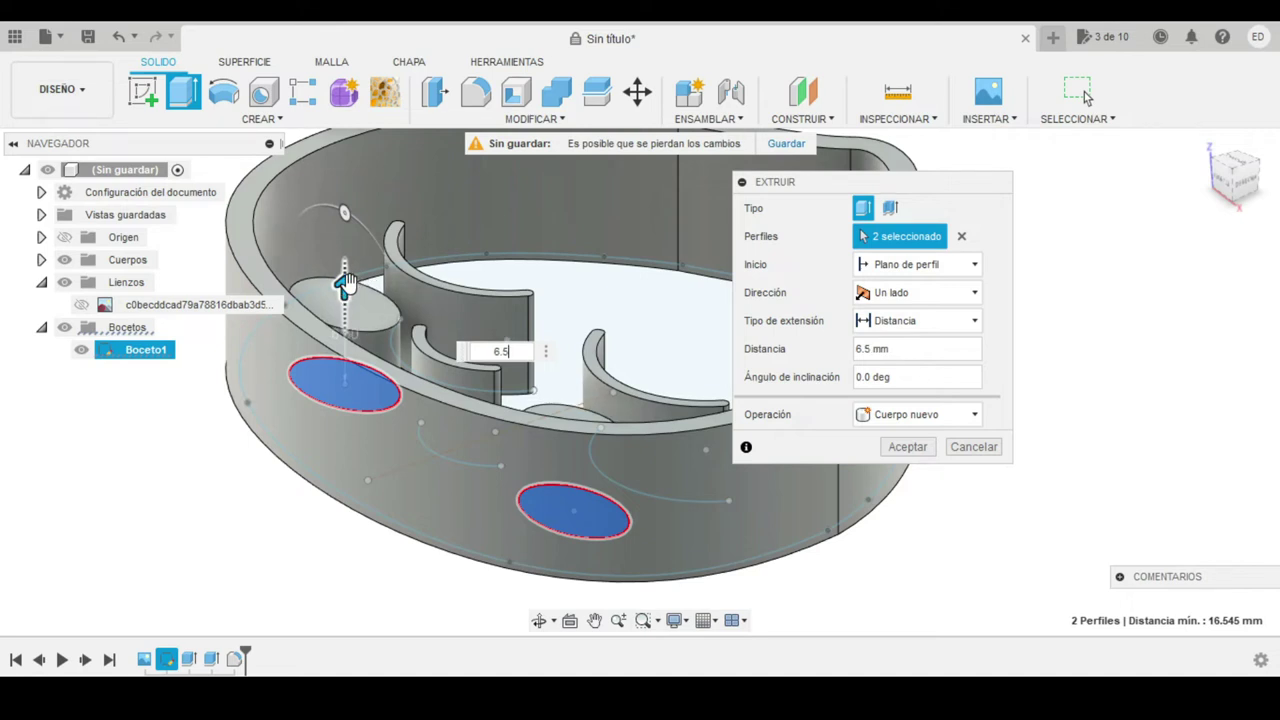
key("Return")
Fillet the top edges of both cheek cylinders with a 1 mm radius.
left_click(476, 92)
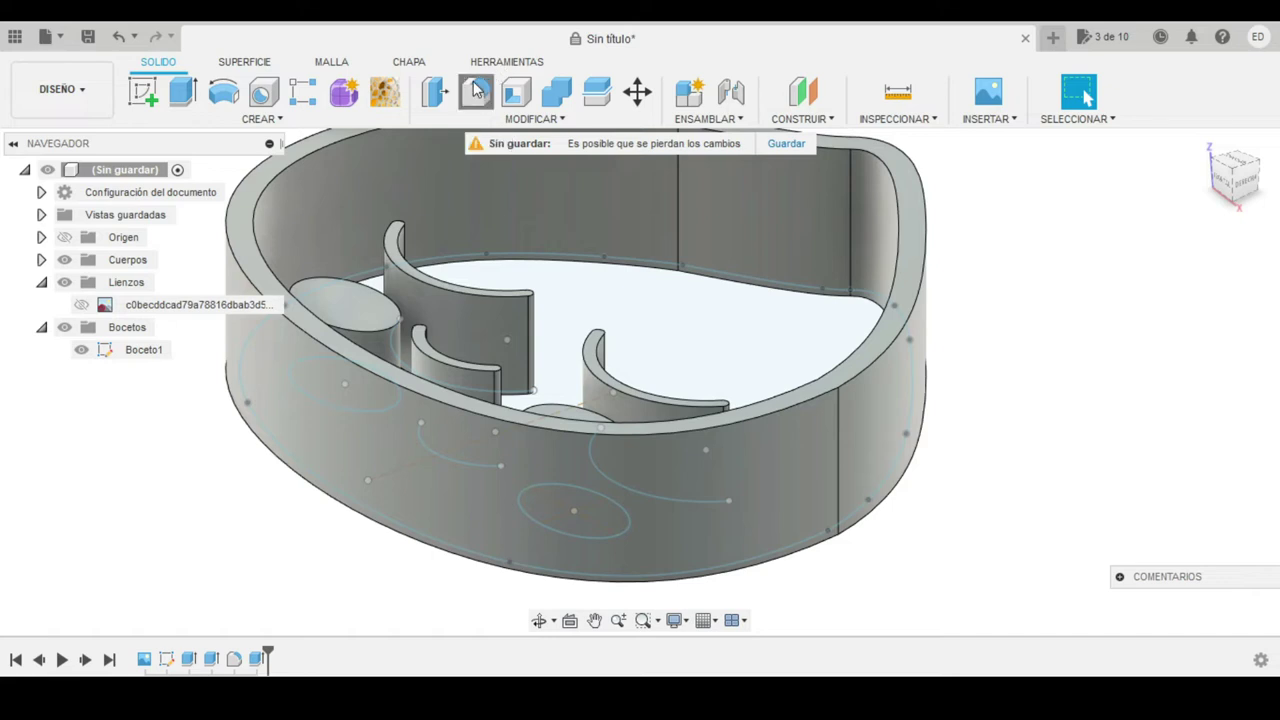
middle_click_drag(450, 217, 445, 350, "shift")
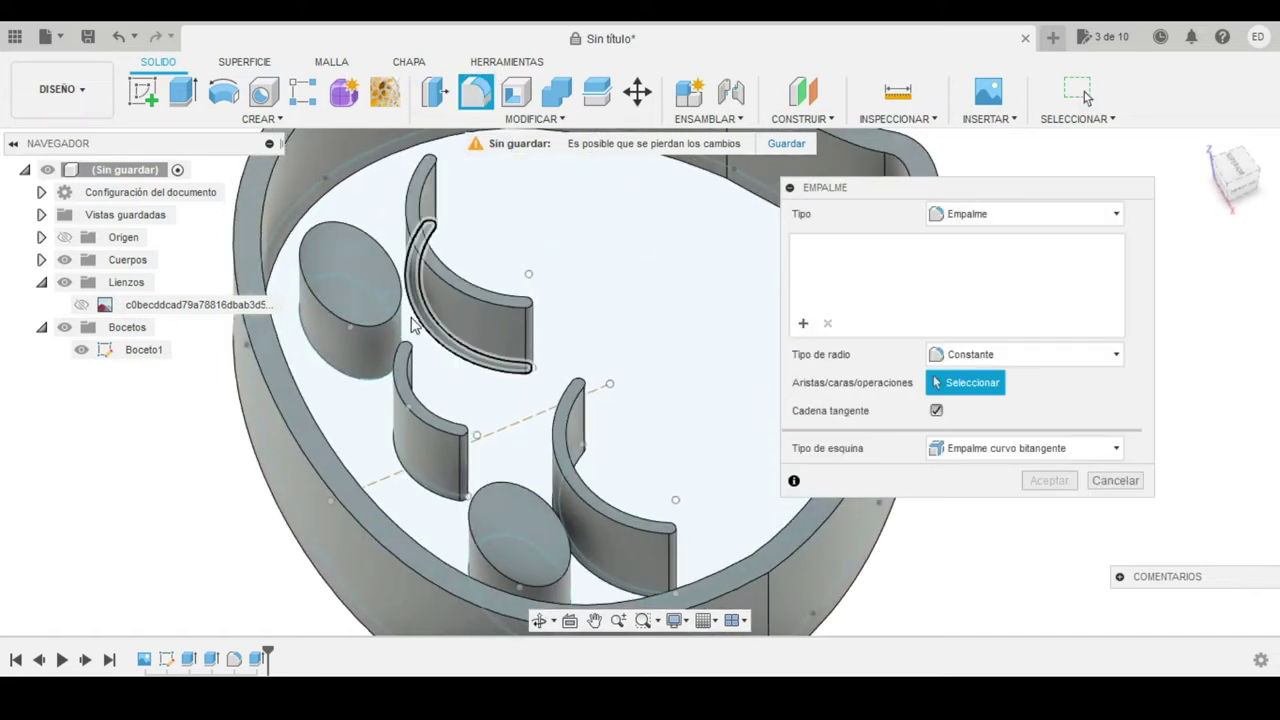
left_click(402, 303)
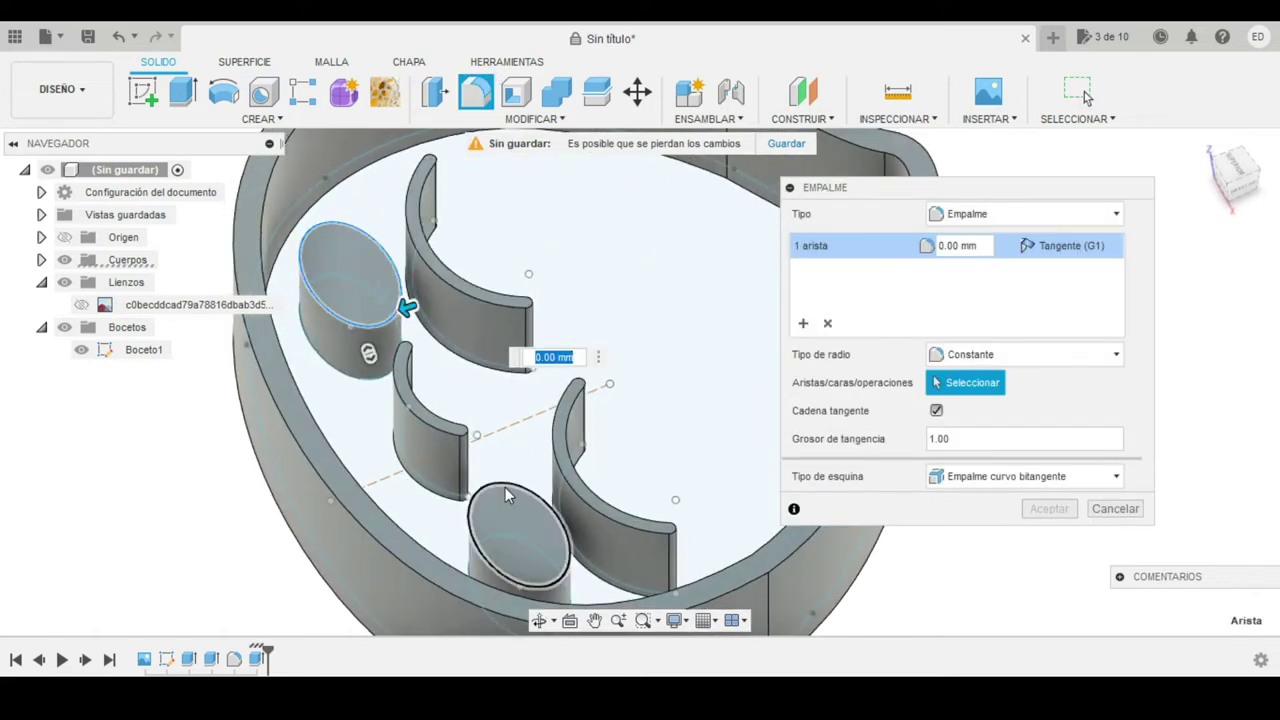
left_click(506, 487)
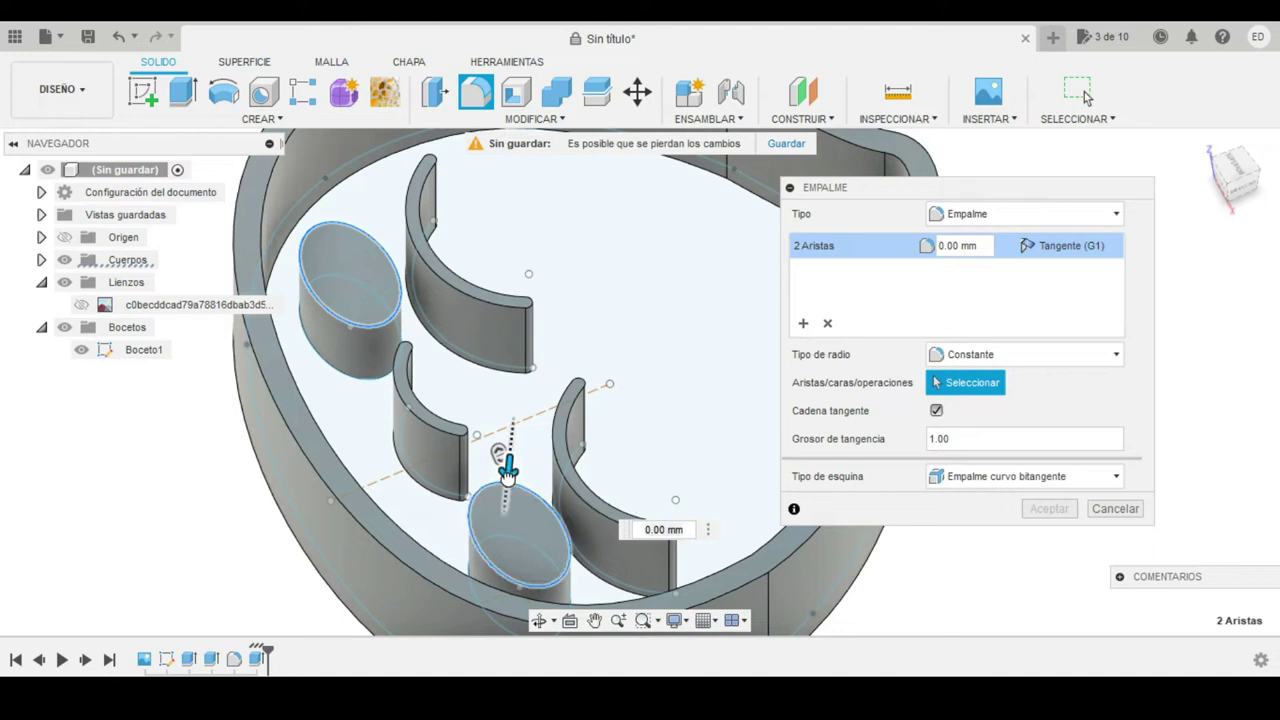
left_click_drag(508, 467, 508, 478)
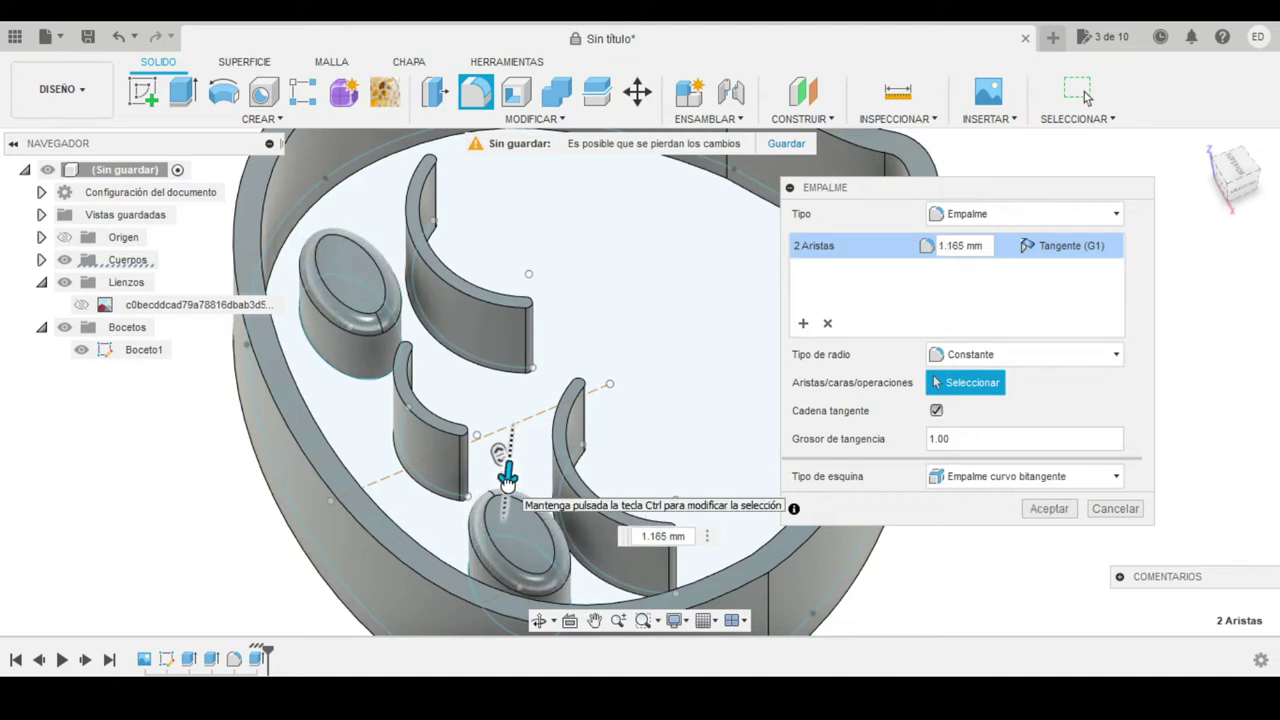
type("1")
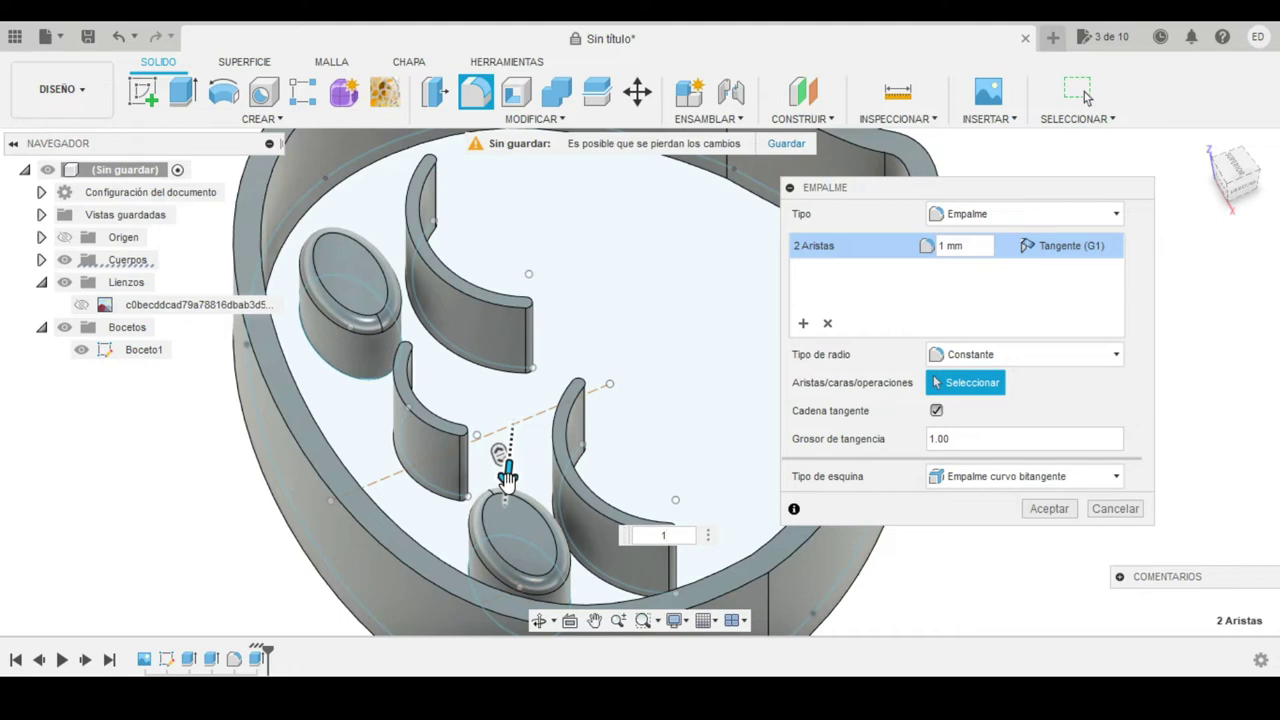
key("Return")
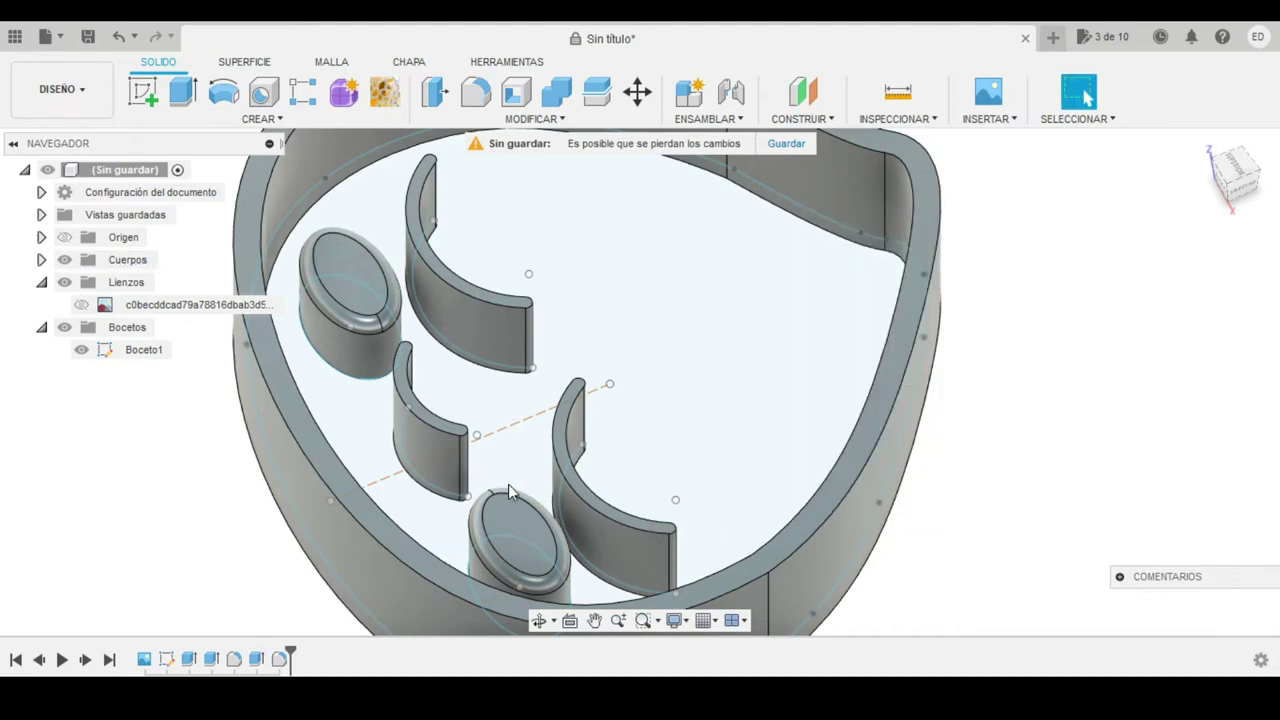
scroll(509, 491, "down", 5)
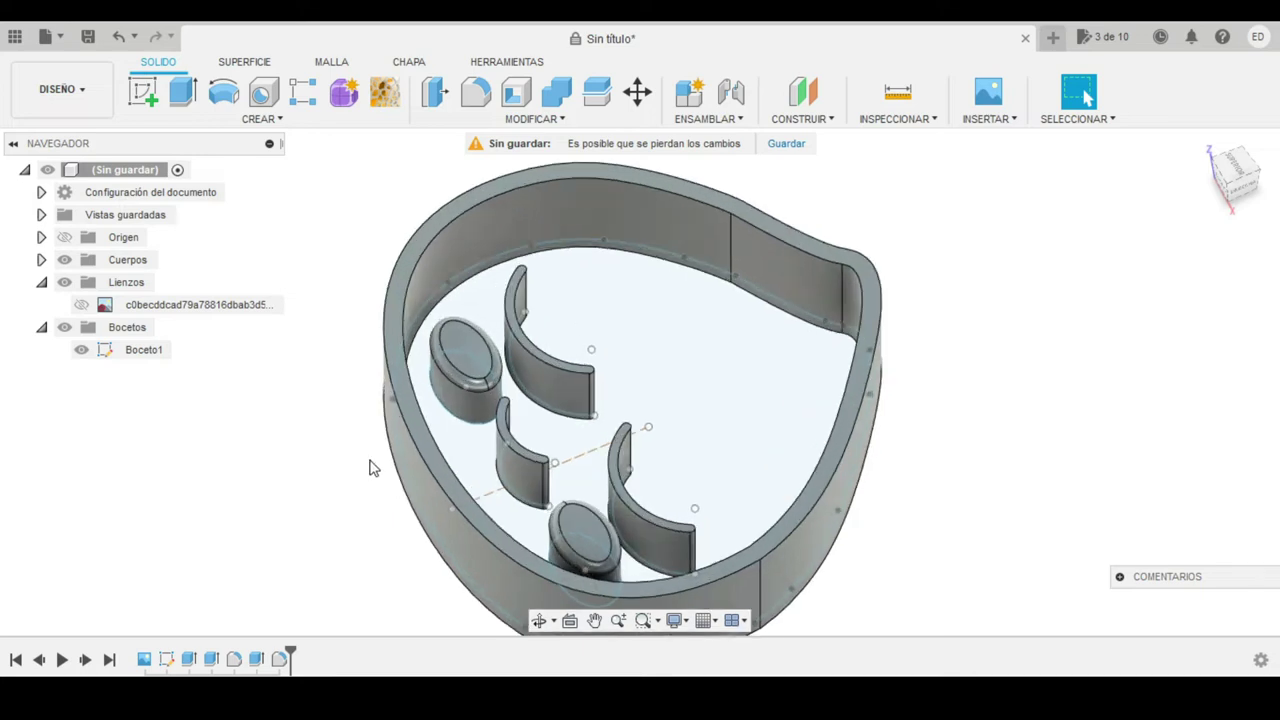
mouse_move(371, 466)
middle_mouse_down()
mouse_move(323, 430)
mouse_move(465, 477)
middle_mouse_up()
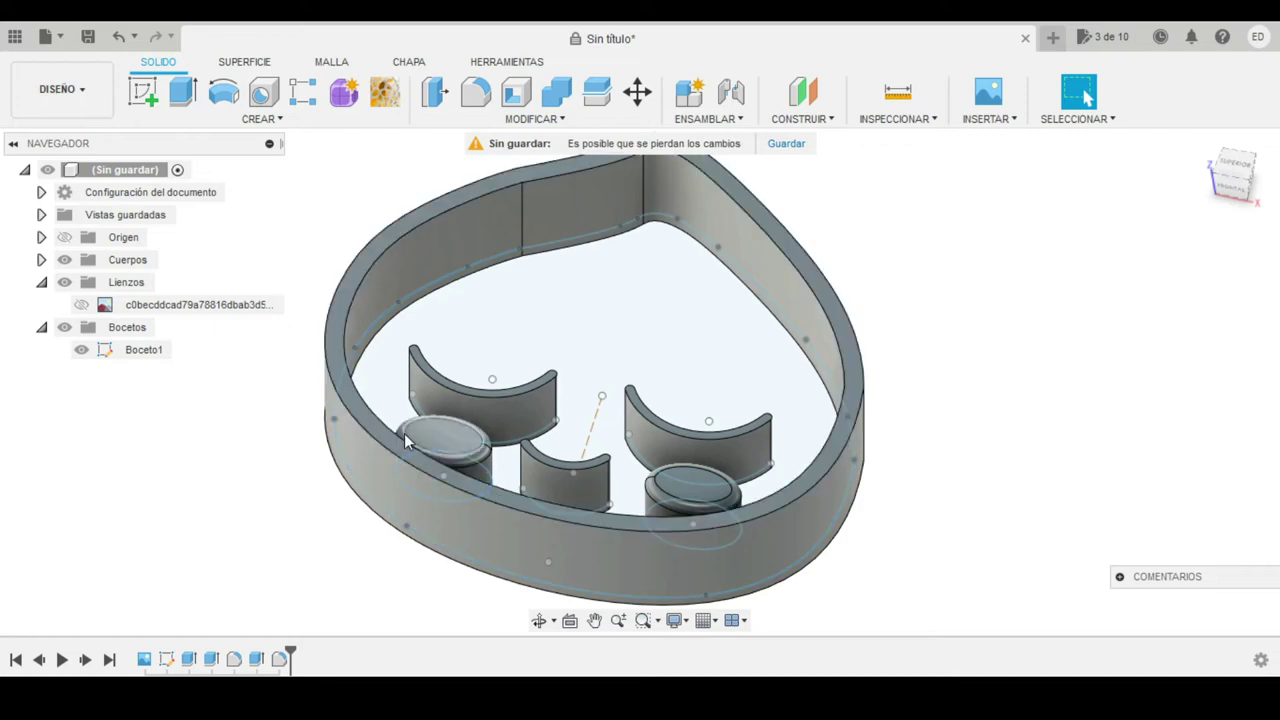
scroll(365, 450, "up", 1)
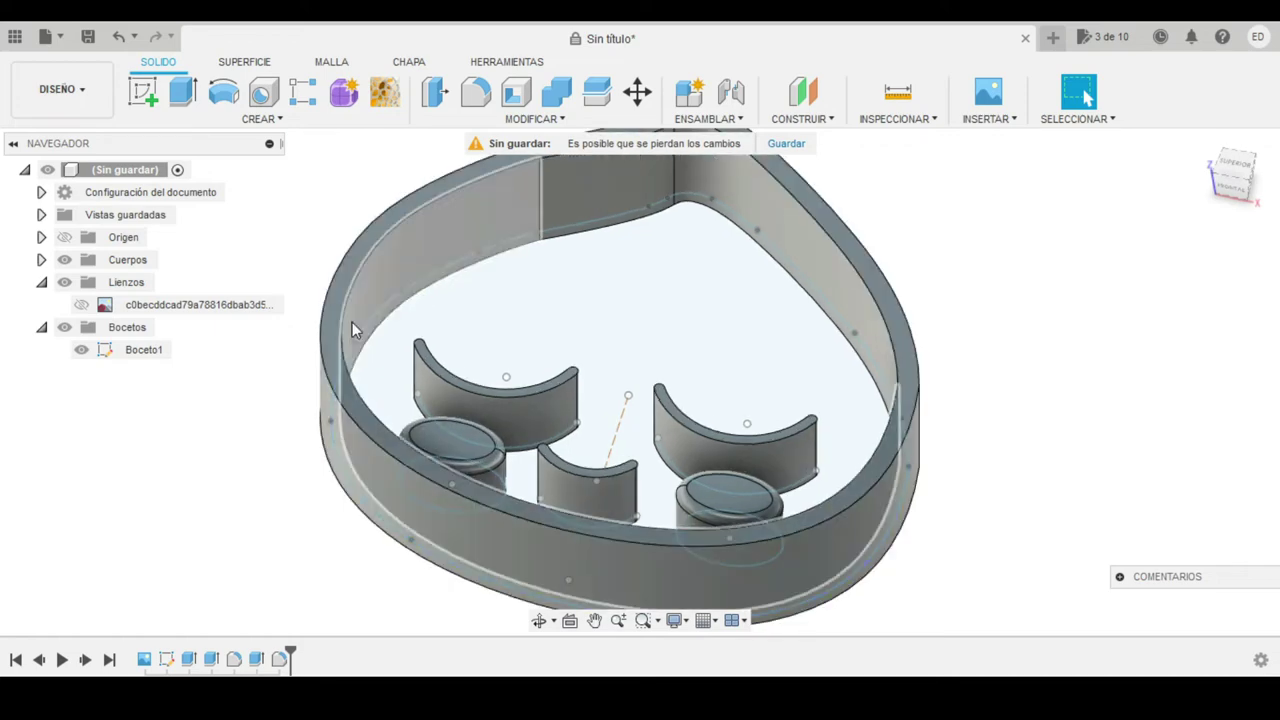
Edit Extruir1 in the timeline to lower the outer wall from 12 mm to 9 mm.
left_click(190, 660)
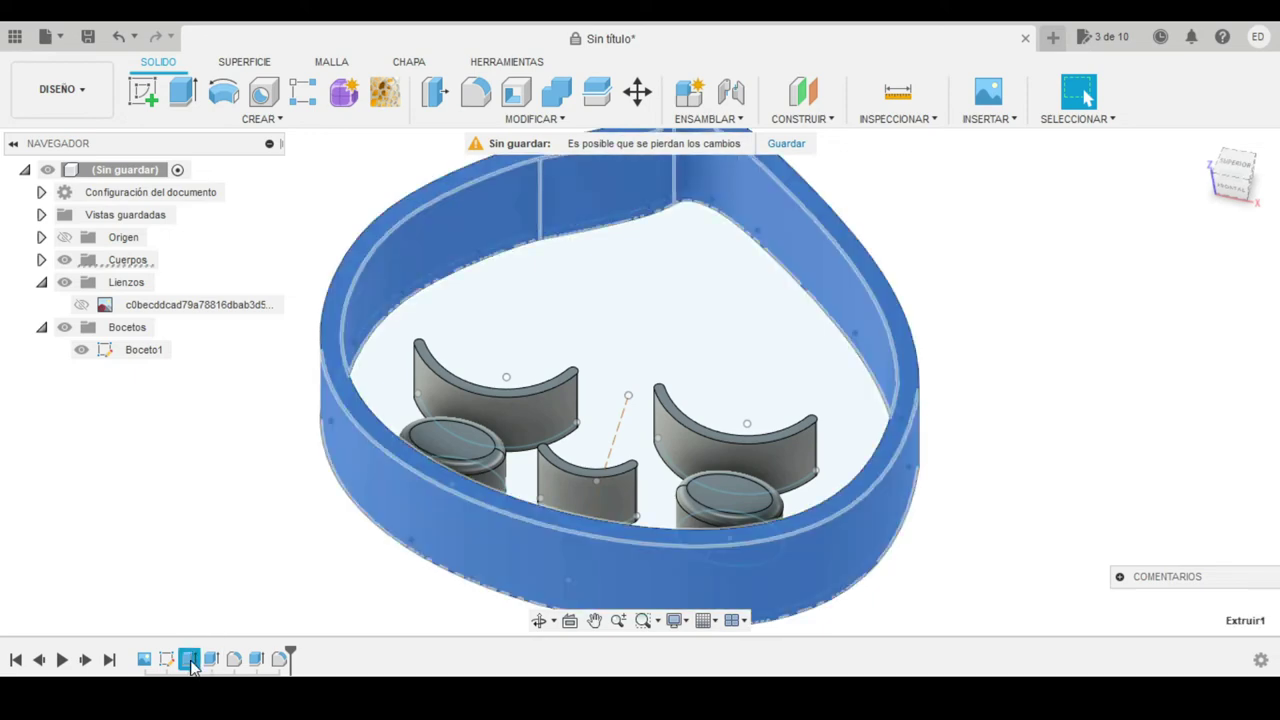
double_click(190, 660)
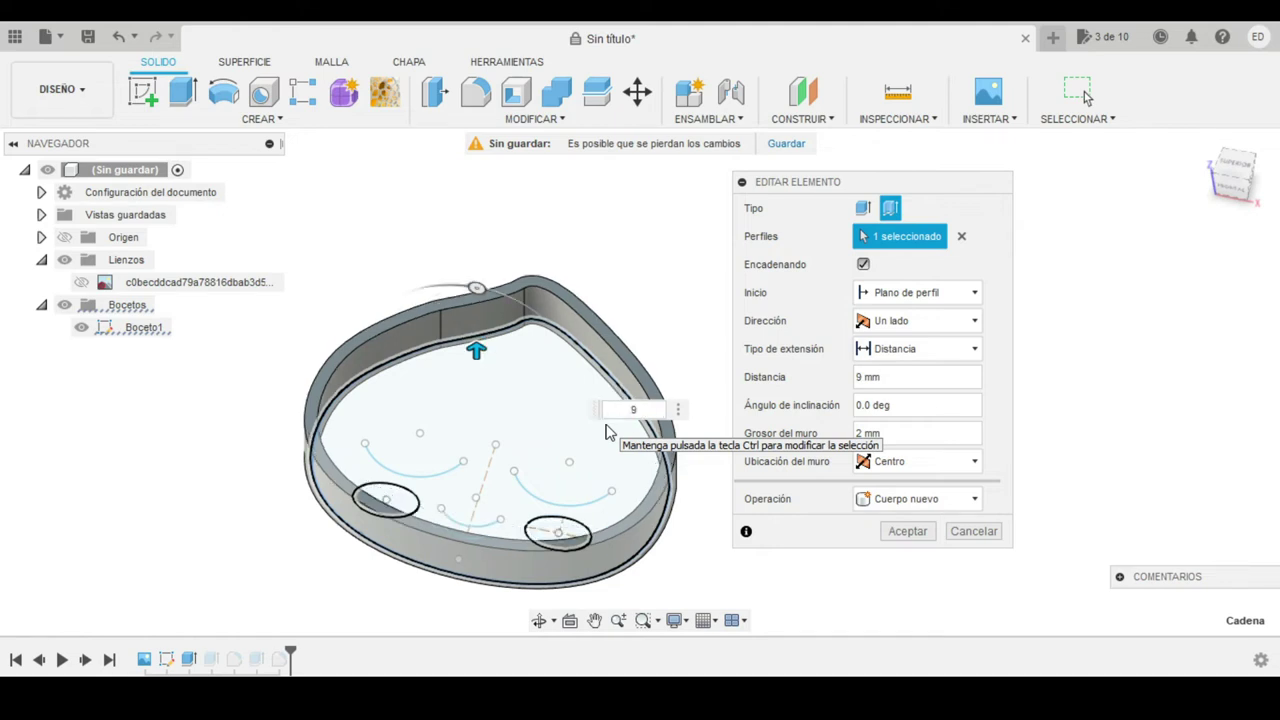
key("Return")
middle_click_drag(607, 430, 652, 308)
scroll(560, 350, "up", 3)
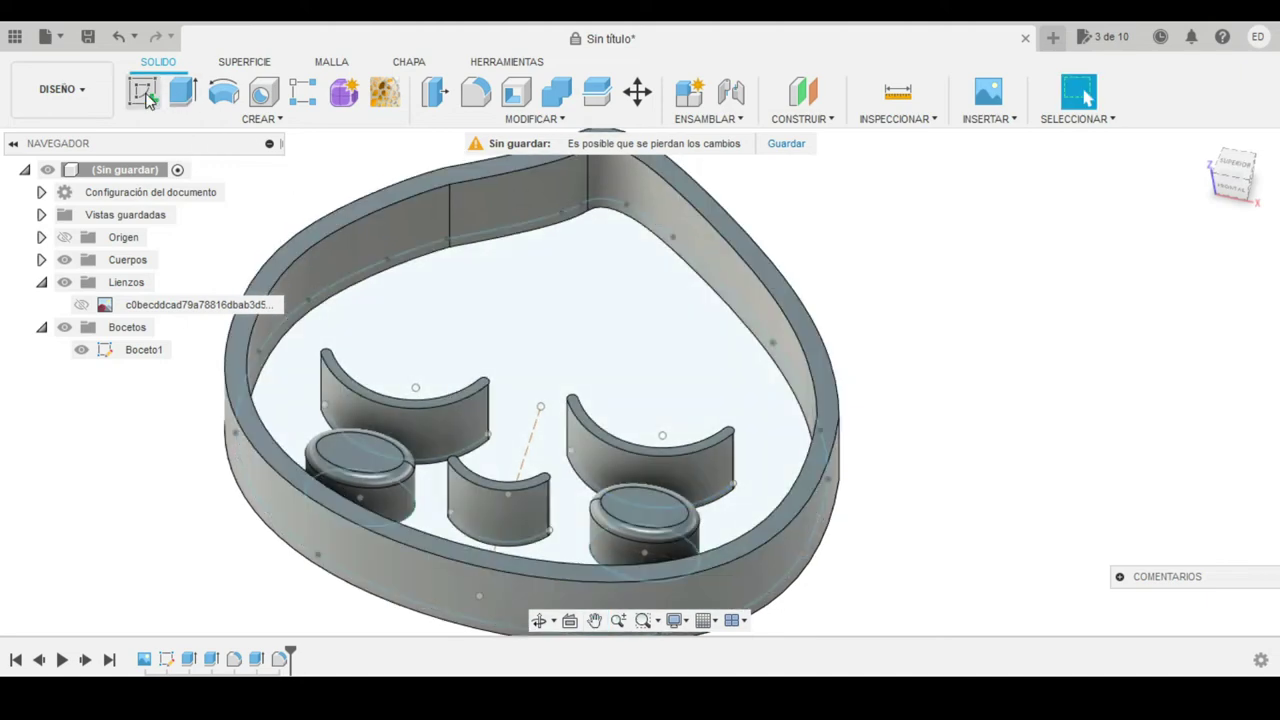
Create sketch Boceto2 on the inner floor plane and extrude its inner rim profile.
left_click(143, 91)
left_click(318, 240)
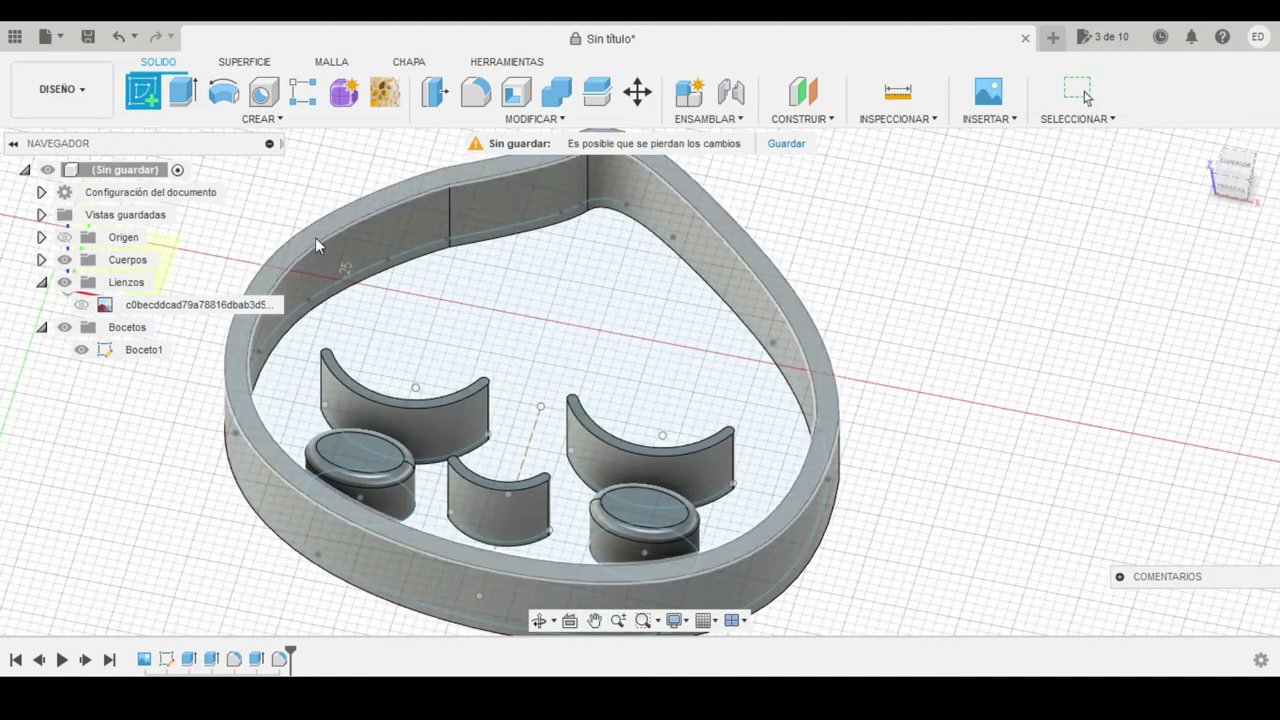
key("Escape")
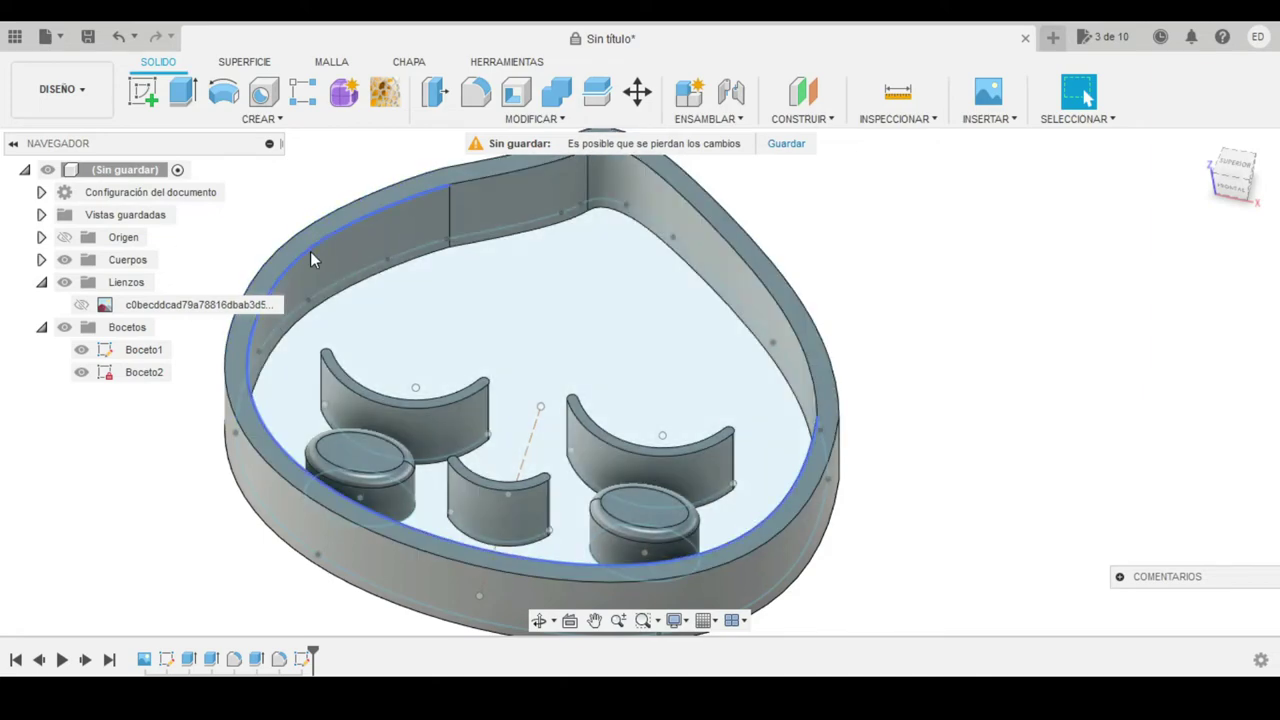
left_click(316, 243)
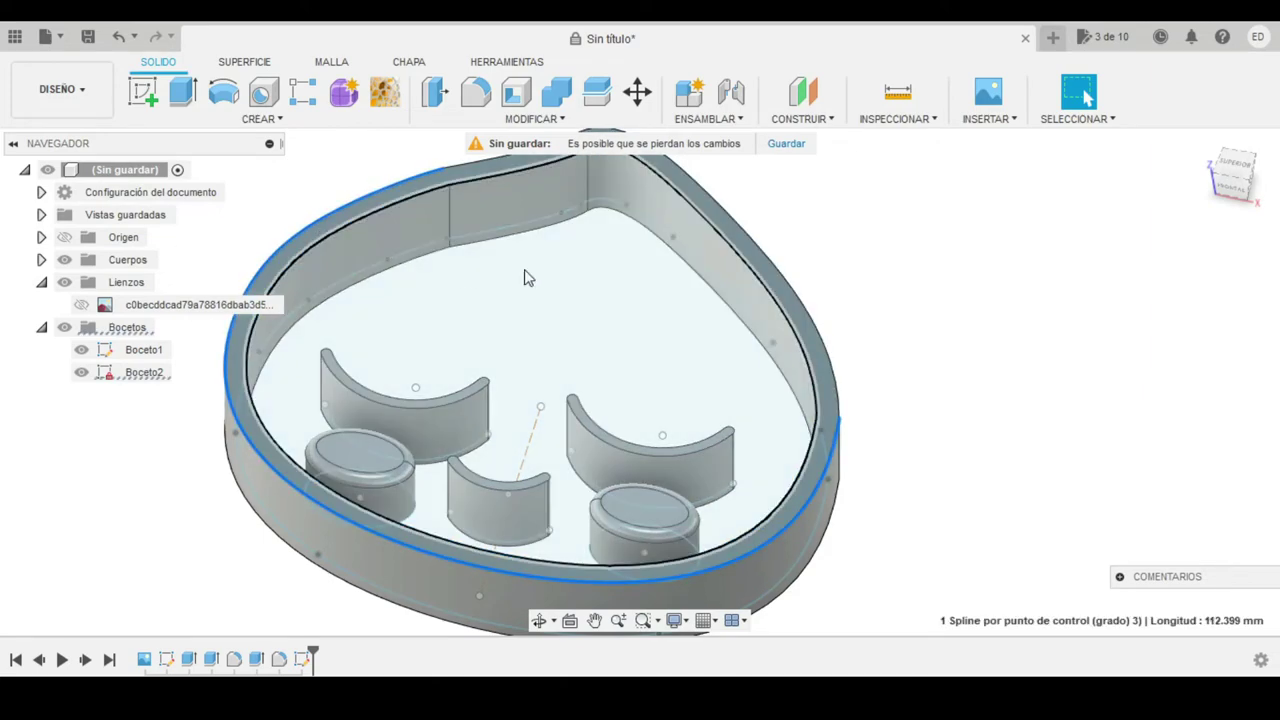
left_click(527, 277)
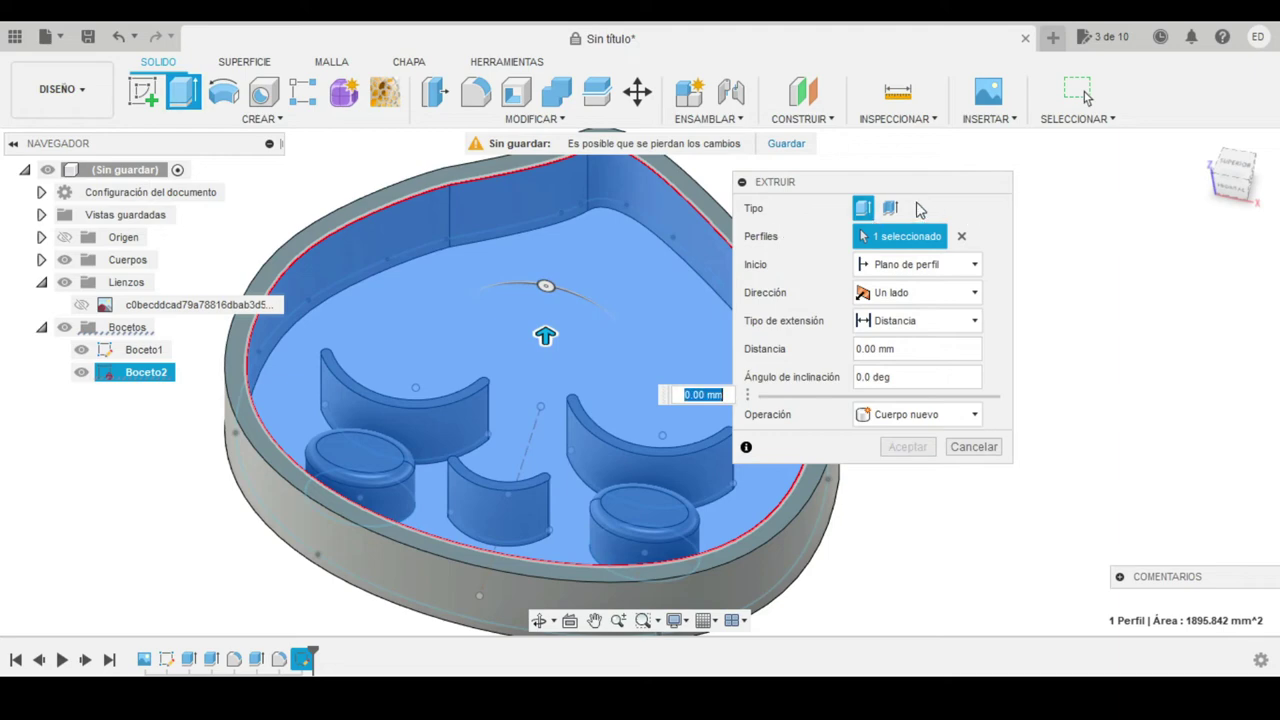
Thin-extrude the wall outline 4 mm on side 2, joining a 1 mm band to the cutter base.
left_click(891, 207)
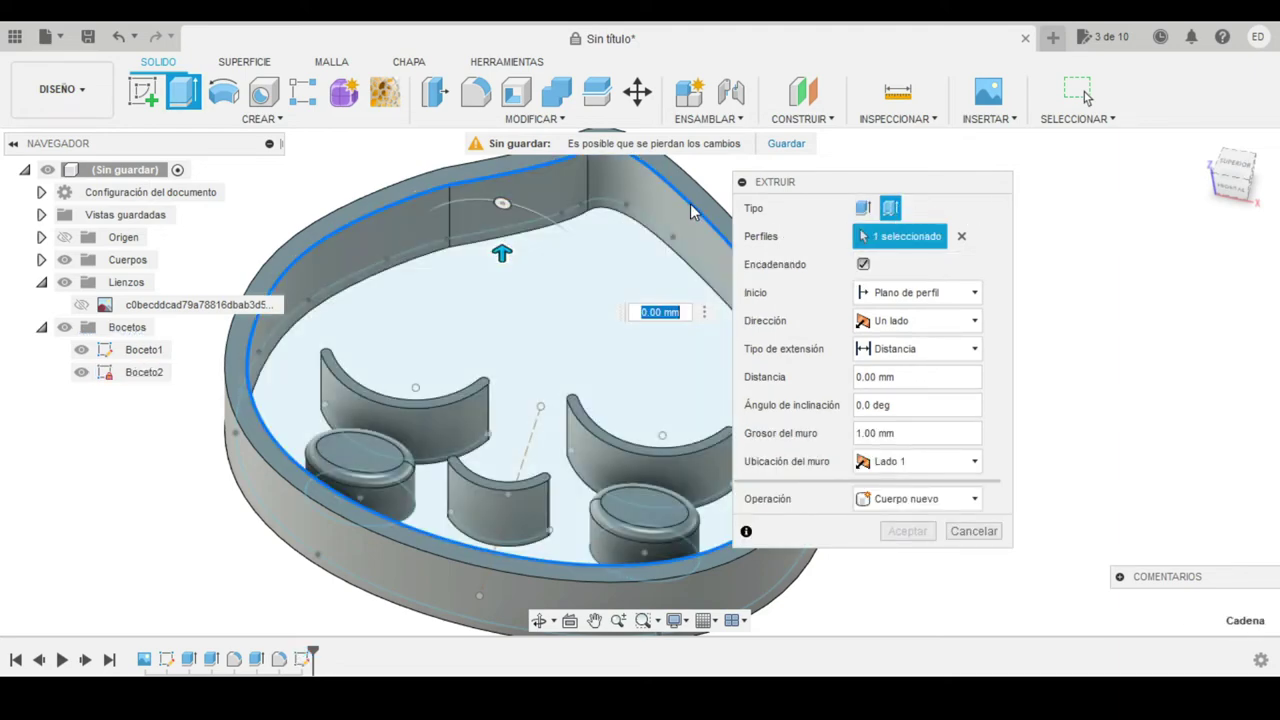
left_click(679, 218)
middle_click_drag(681, 221, 585, 310, "shift")
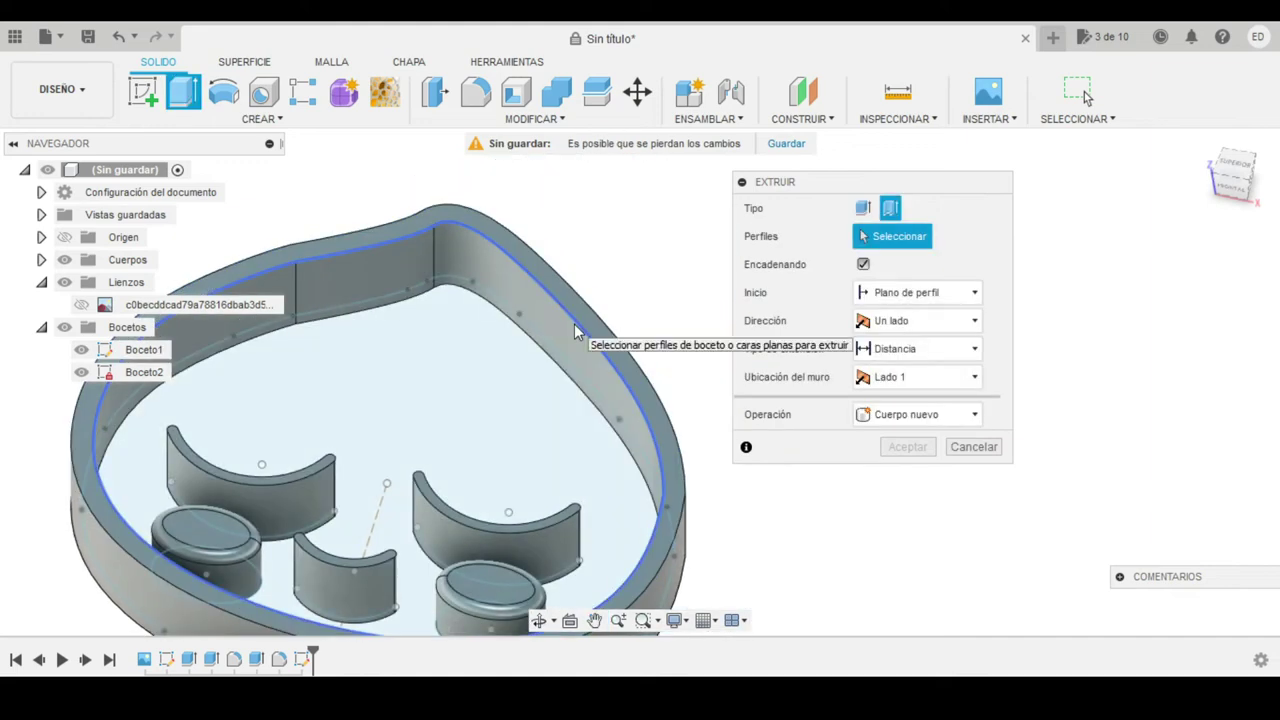
left_click(574, 323)
left_click_drag(360, 337, 357, 305)
left_click(913, 467)
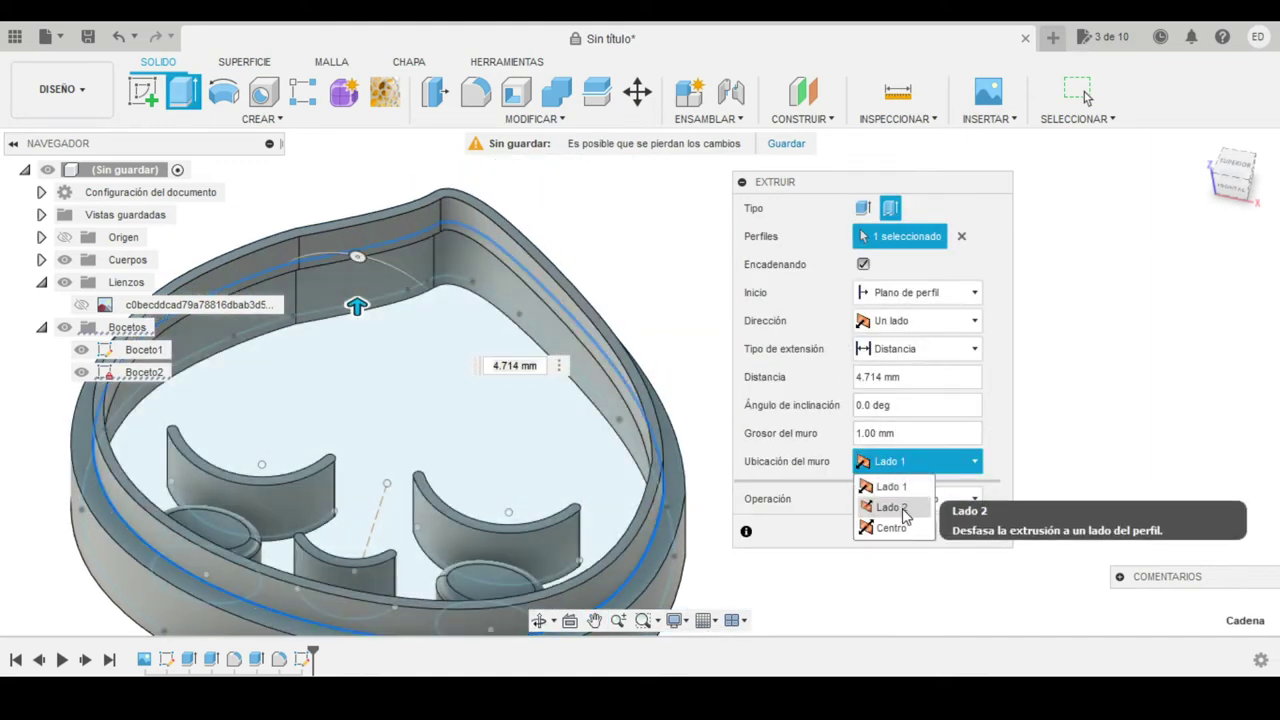
left_click(902, 508)
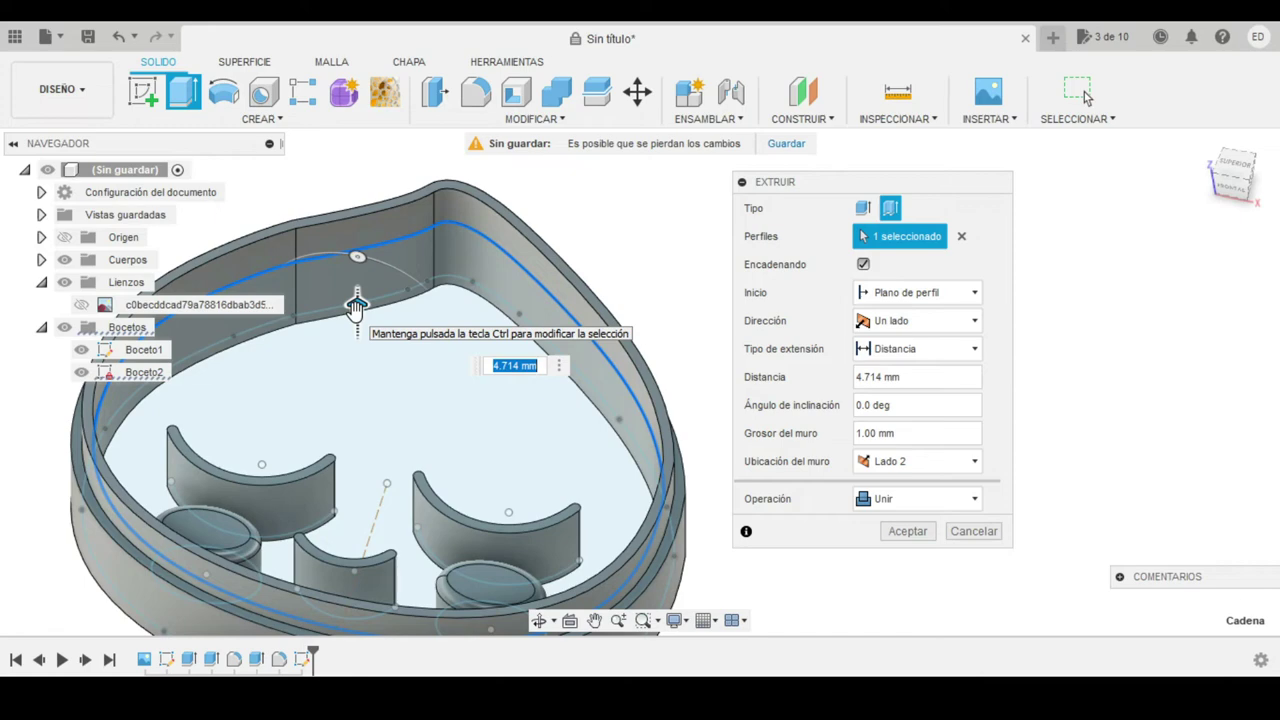
type("4")
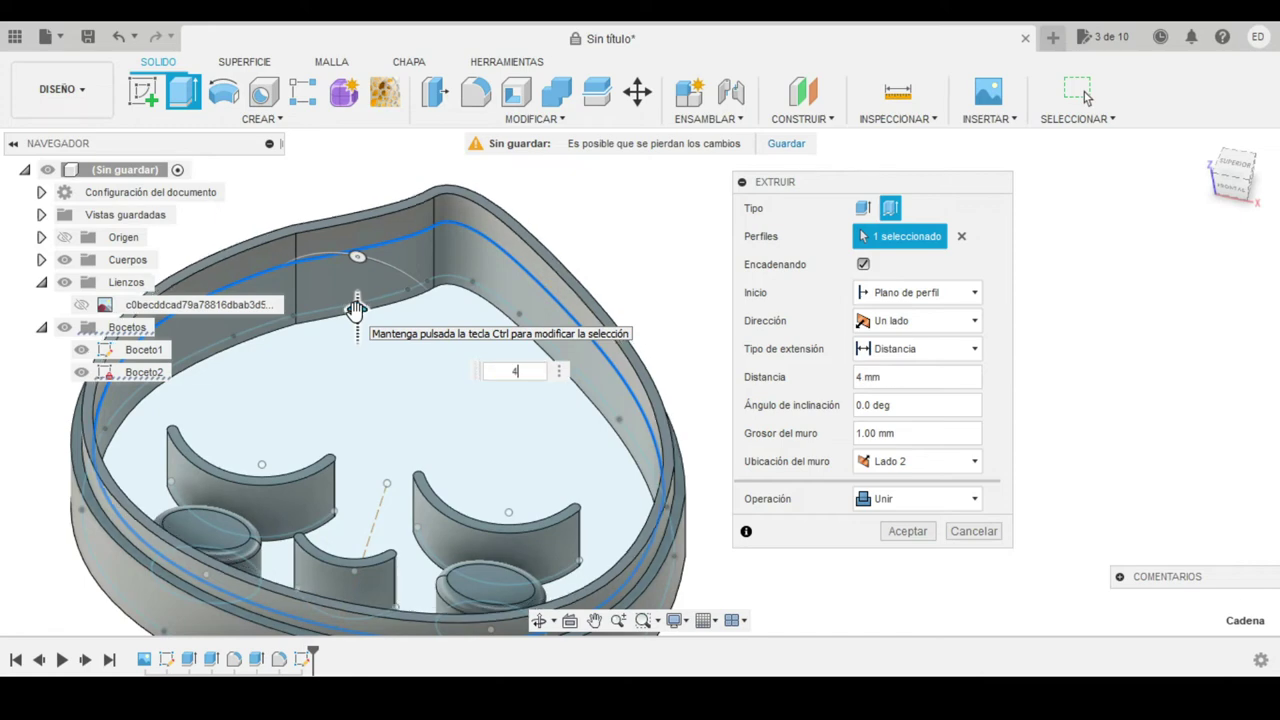
key("Return")
middle_click_drag(357, 305, 592, 477, "shift")
mouse_move(371, 494)
middle_mouse_down("shift")
mouse_move(383, 540)
mouse_move(466, 566)
mouse_move(537, 480)
mouse_move(387, 568)
middle_mouse_up("shift")
left_click(1080, 93)
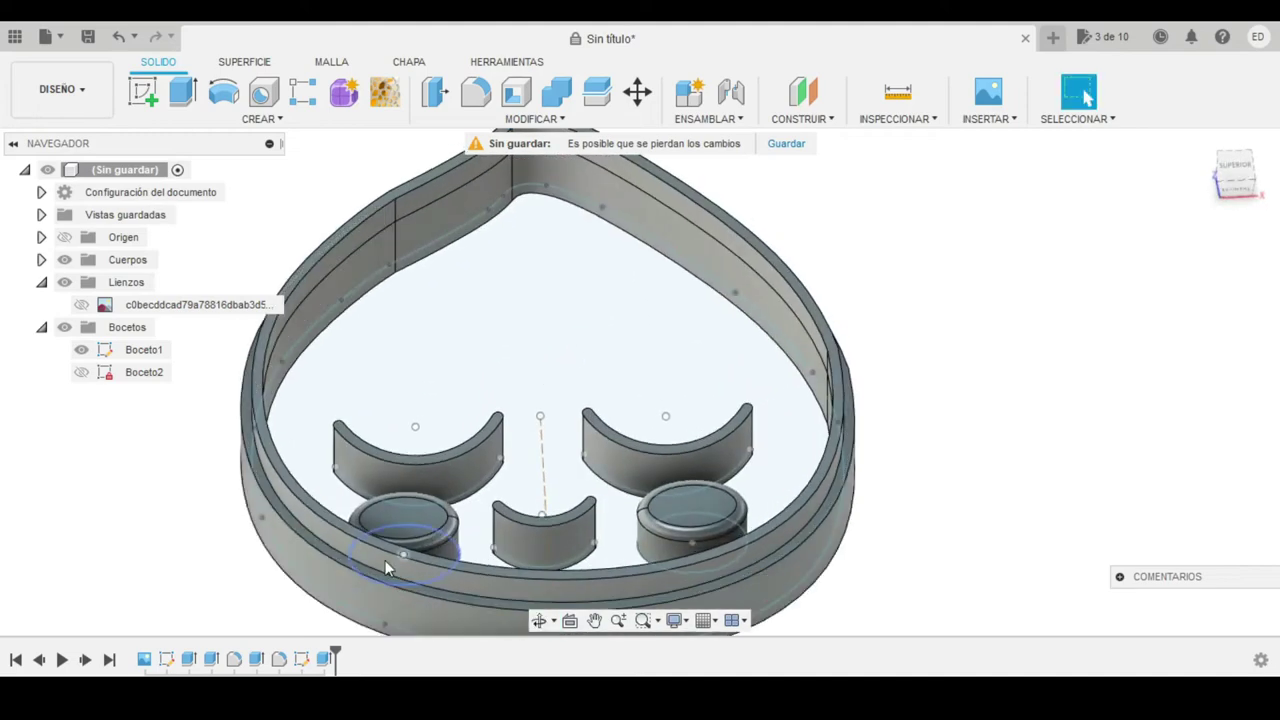
Change the outer wall thickness to 1.5 mm and the base band thickness to 0.6 mm.
double_click(189, 660)
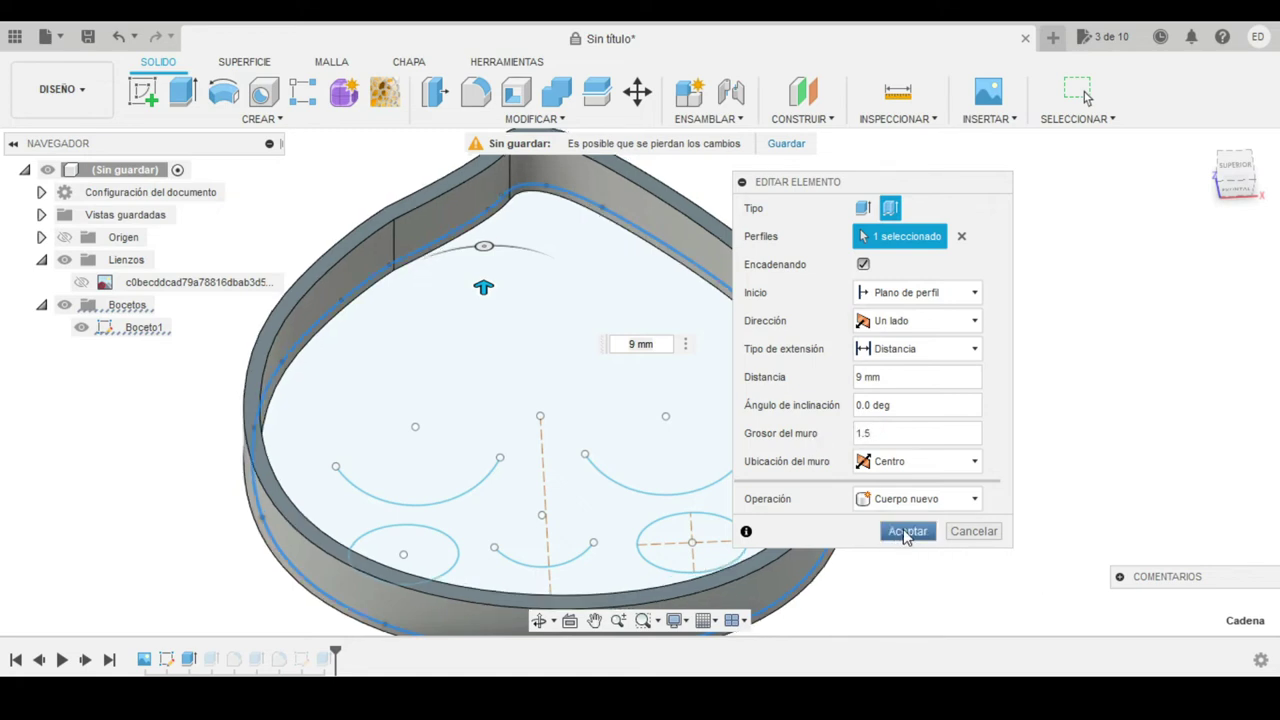
left_click(907, 532)
double_click(324, 660)
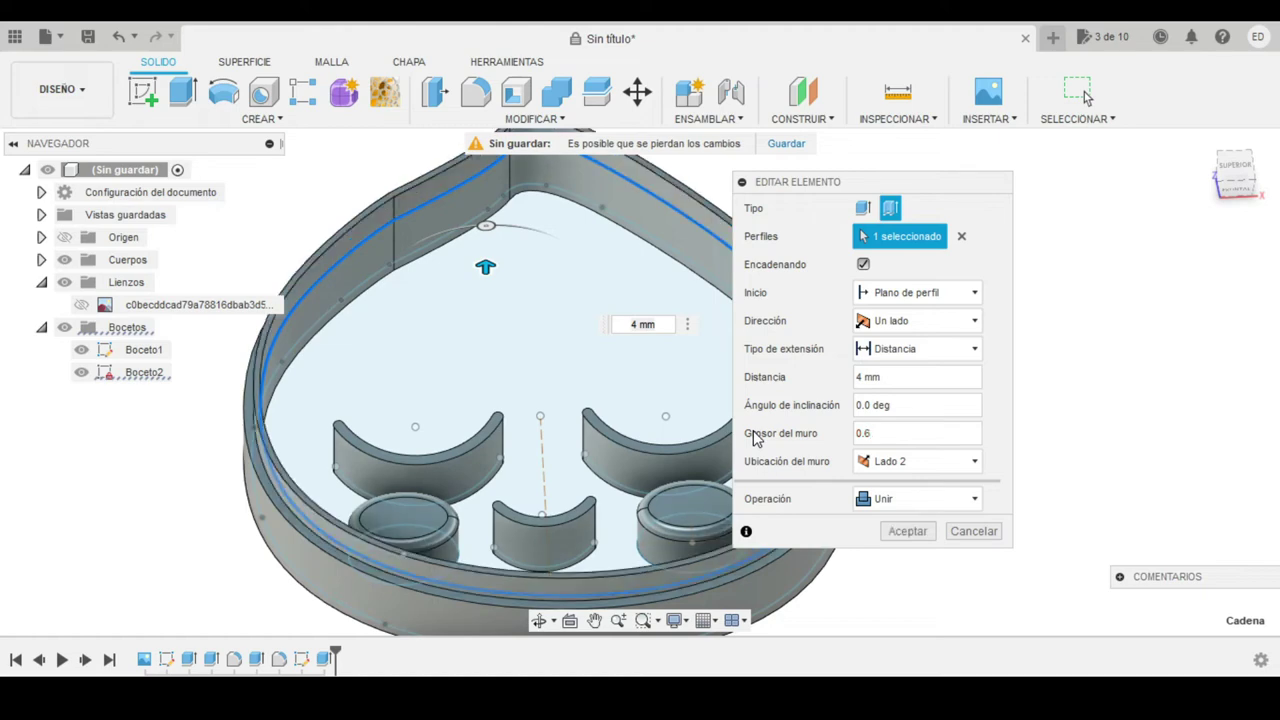
key("Return")
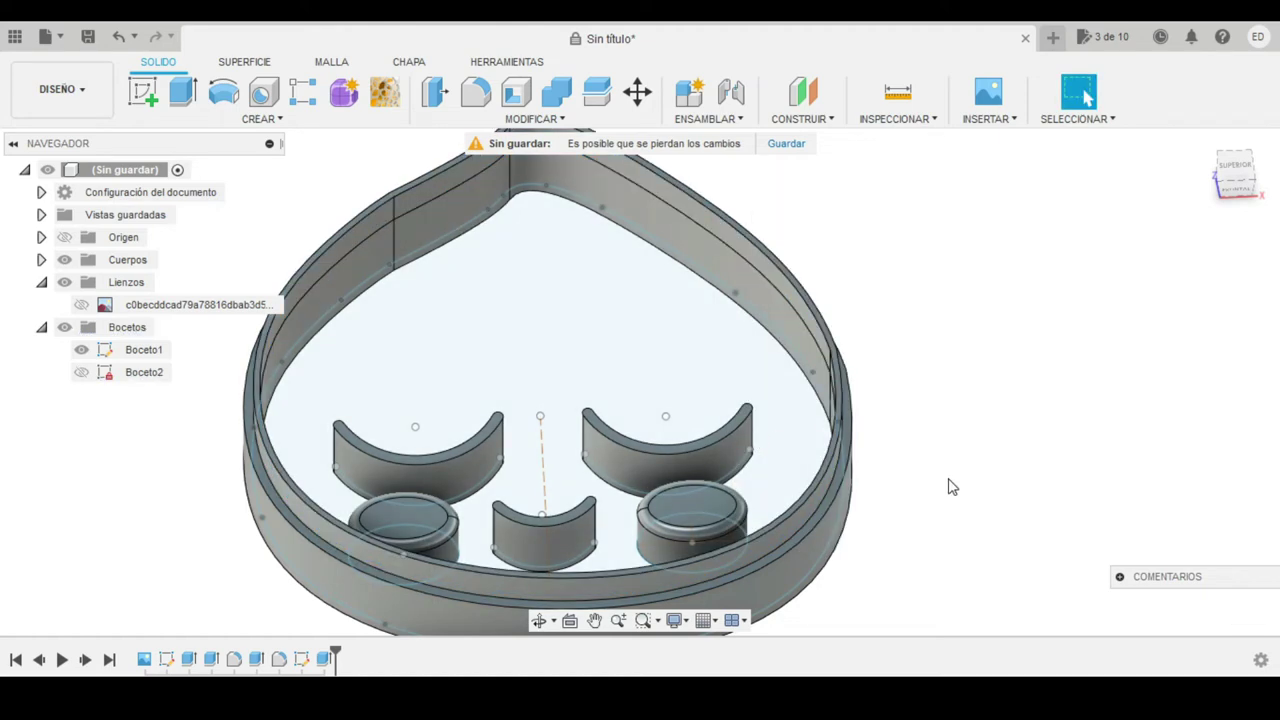
mouse_move(949, 486)
middle_mouse_down("shift")
mouse_move(681, 438)
mouse_move(780, 429)
mouse_move(911, 449)
mouse_move(792, 457)
middle_mouse_up("shift")
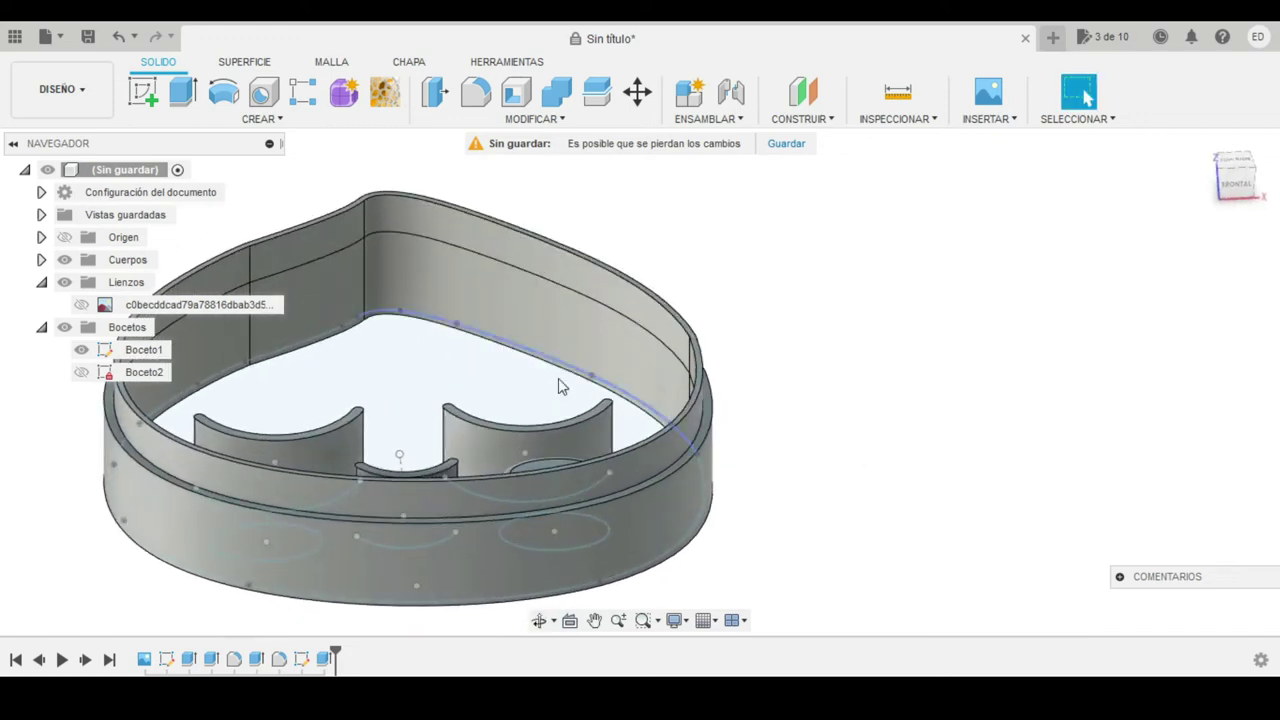
Zoom in on the cutter wall's edge and bring up the MODIFICAR operations with Chaflán.
scroll(720, 425, "up", 3)
scroll(710, 418, "down", 2)
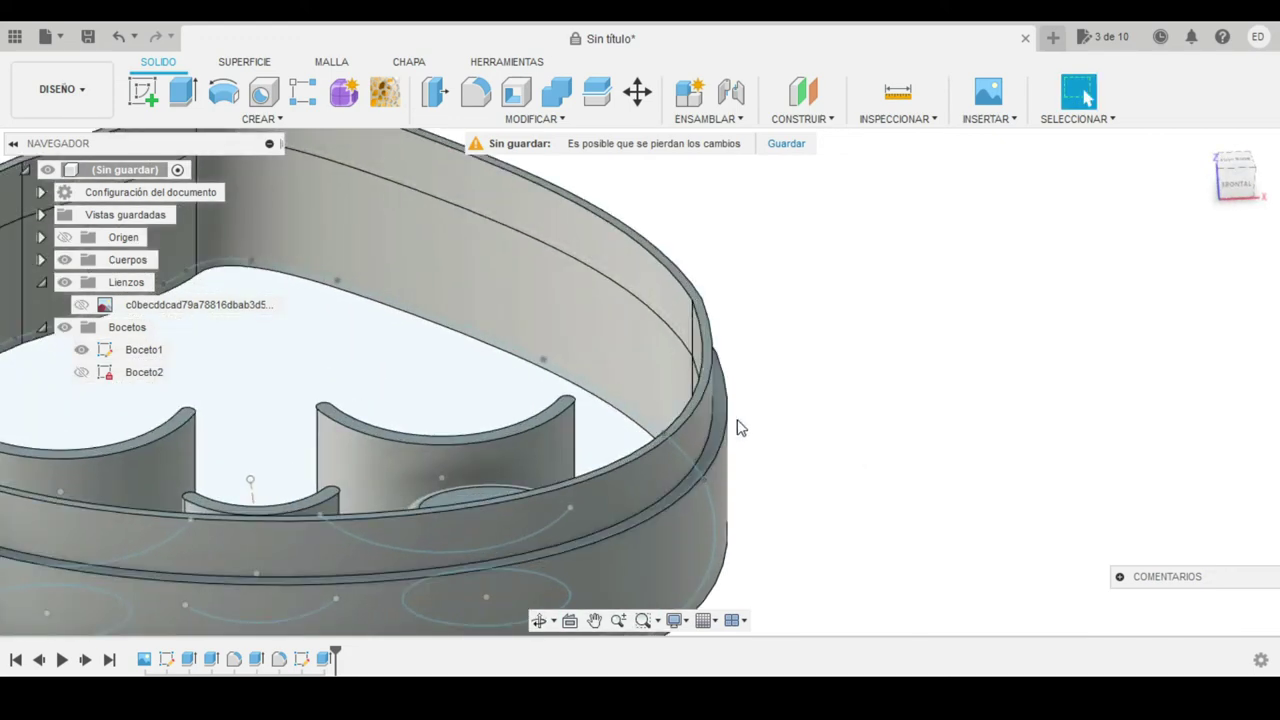
mouse_move(737, 429)
middle_mouse_down("shift")
mouse_move(632, 370)
mouse_move(457, 414)
mouse_move(651, 414)
mouse_move(737, 366)
mouse_move(648, 505)
mouse_move(700, 509)
mouse_move(720, 455)
middle_mouse_up("shift")
scroll(760, 440, "up", 5)
scroll(781, 440, "down", 3)
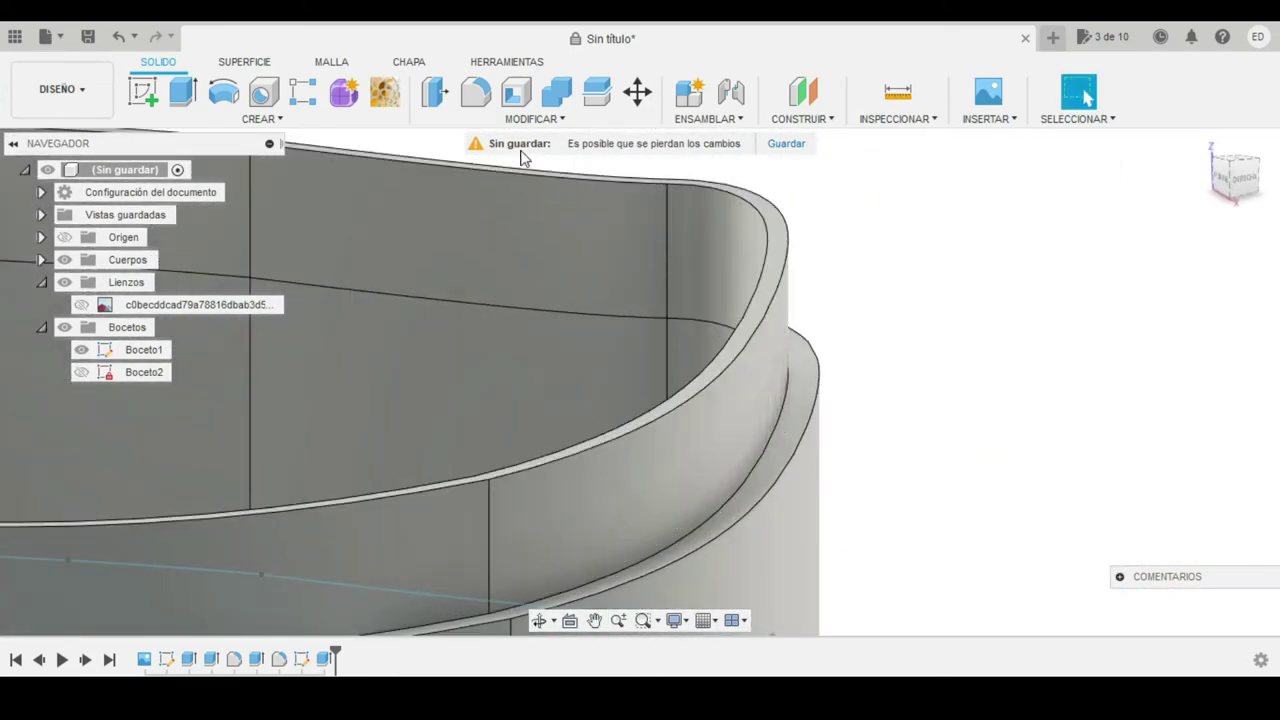
left_click(520, 121)
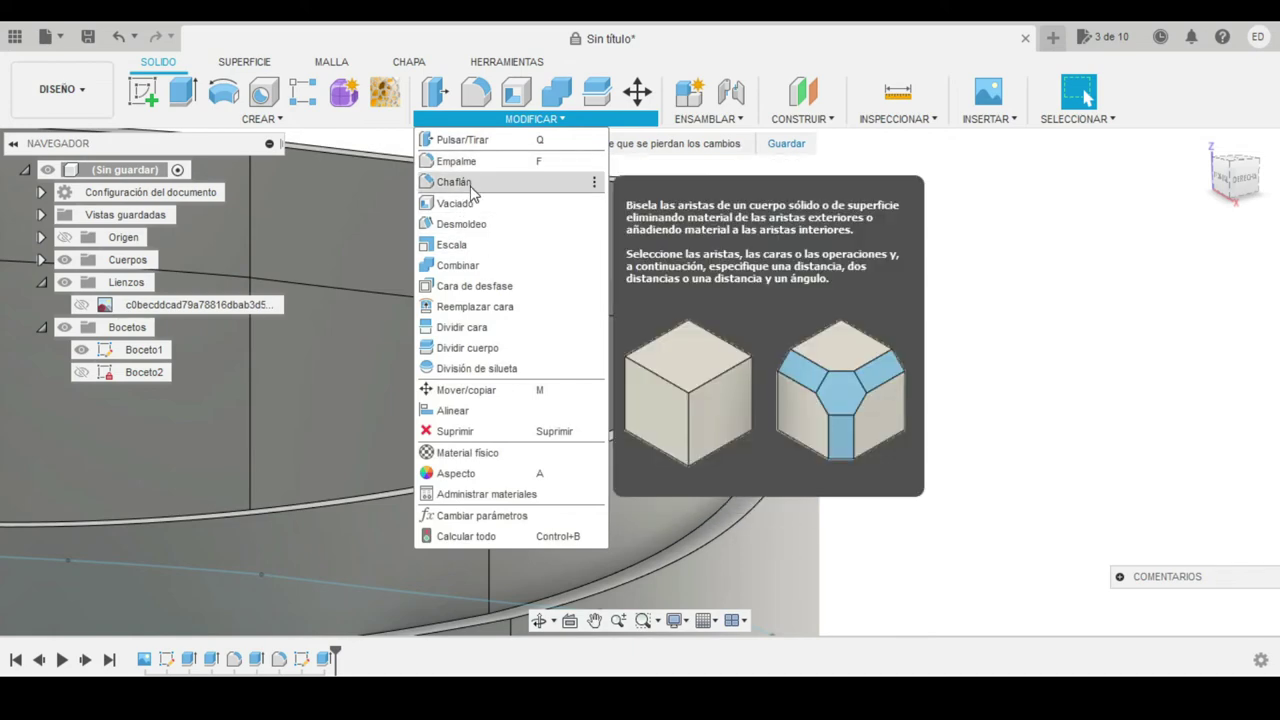
Chamfer three top edges of the cutter wall at a 0.316 mm equal distance, unapplied.
left_click(453, 182)
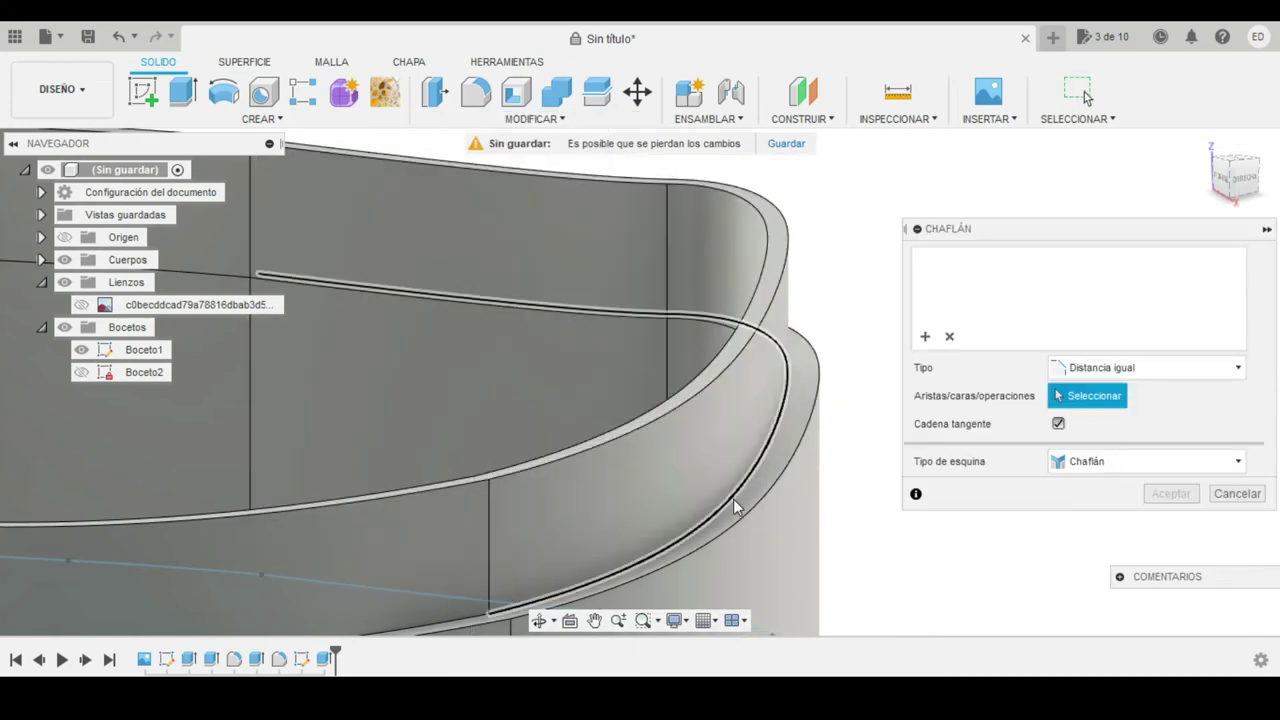
left_click(735, 490)
scroll(360, 479, "down", 2)
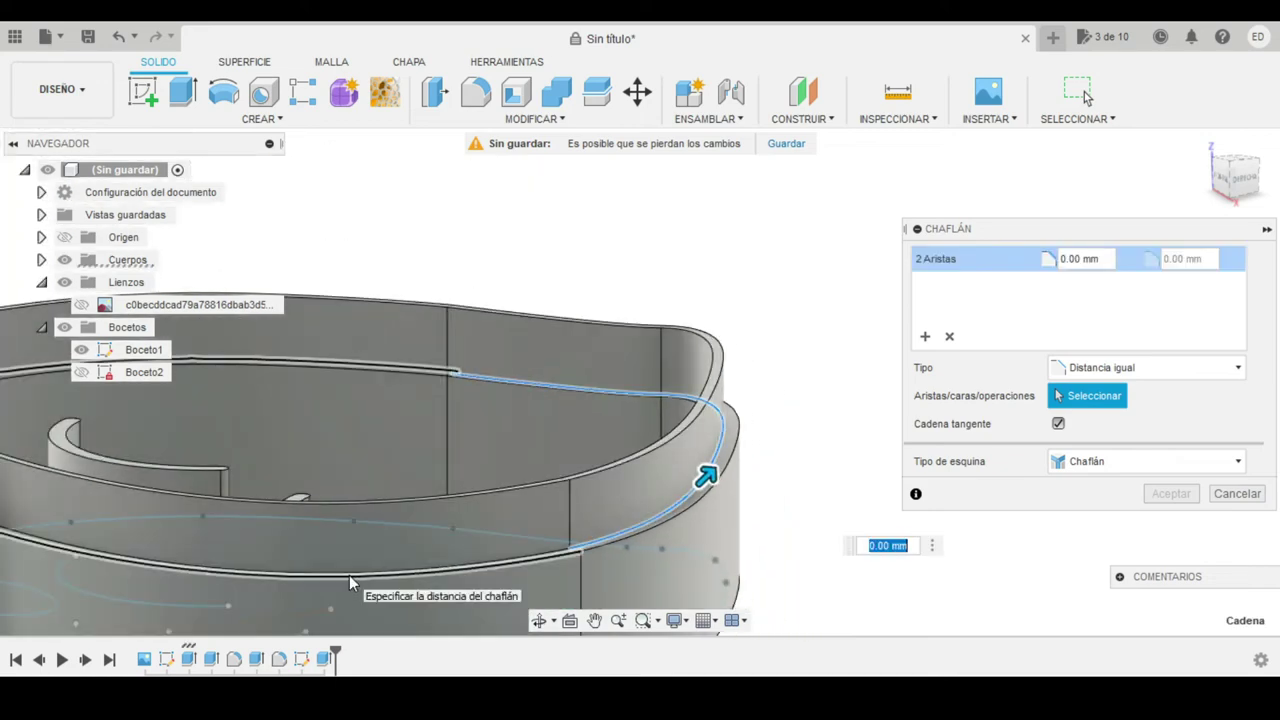
left_click(349, 575)
left_click(361, 573)
mouse_move(455, 554)
middle_mouse_down("shift")
mouse_move(403, 547)
mouse_move(549, 495)
mouse_move(725, 490)
middle_mouse_up("shift")
left_click(549, 495)
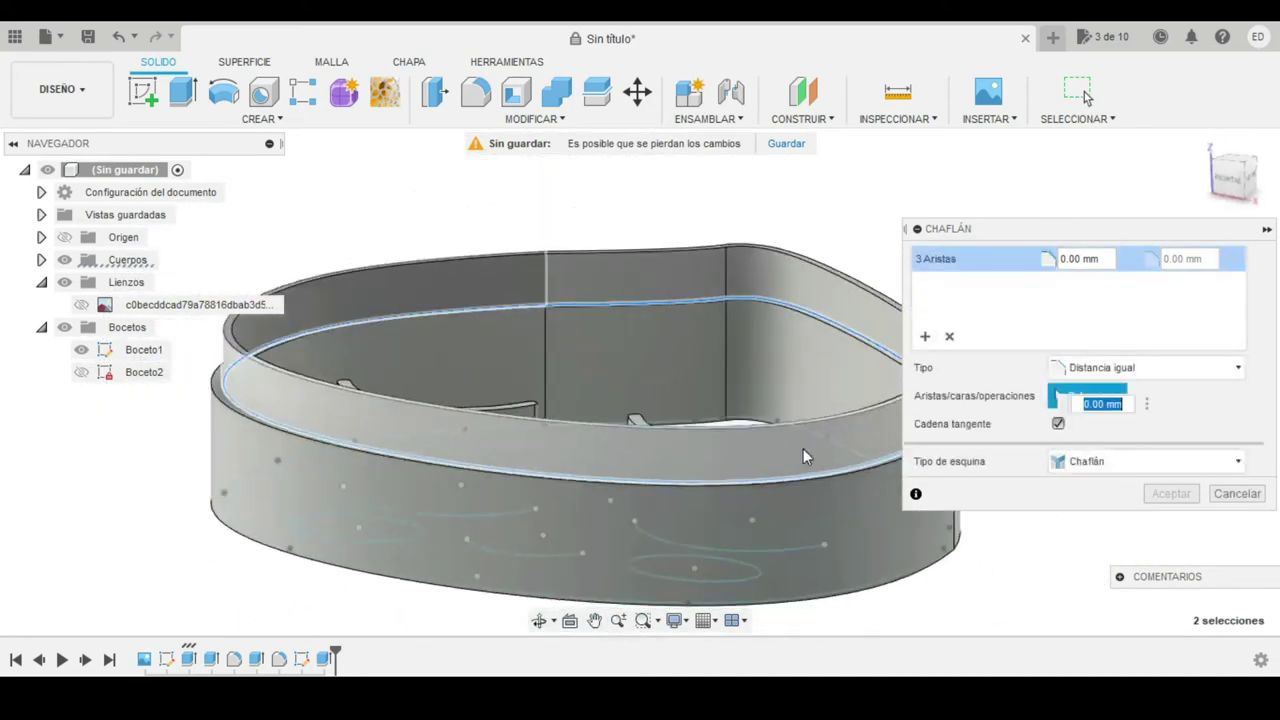
mouse_move(803, 448)
middle_mouse_down("shift")
mouse_move(514, 450)
mouse_move(535, 267)
middle_mouse_up("shift")
scroll(514, 450, "up", 3)
scroll(582, 453, "up", 3)
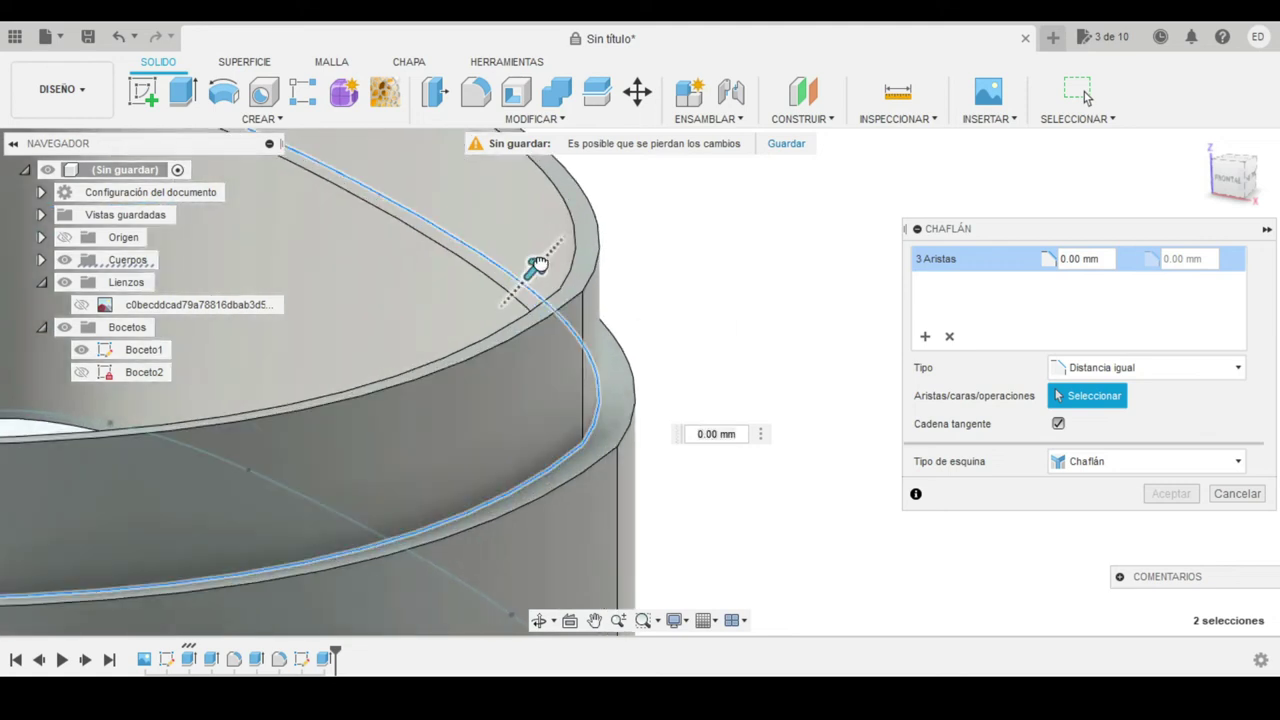
mouse_move(538, 264)
left_mouse_down()
mouse_move(558, 255)
mouse_move(534, 249)
mouse_move(566, 240)
mouse_move(541, 262)
left_mouse_up()
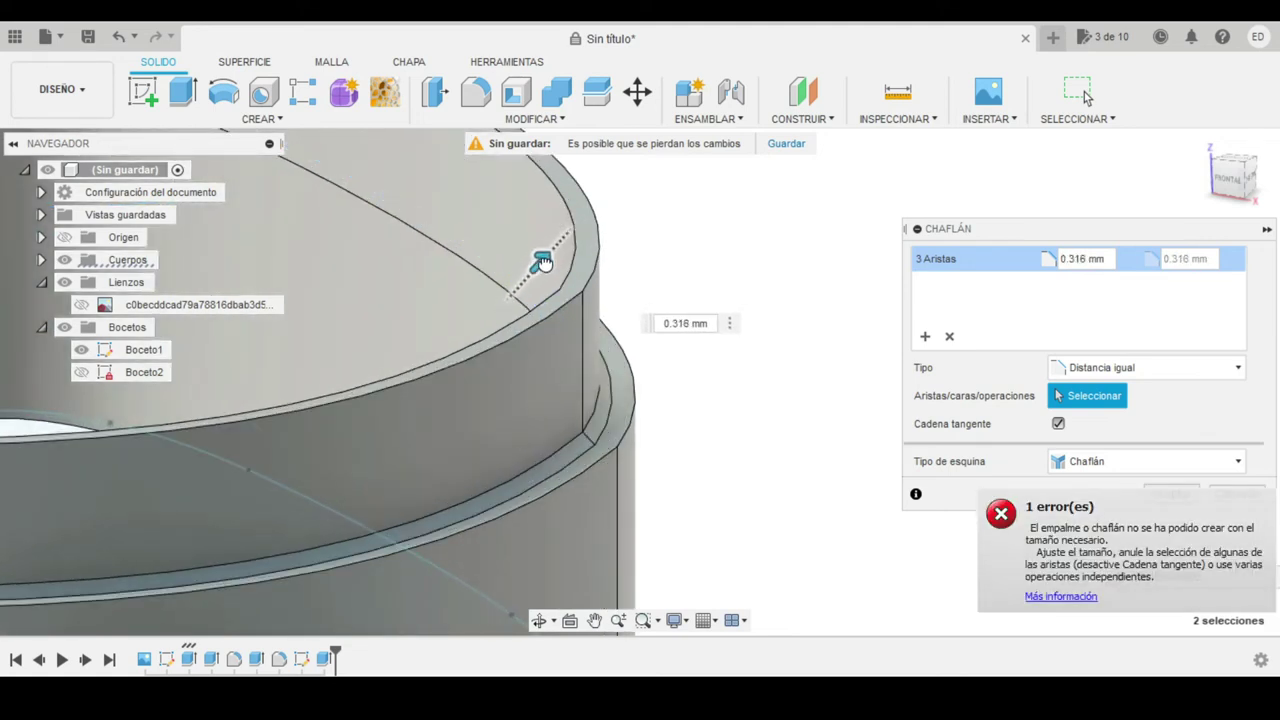
left_click(1130, 367)
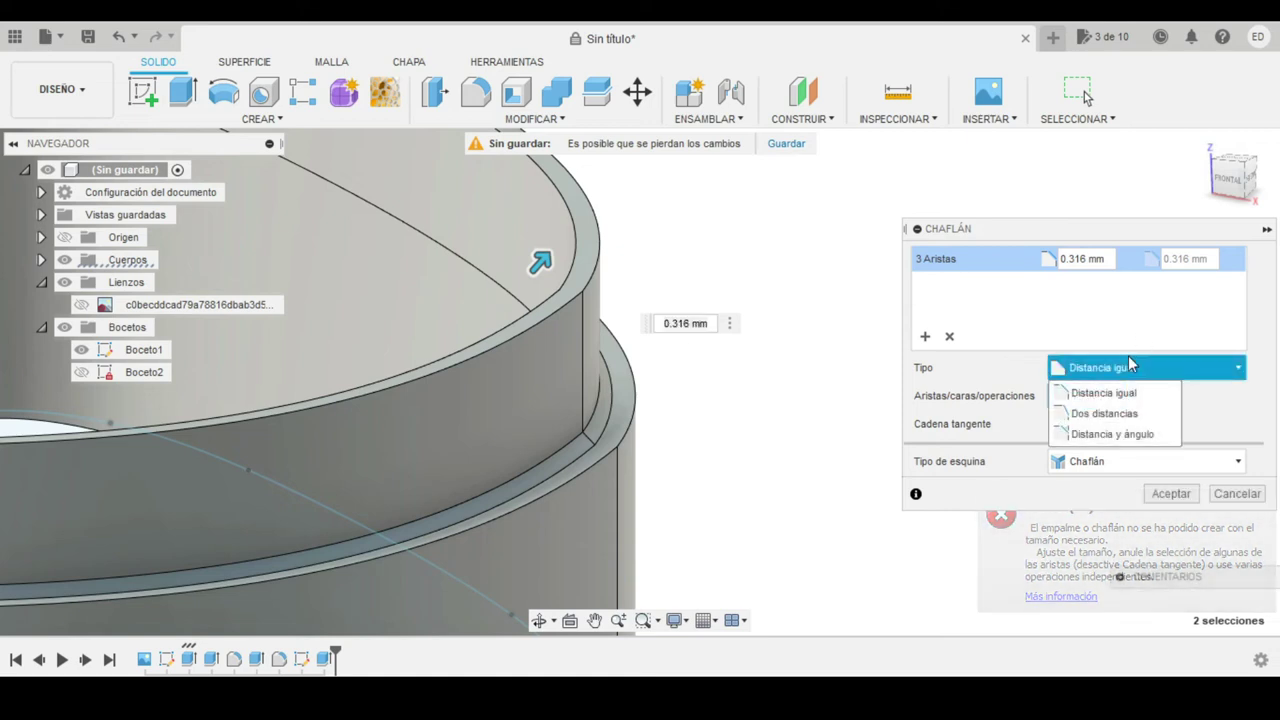
Switch the chamfer to Dos distancias with distances of 0.9 mm and 4 mm.
left_click(1098, 414)
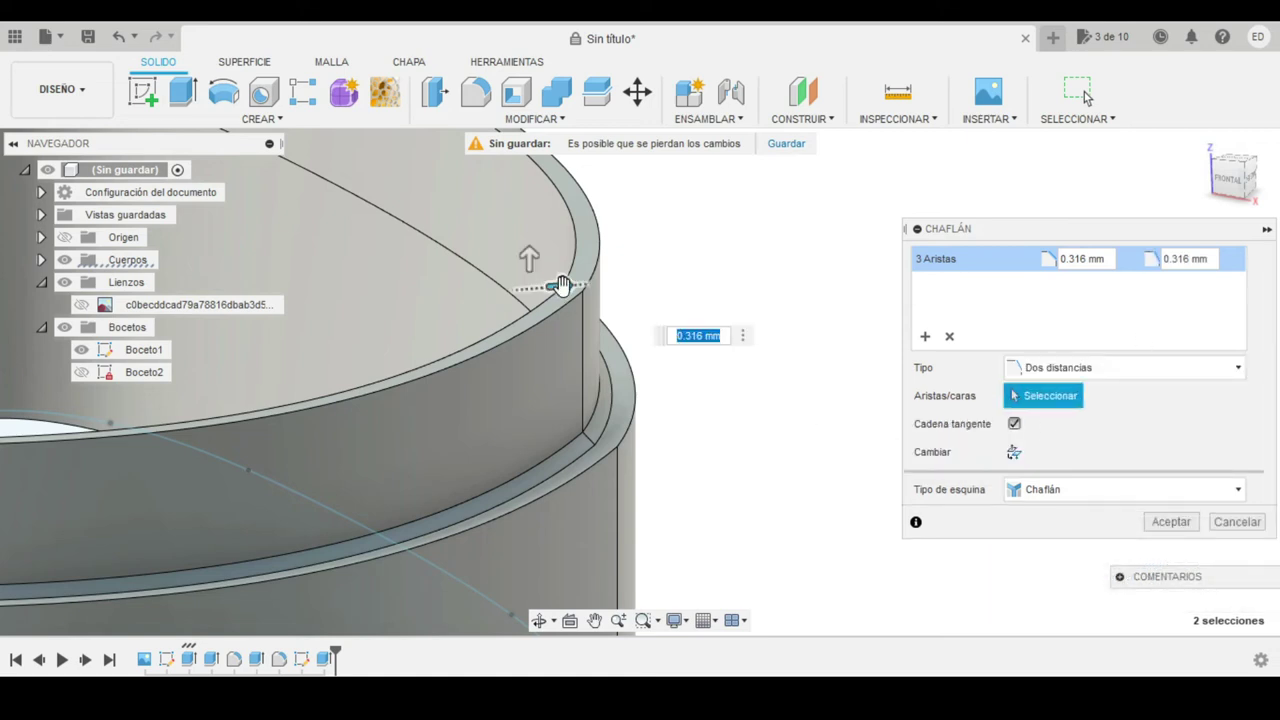
mouse_move(562, 285)
left_mouse_down()
mouse_move(579, 291)
mouse_move(526, 251)
mouse_move(482, 124)
left_mouse_up()
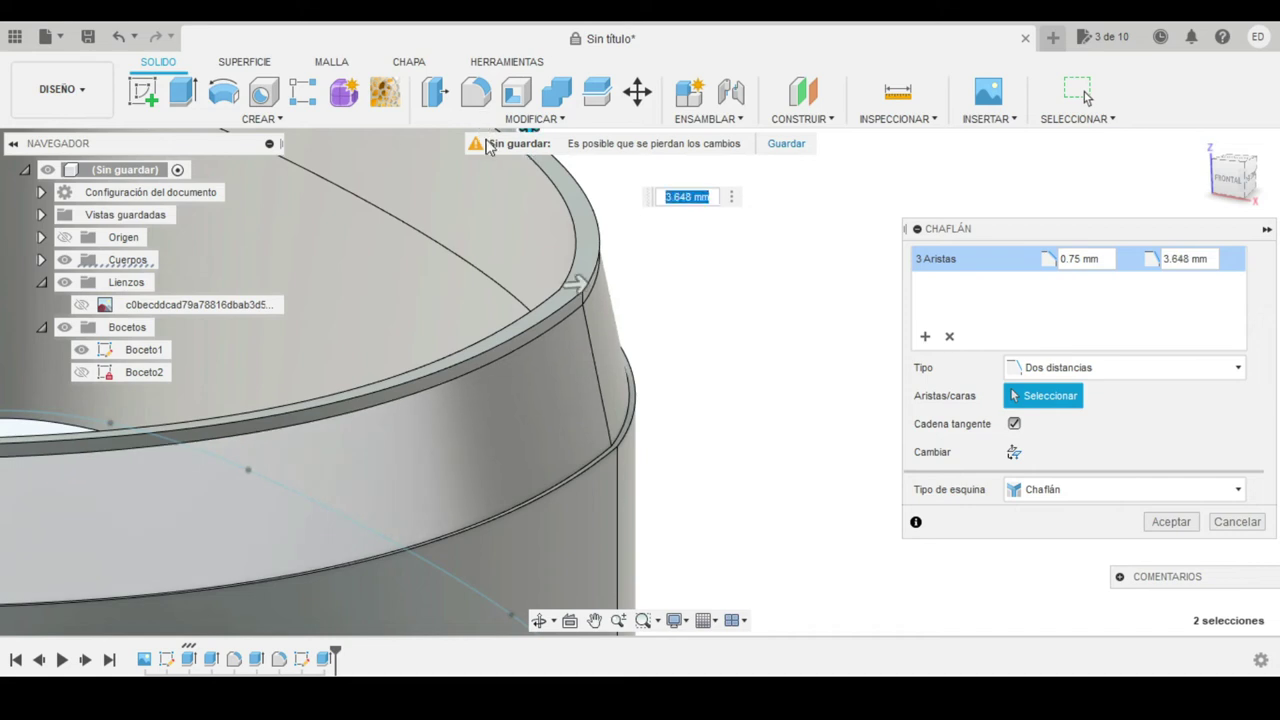
middle_click_drag(450, 260, 452, 350)
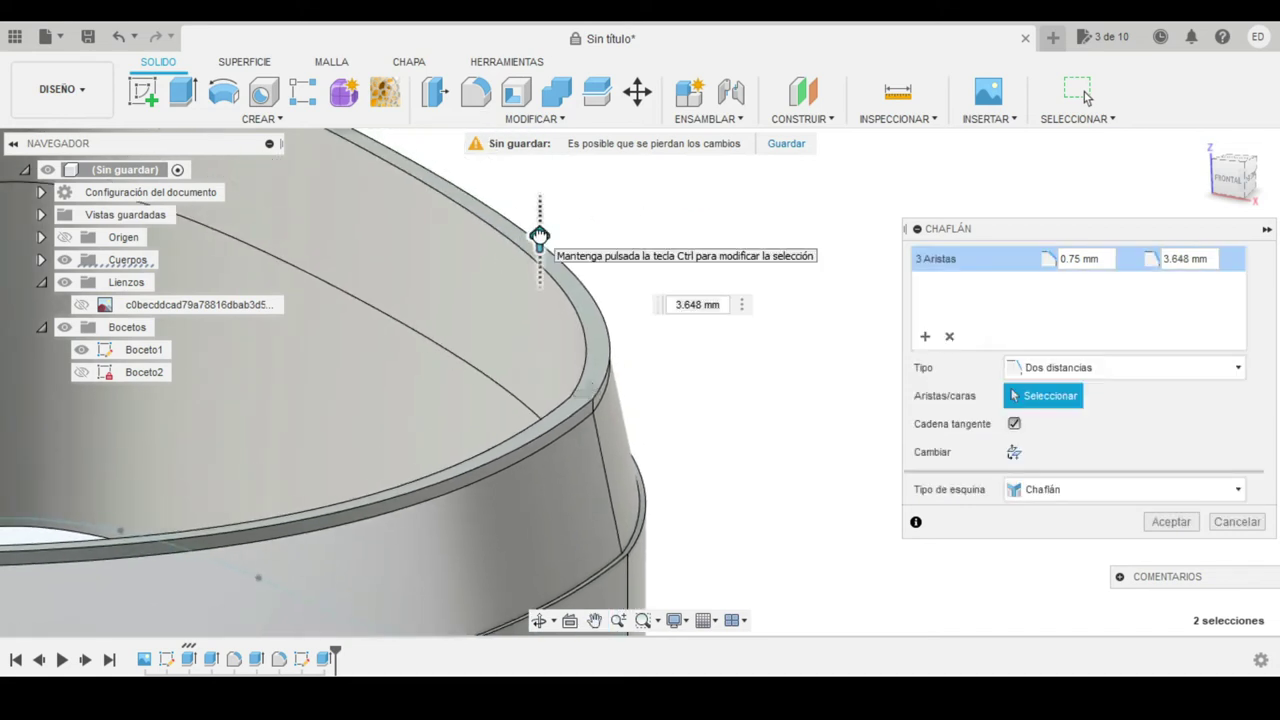
left_click_drag(540, 231, 539, 222)
type("4")
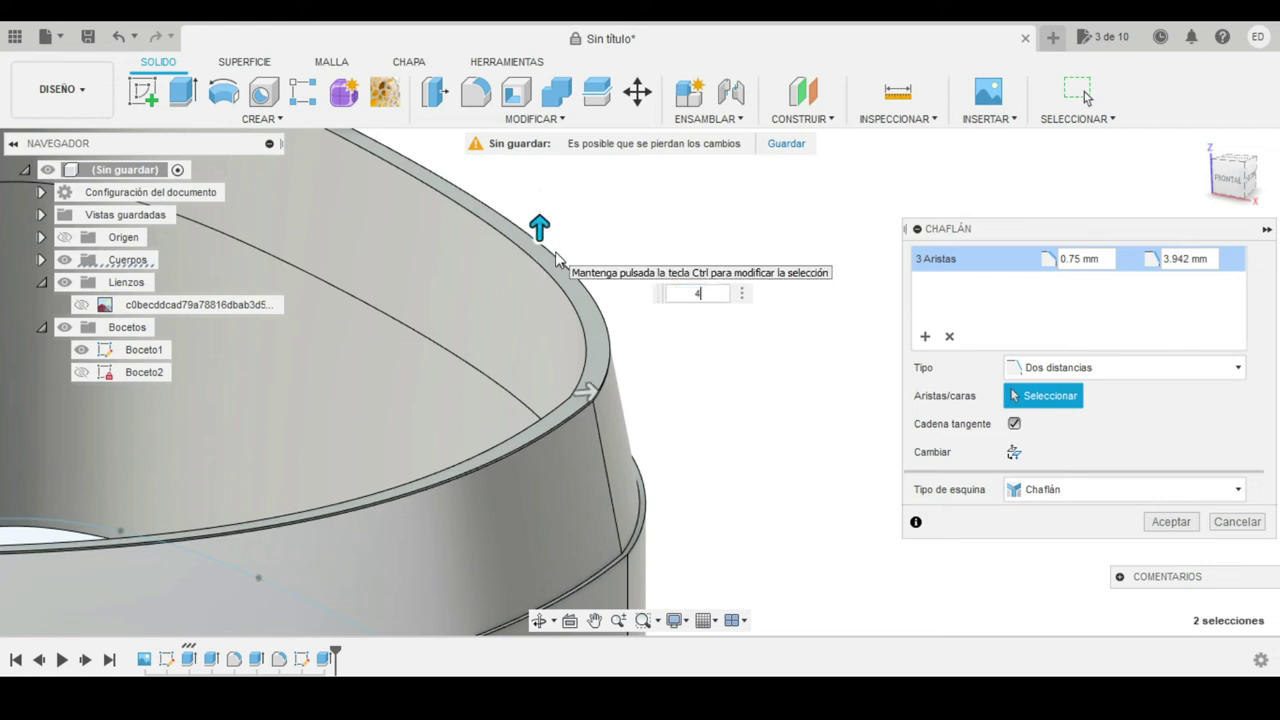
left_click(592, 390)
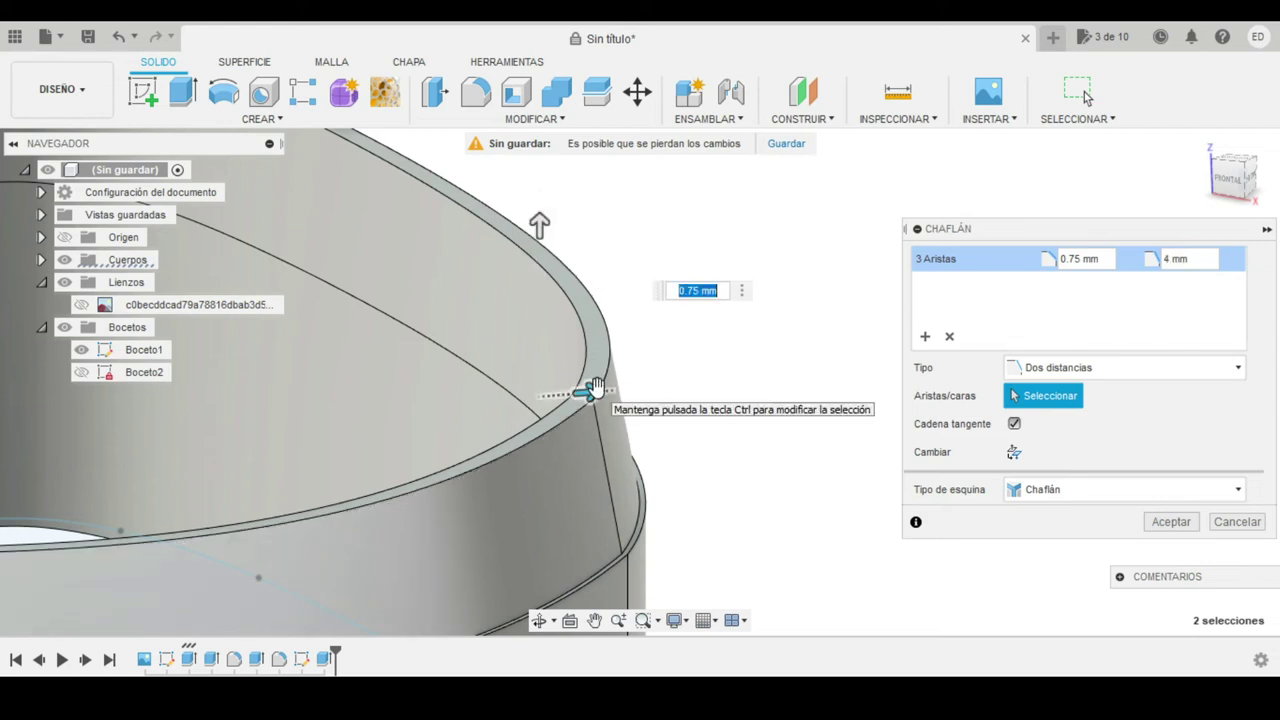
left_click_drag(593, 388, 596, 390)
type("8")
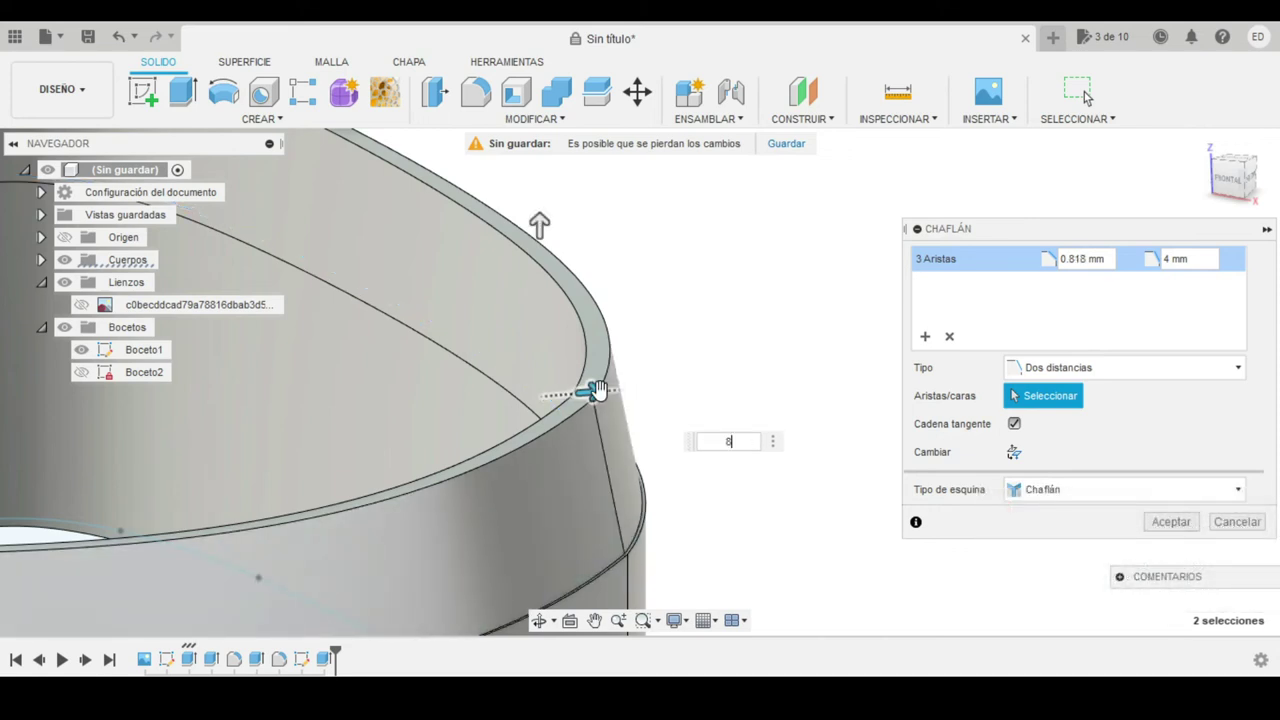
key("Return")
type("0.8")
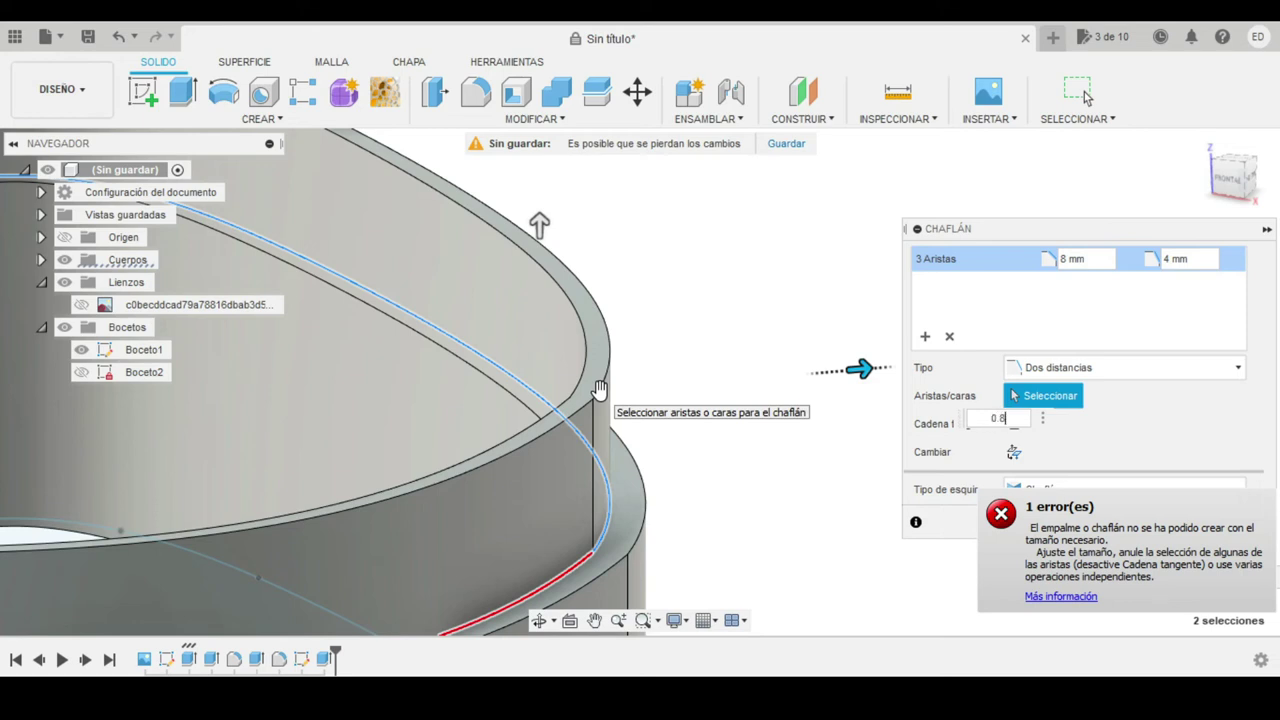
key("Return")
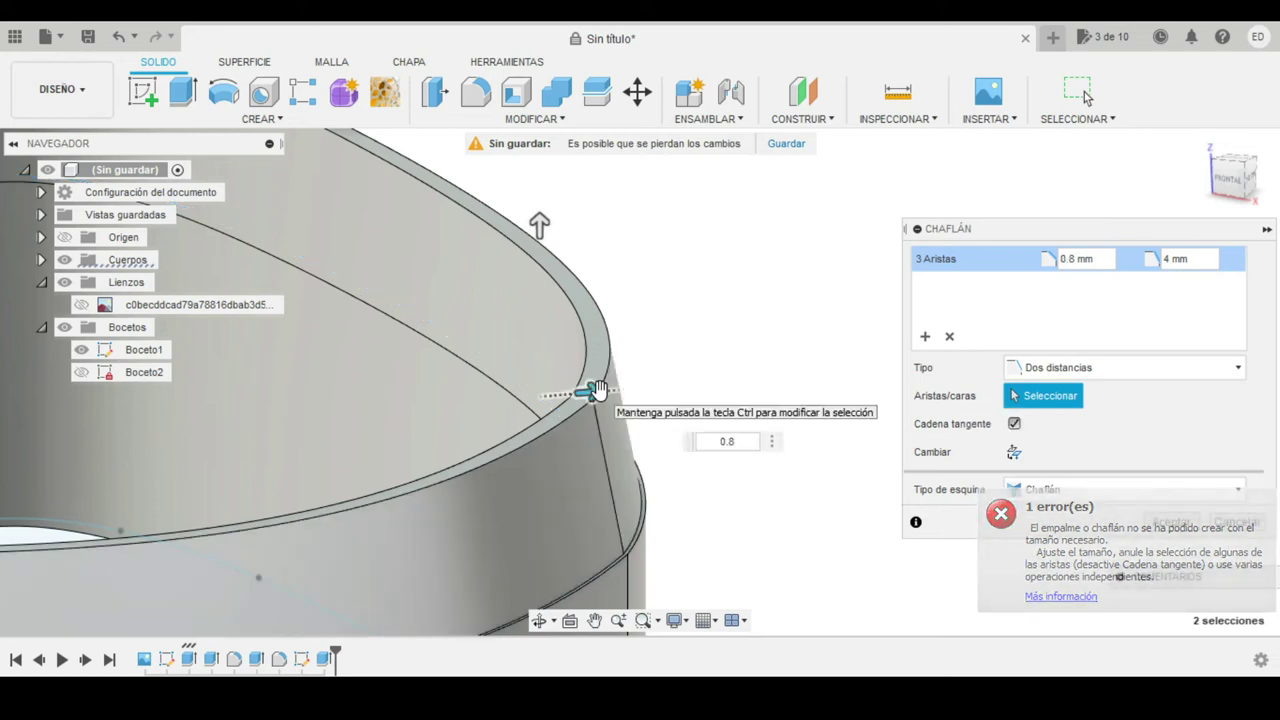
type("5")
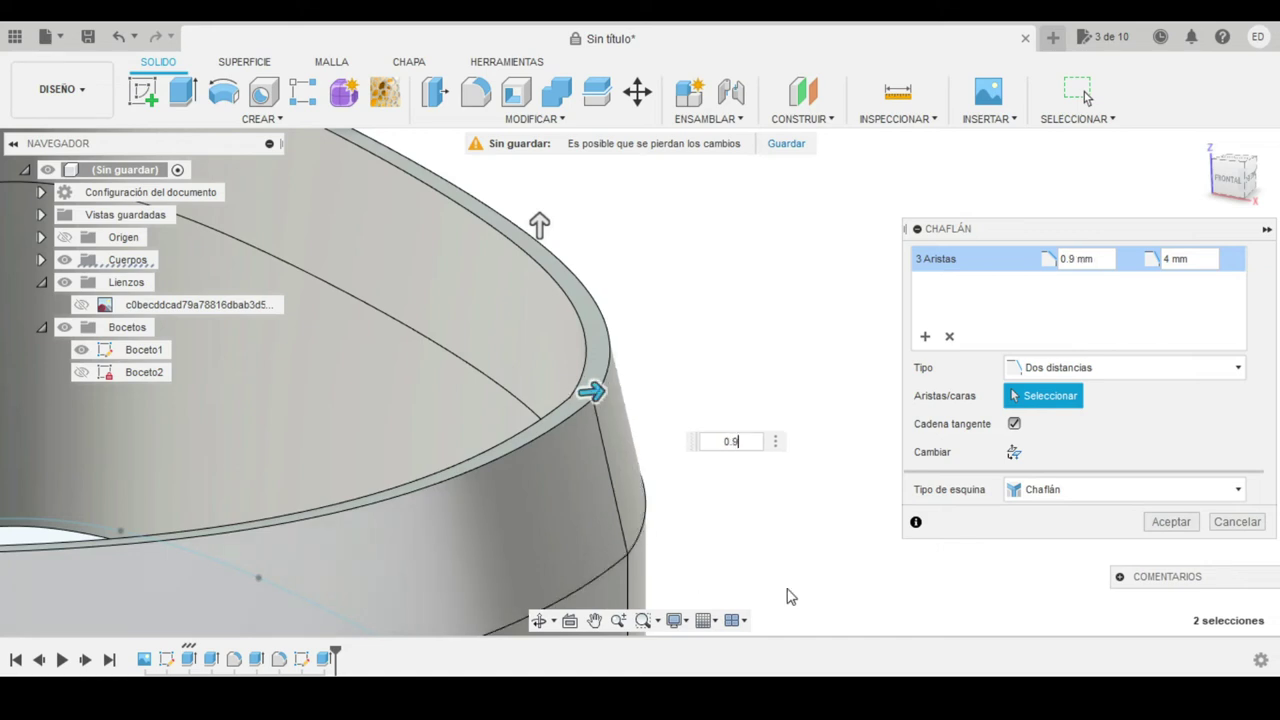
Apply the two-distance rim chamfer and view the whole tapered cutter from above.
left_click(1157, 527)
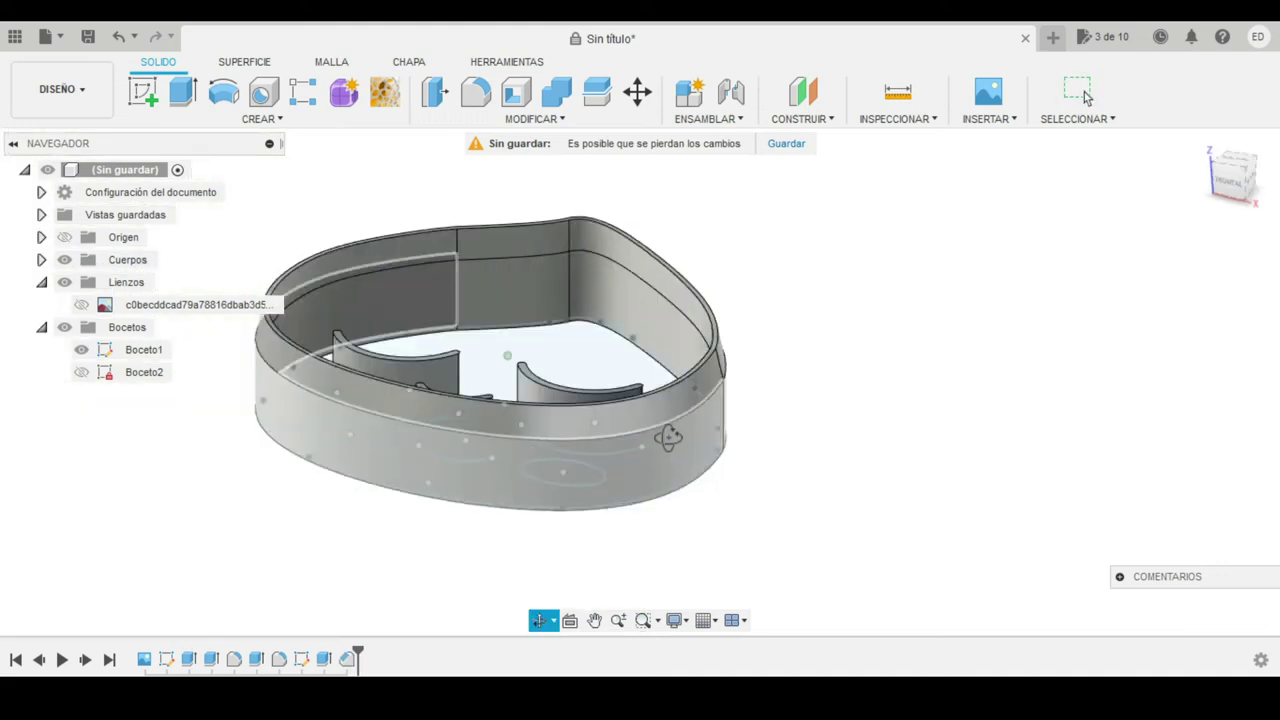
mouse_move(1157, 527)
middle_mouse_down("shift")
mouse_move(1087, 97)
mouse_move(637, 255)
middle_mouse_up("shift")
scroll(637, 252, "up", 5)
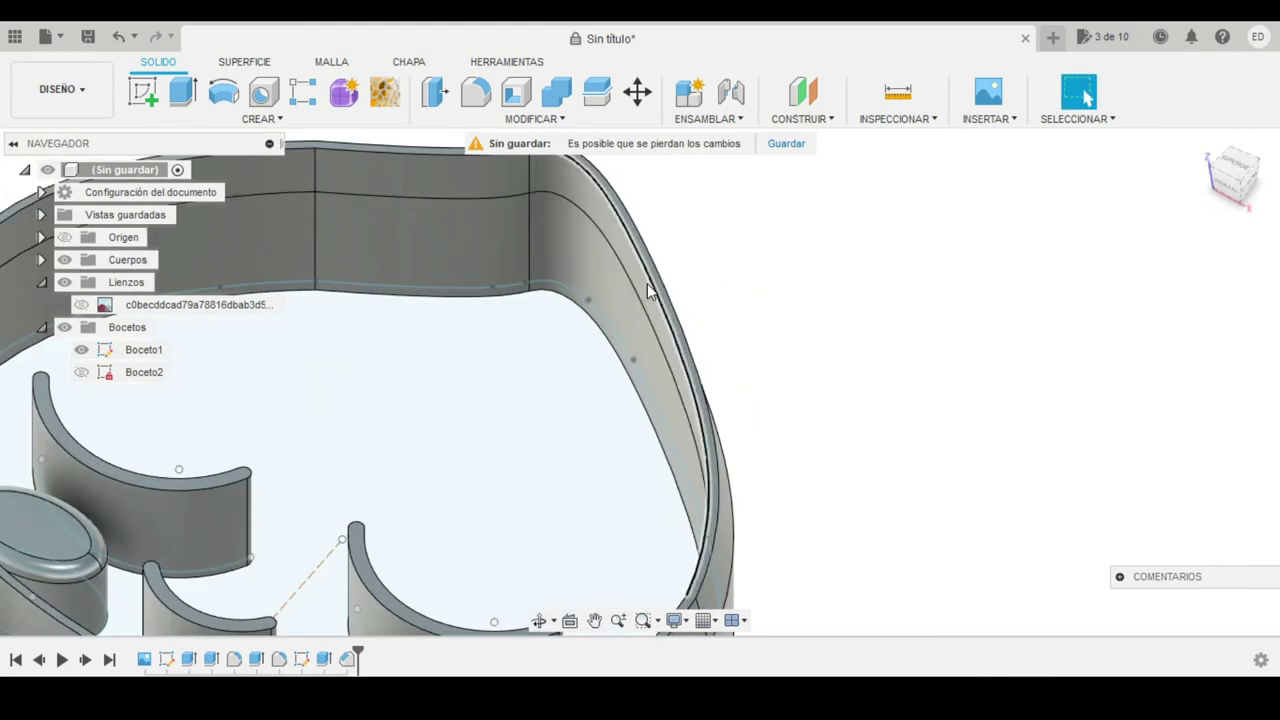
scroll(96, 404, "down", 1)
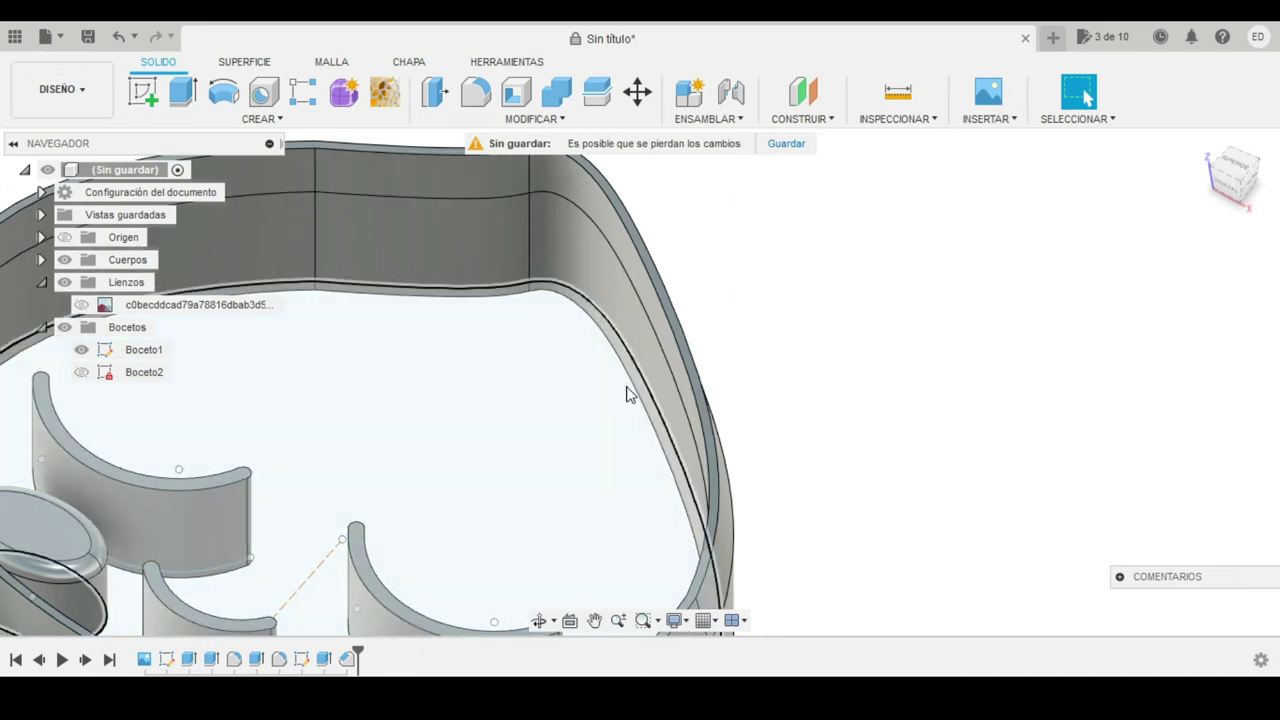
scroll(629, 387, "down", 4)
mouse_move(660, 330)
middle_mouse_down("shift")
mouse_move(500, 452)
mouse_move(508, 434)
mouse_move(512, 478)
middle_mouse_up("shift")
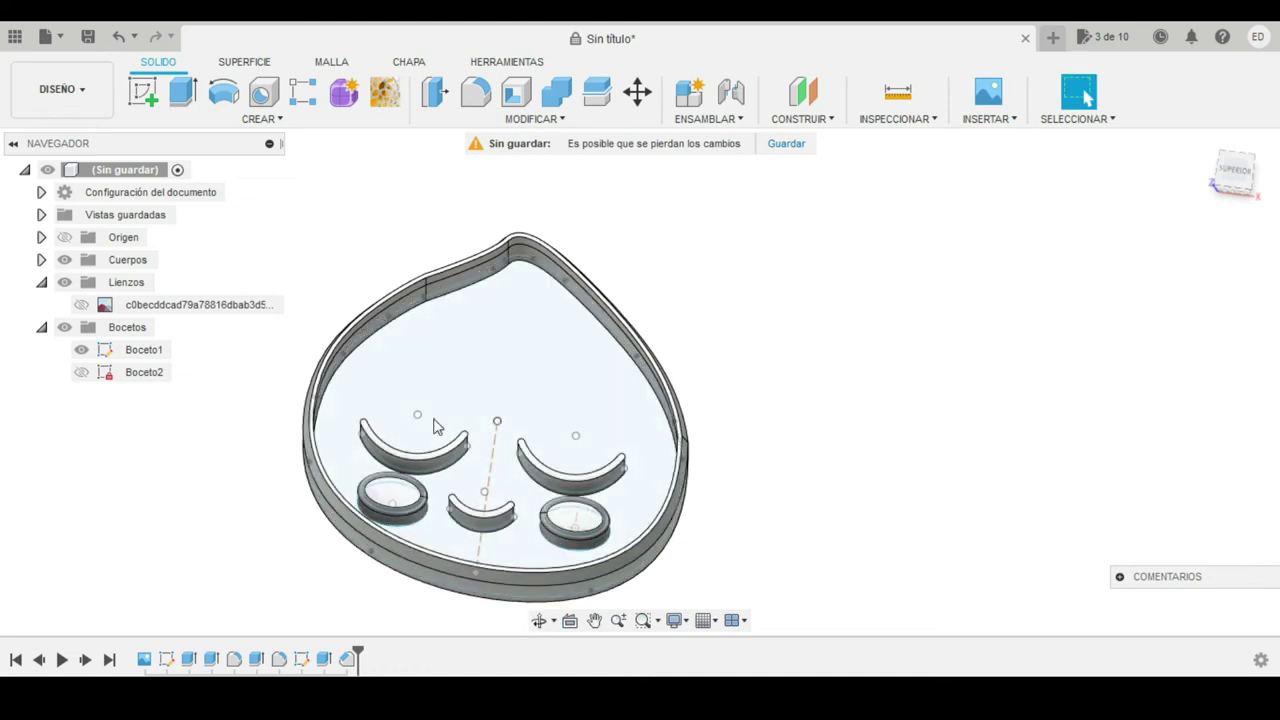
Hide Boceto1 and view the cutter's base from a steep angle.
left_click(81, 349)
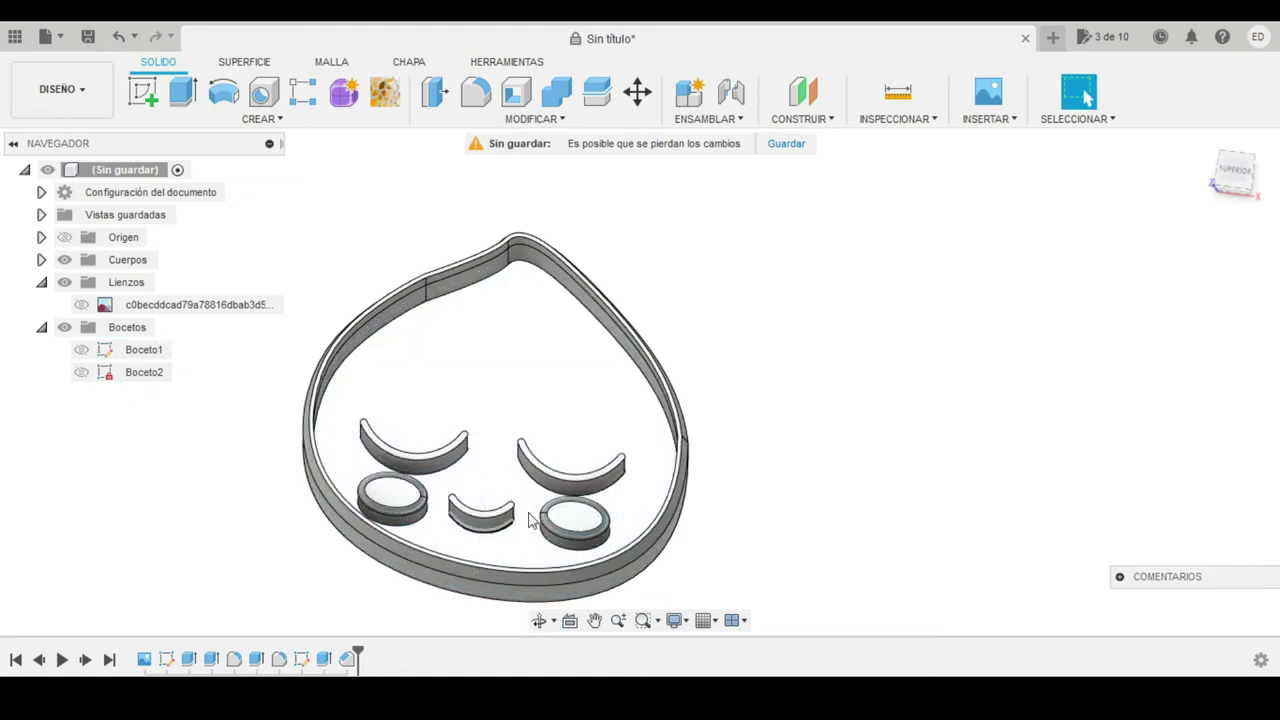
middle_click_drag(443, 514, 418, 250, "shift")
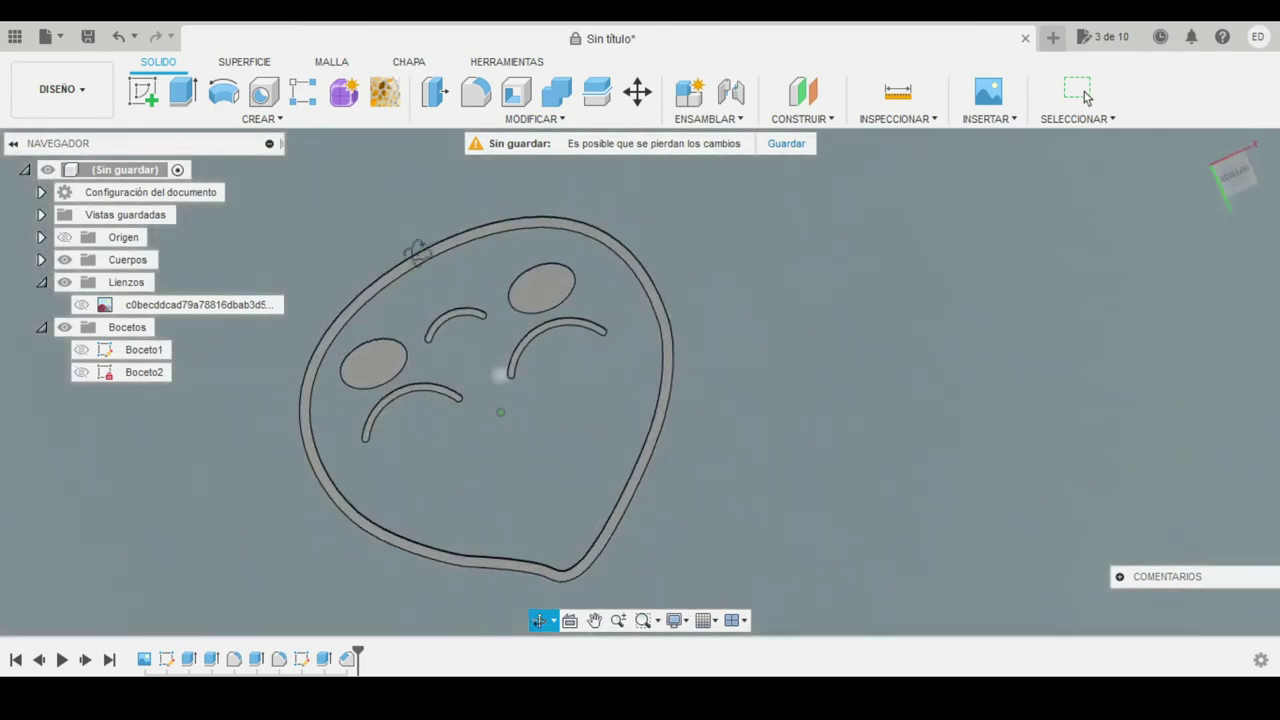
key("Escape")
scroll(433, 284, "up", 3)
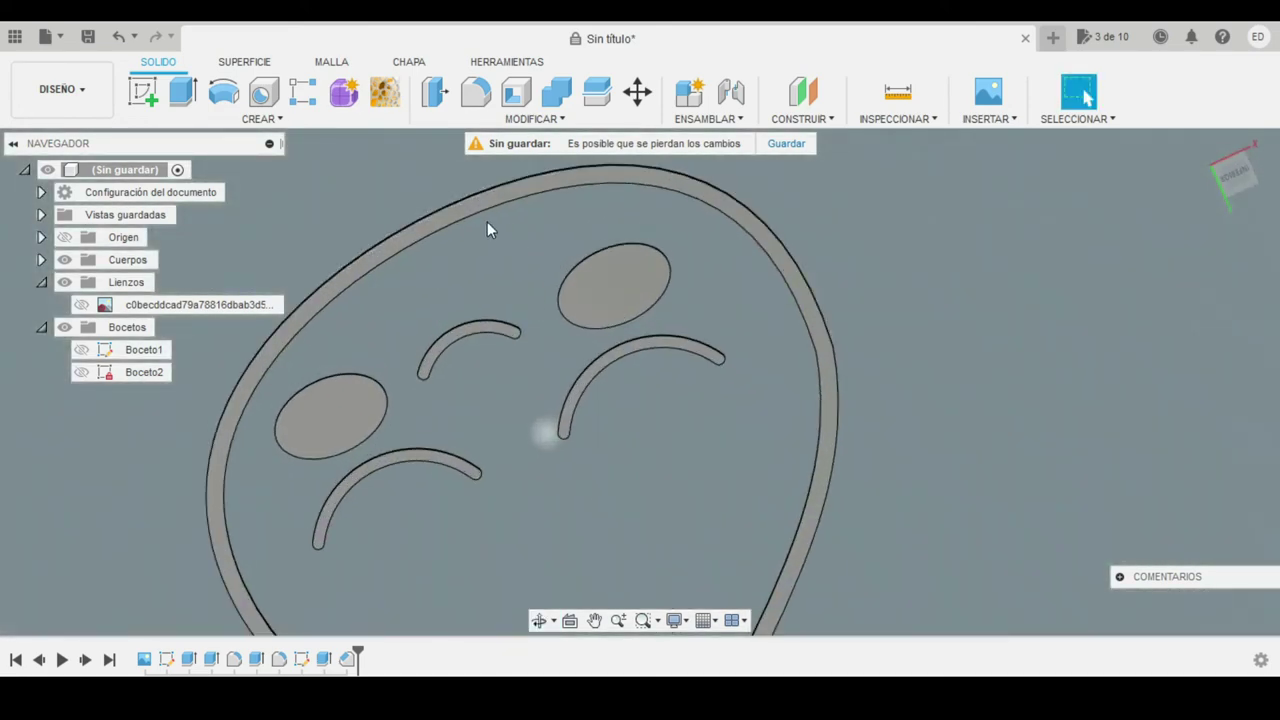
Start a sketch on the base's outer ring face and offset the outer outline 5 mm outward.
left_click(459, 208)
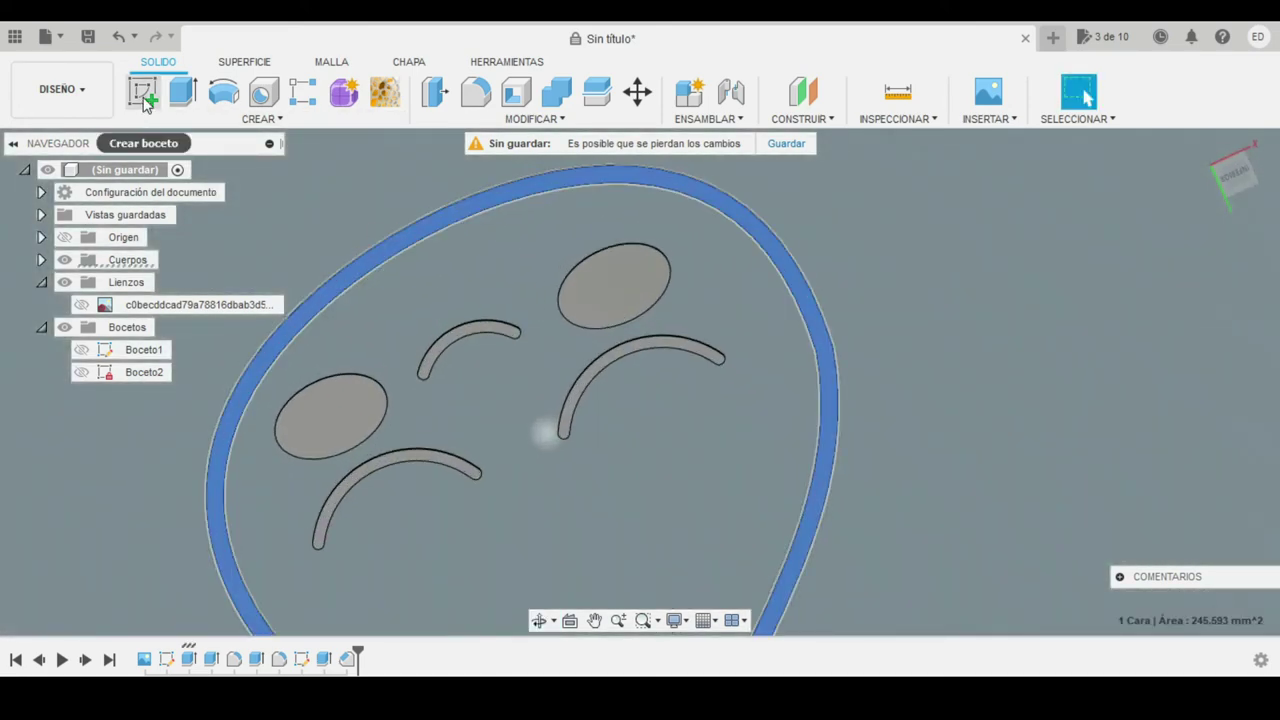
left_click(144, 96)
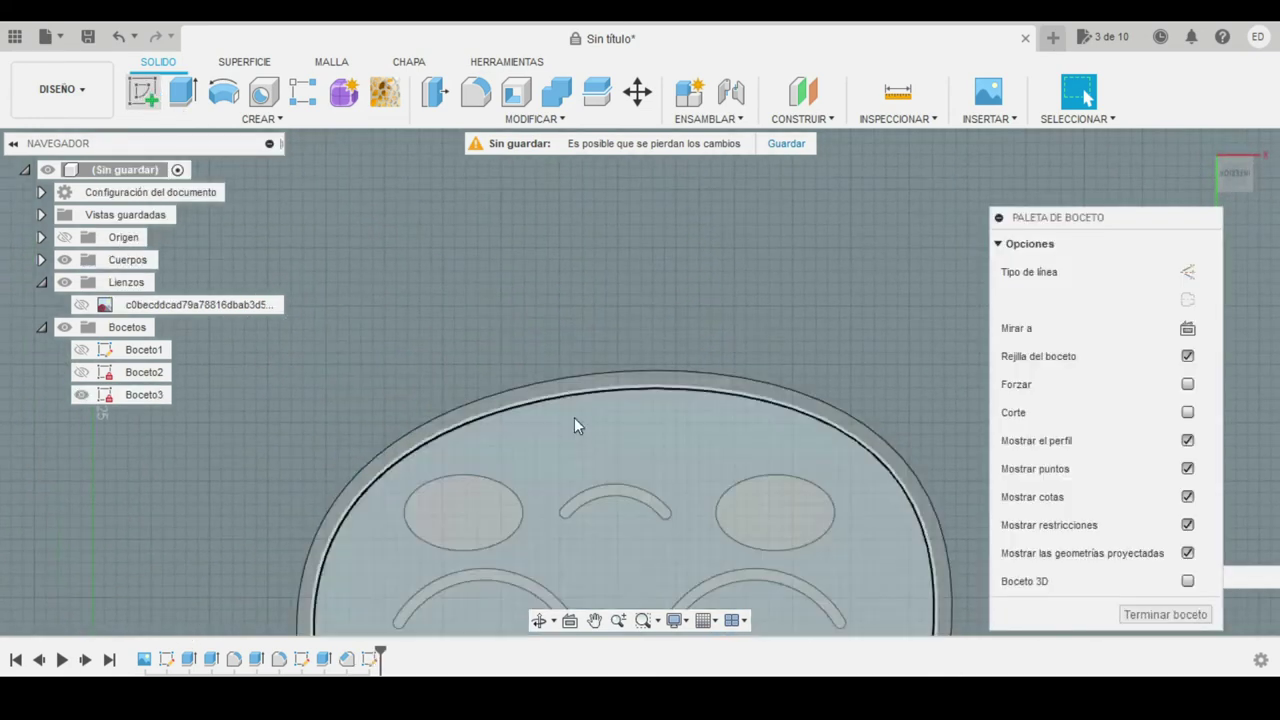
middle_click_drag(423, 286, 342, 221)
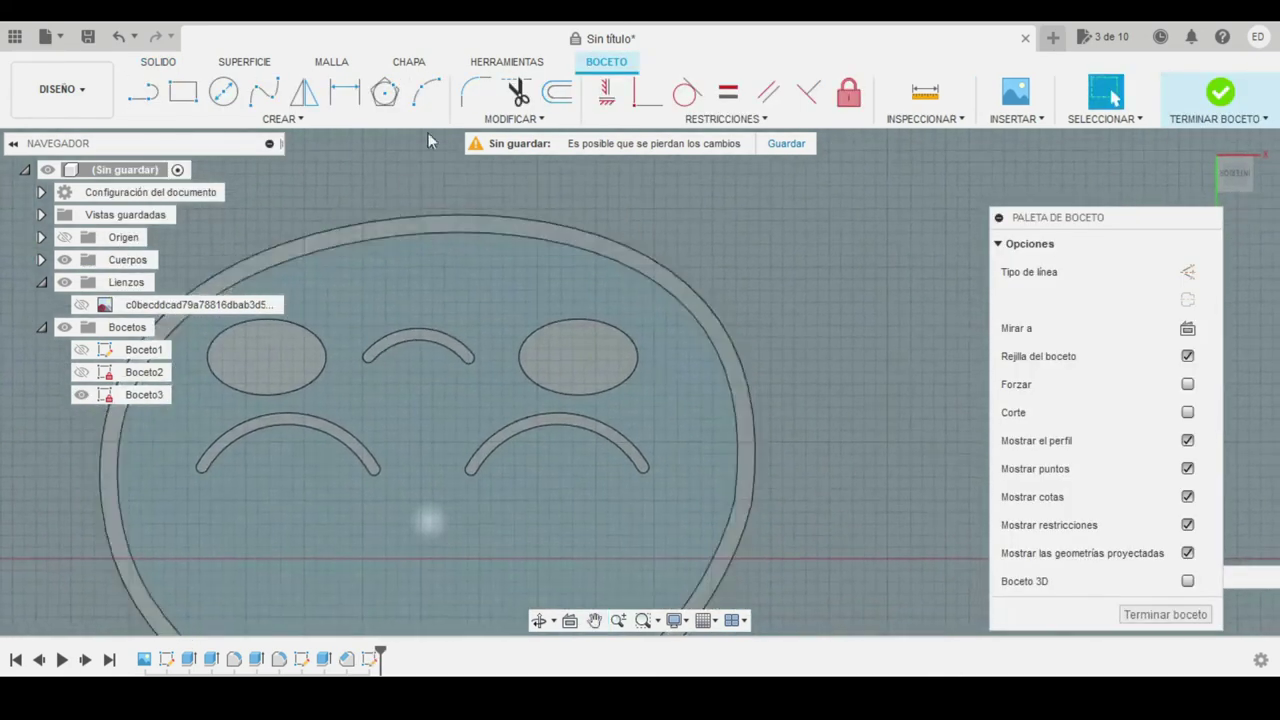
left_click(555, 93)
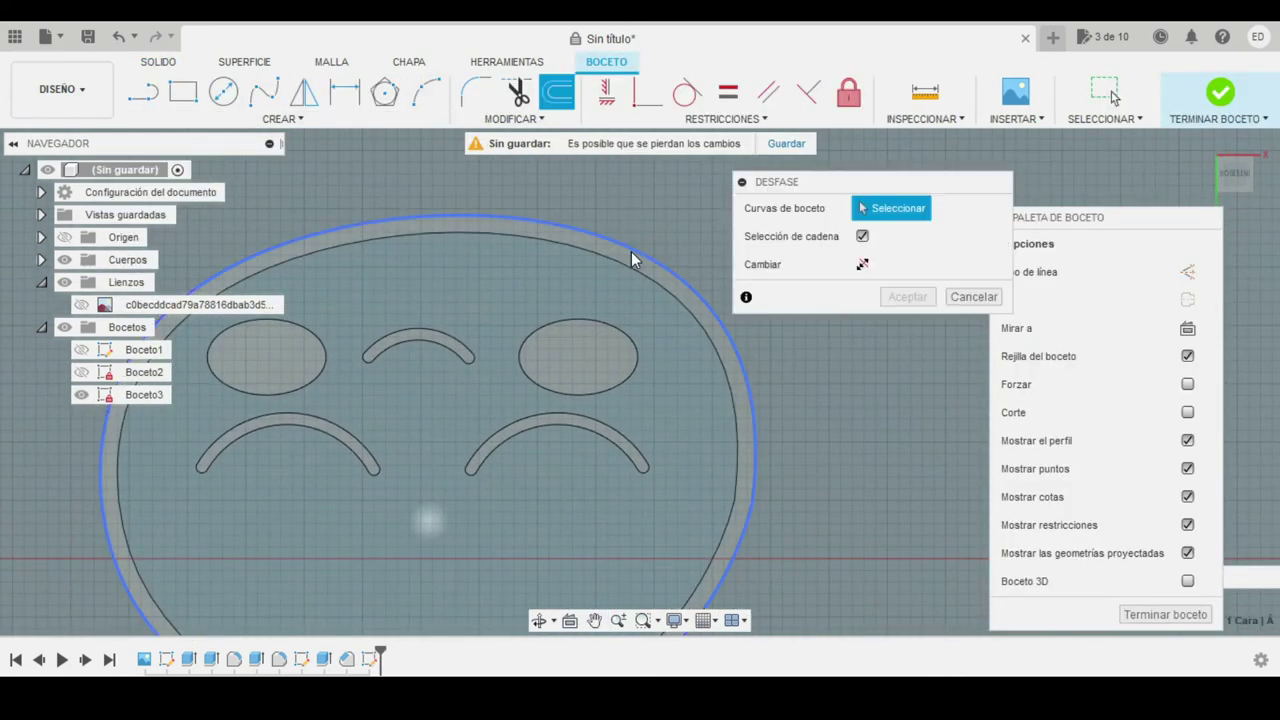
left_click(631, 251)
left_click_drag(627, 259, 648, 216)
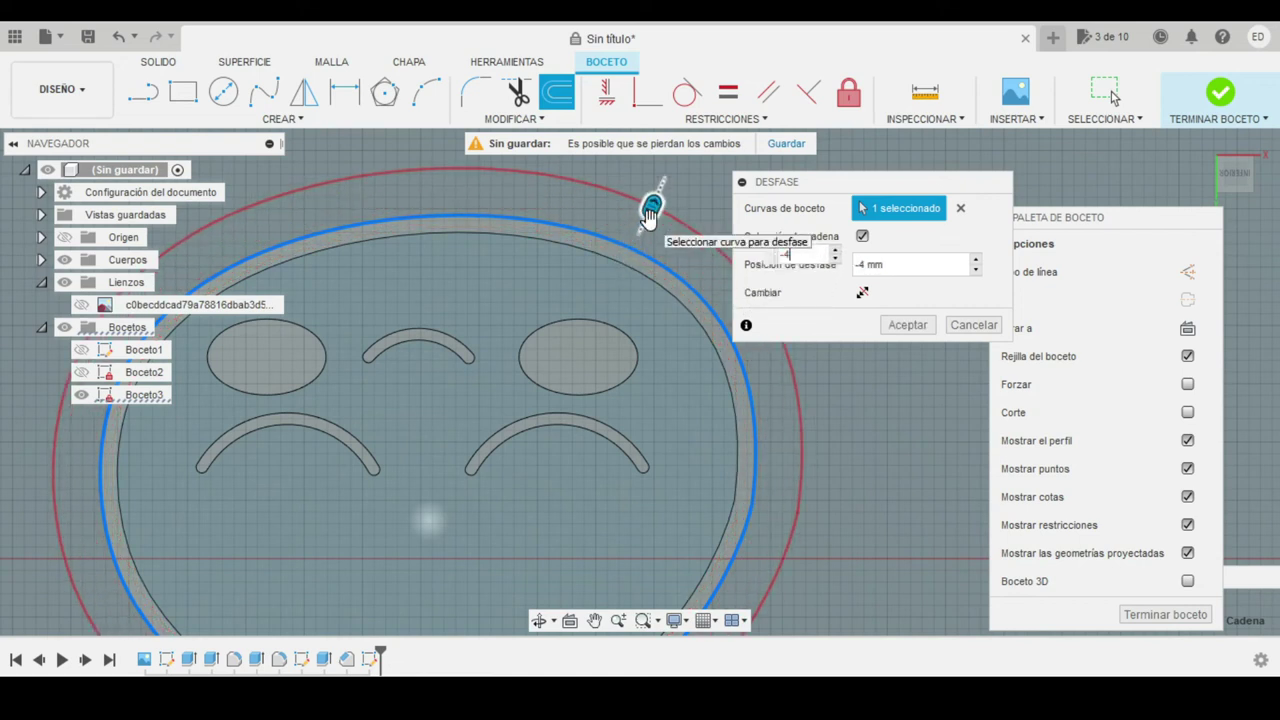
type("5")
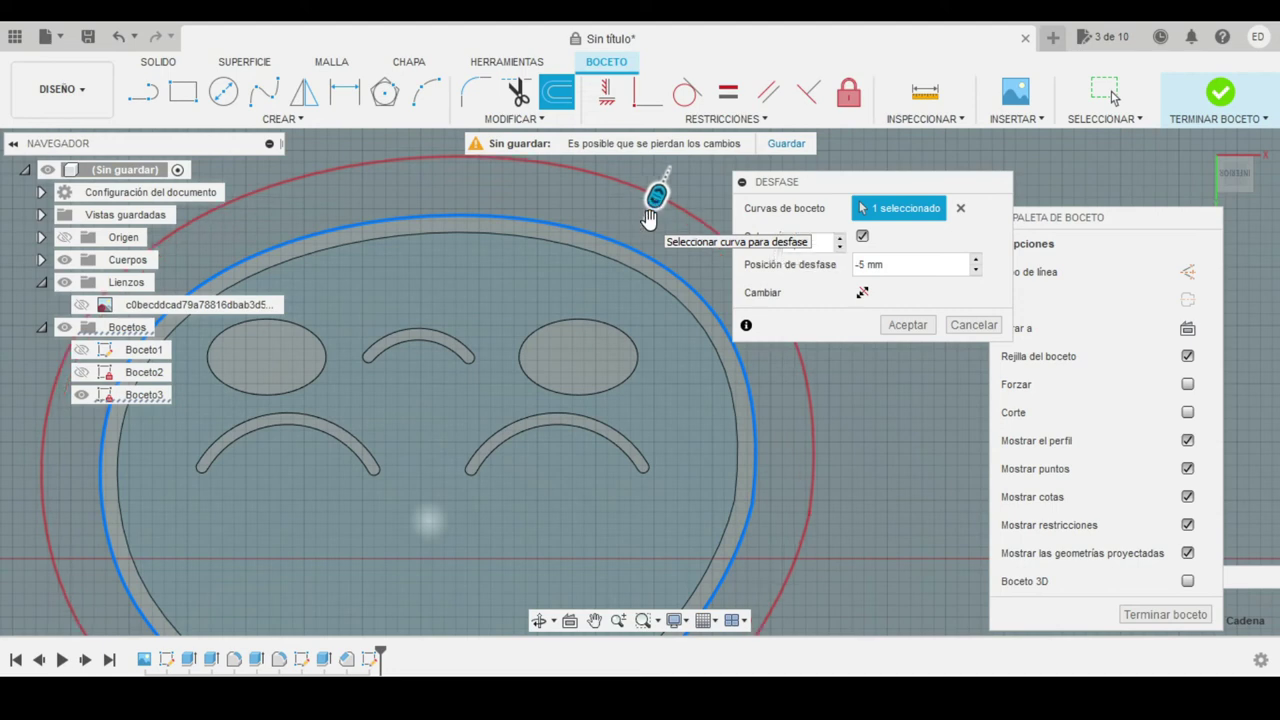
key("Return")
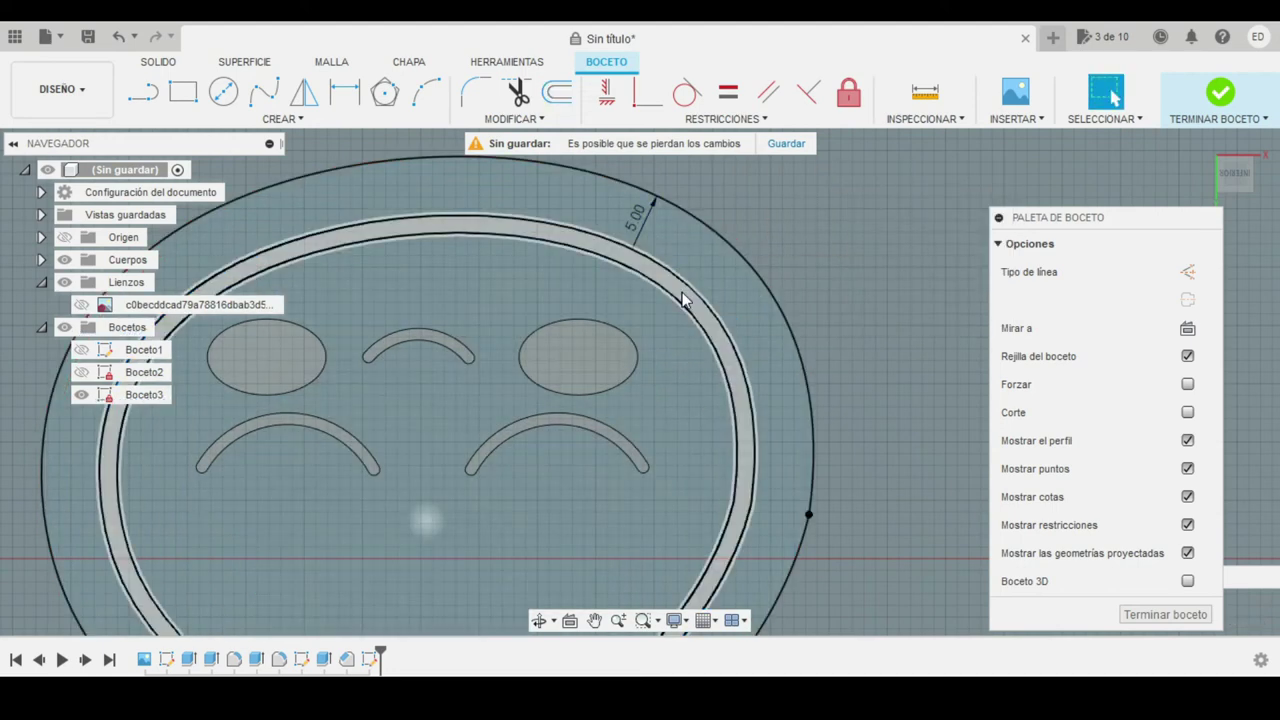
mouse_move(440, 426)
left_mouse_down()
mouse_move(500, 348)
mouse_move(586, 409)
left_mouse_up()
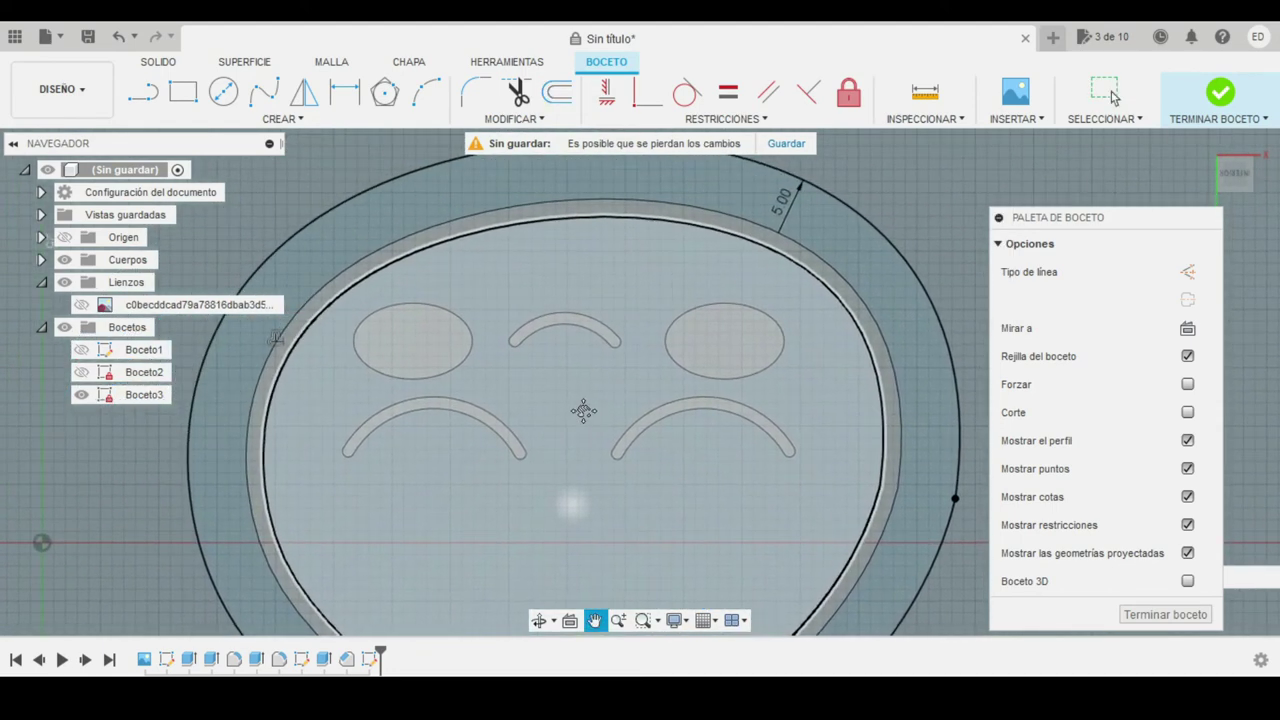
key("Escape")
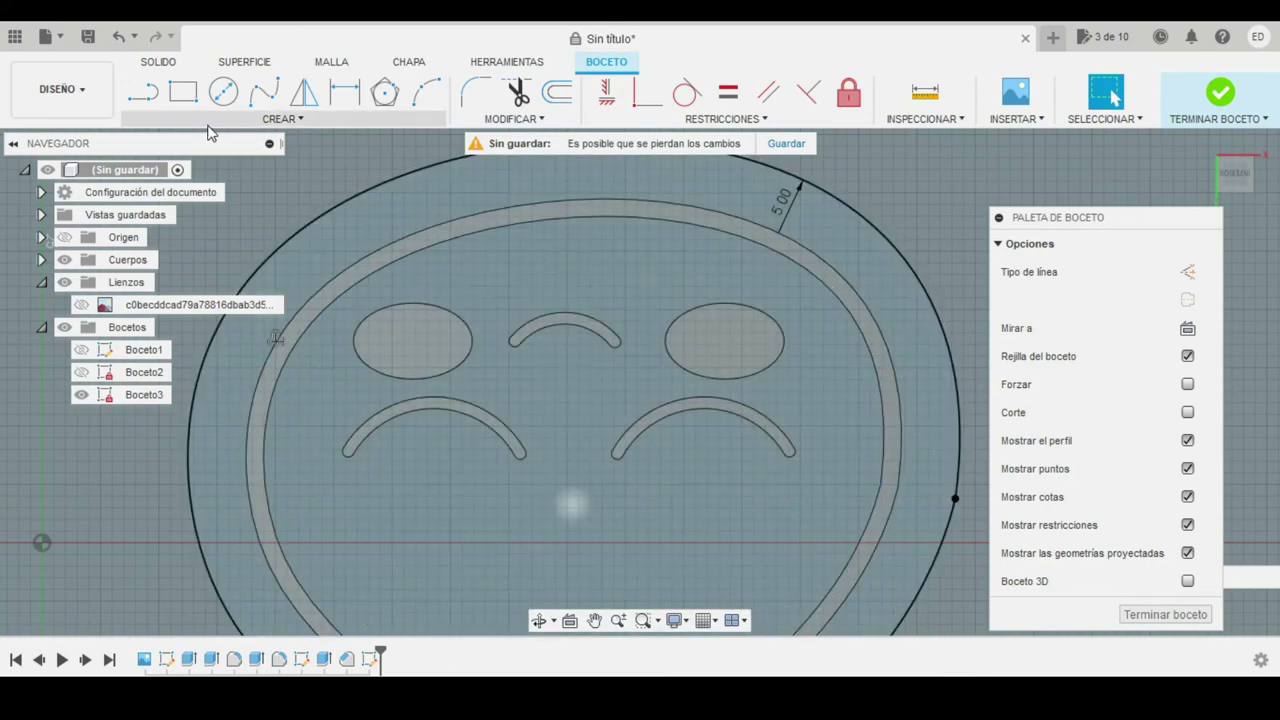
Draw a centre rectangle spanning the eyes and mouth, then finish the sketch.
left_click(183, 92)
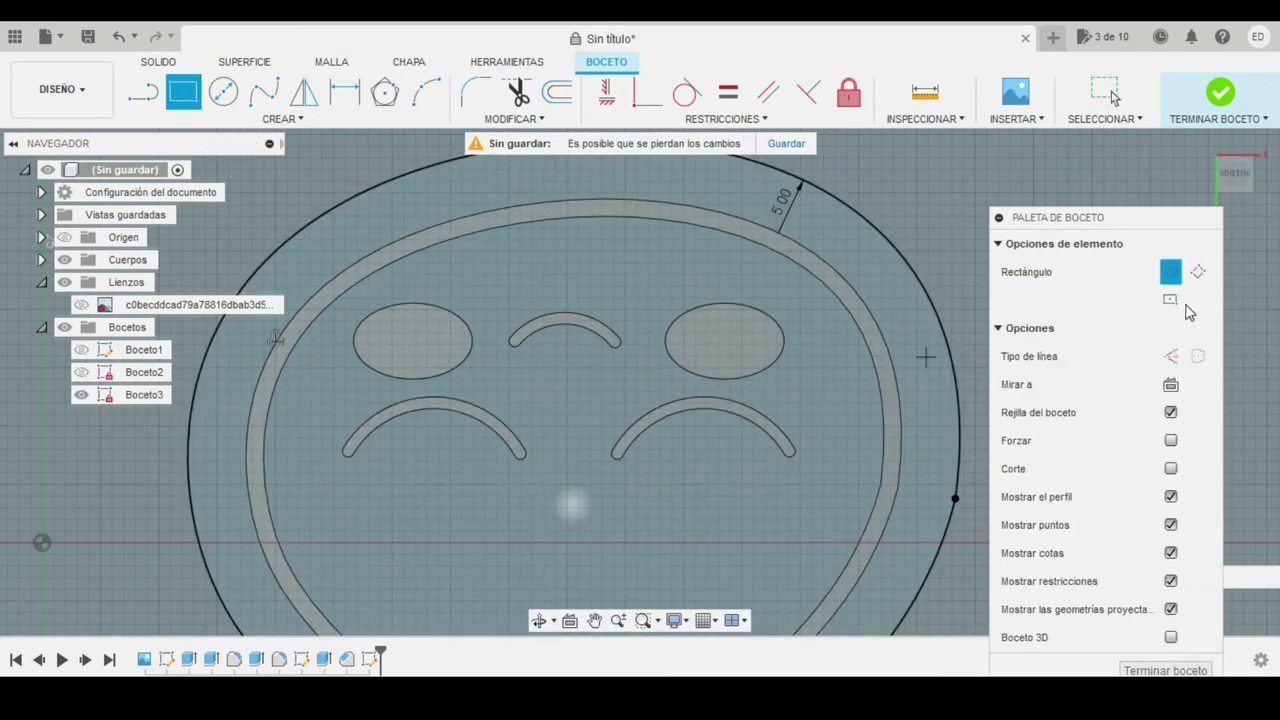
left_click(1170, 300)
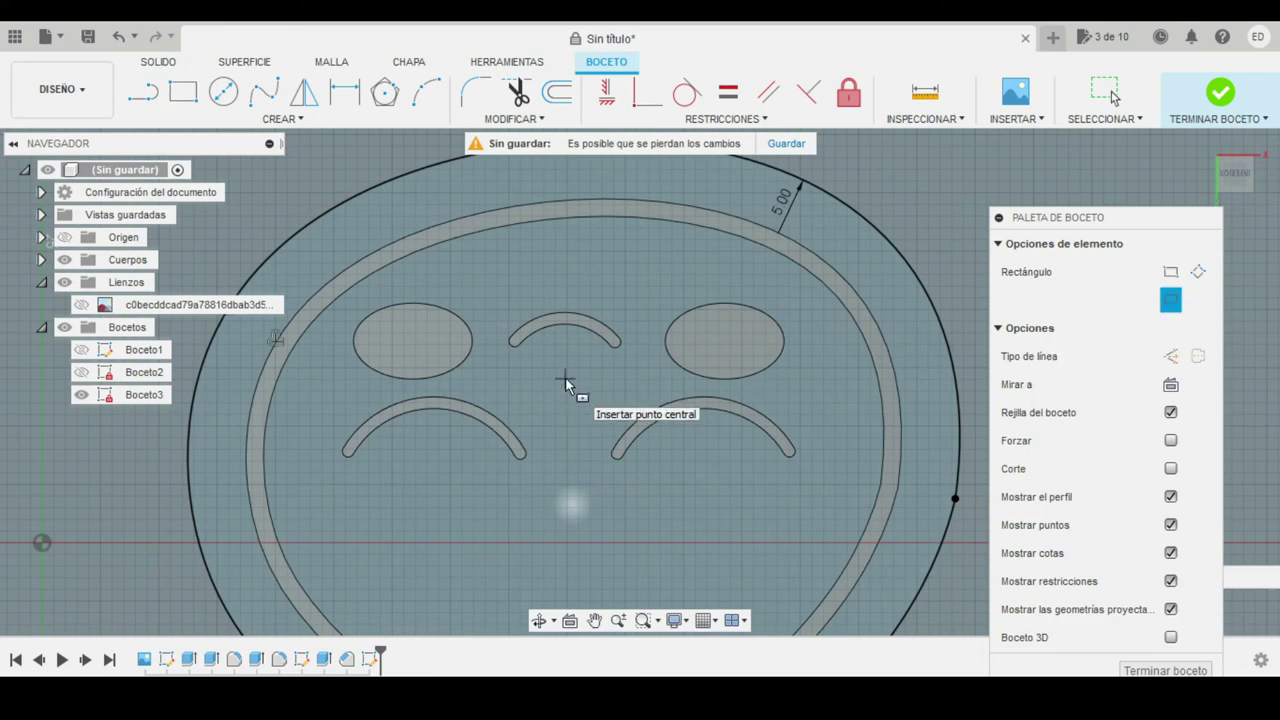
left_click(565, 379)
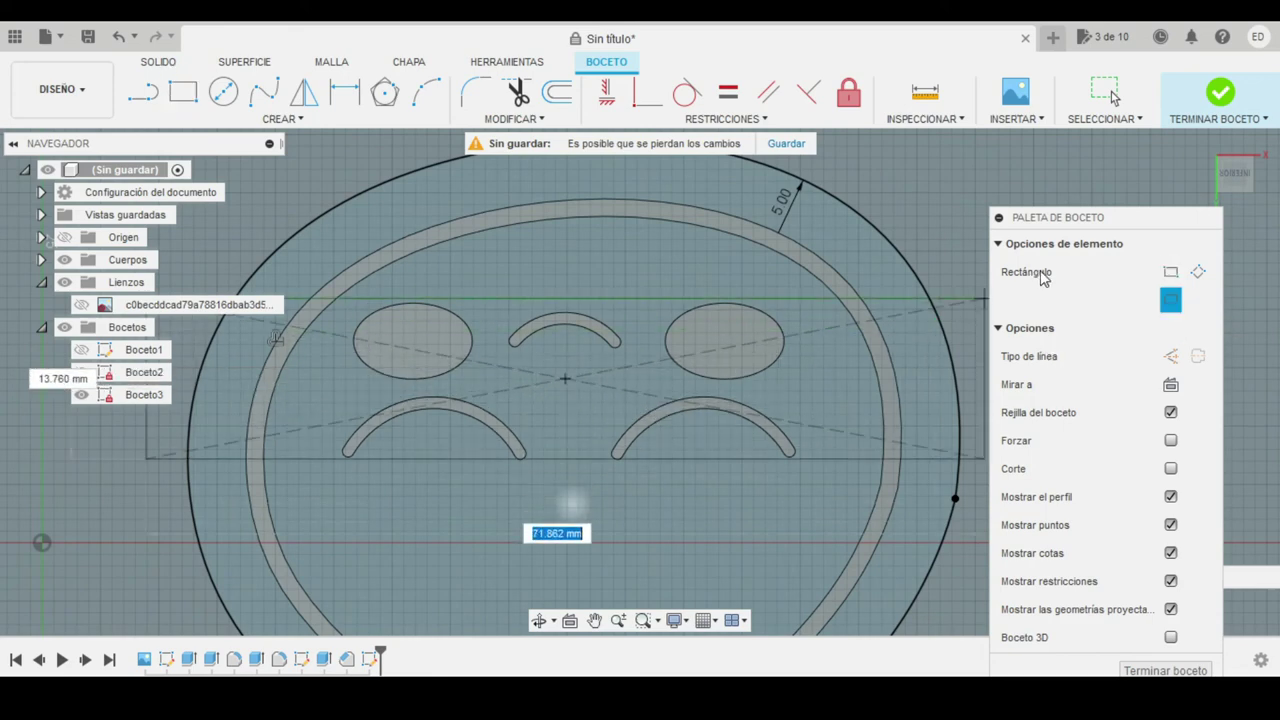
key("Return")
scroll(546, 348, "down", 3)
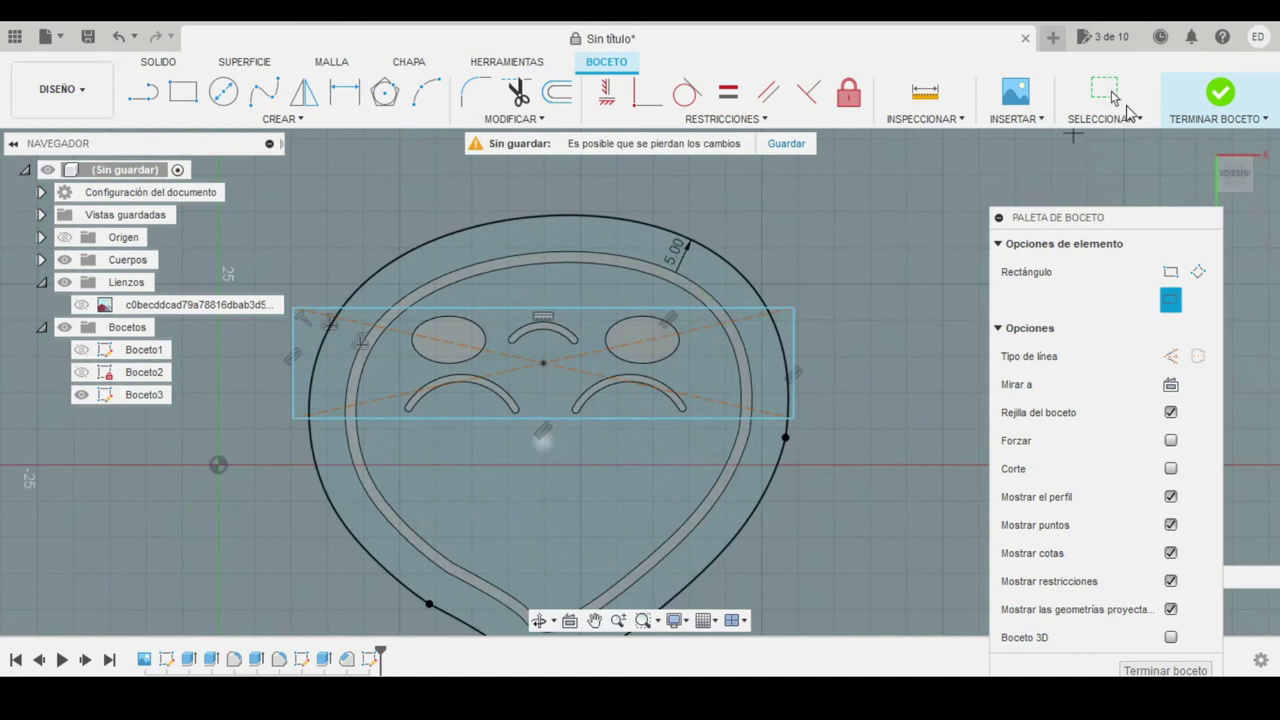
left_click(1221, 93)
Start an extrusion selecting the three outer ring profiles and the rectangle area.
scroll(390, 390, "up", 2)
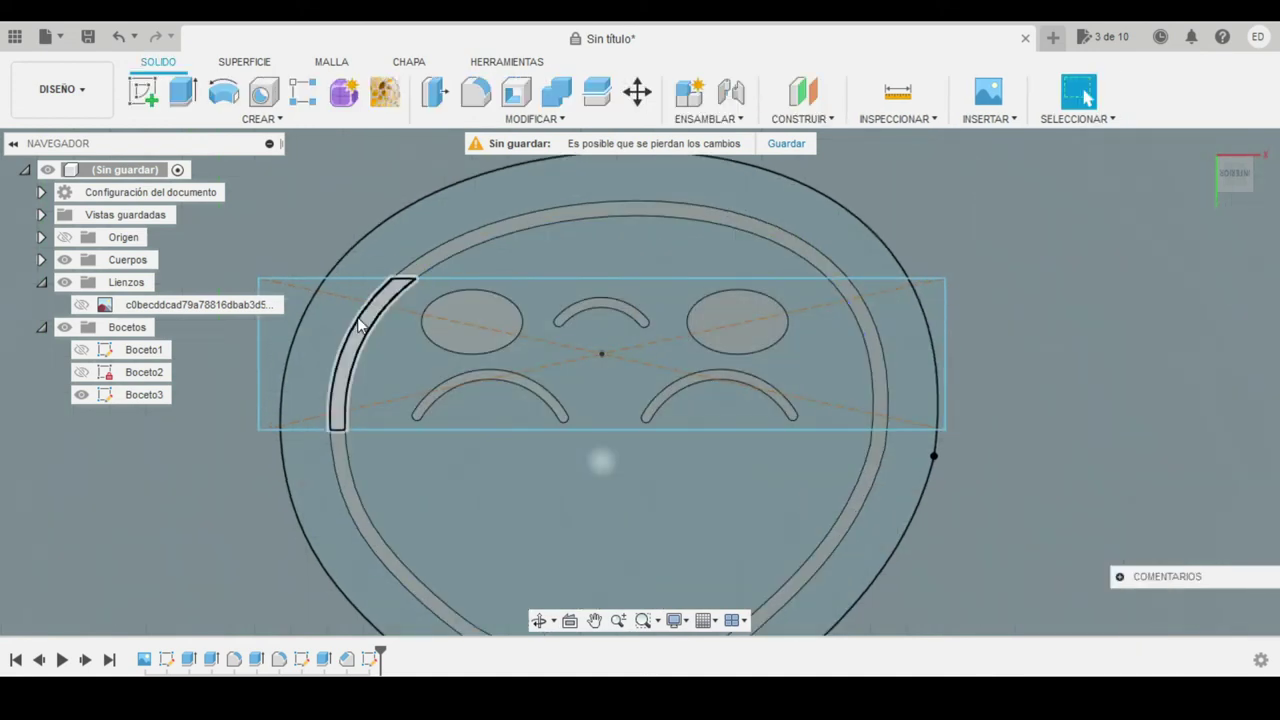
key("e")
left_click(327, 320)
left_click(394, 265)
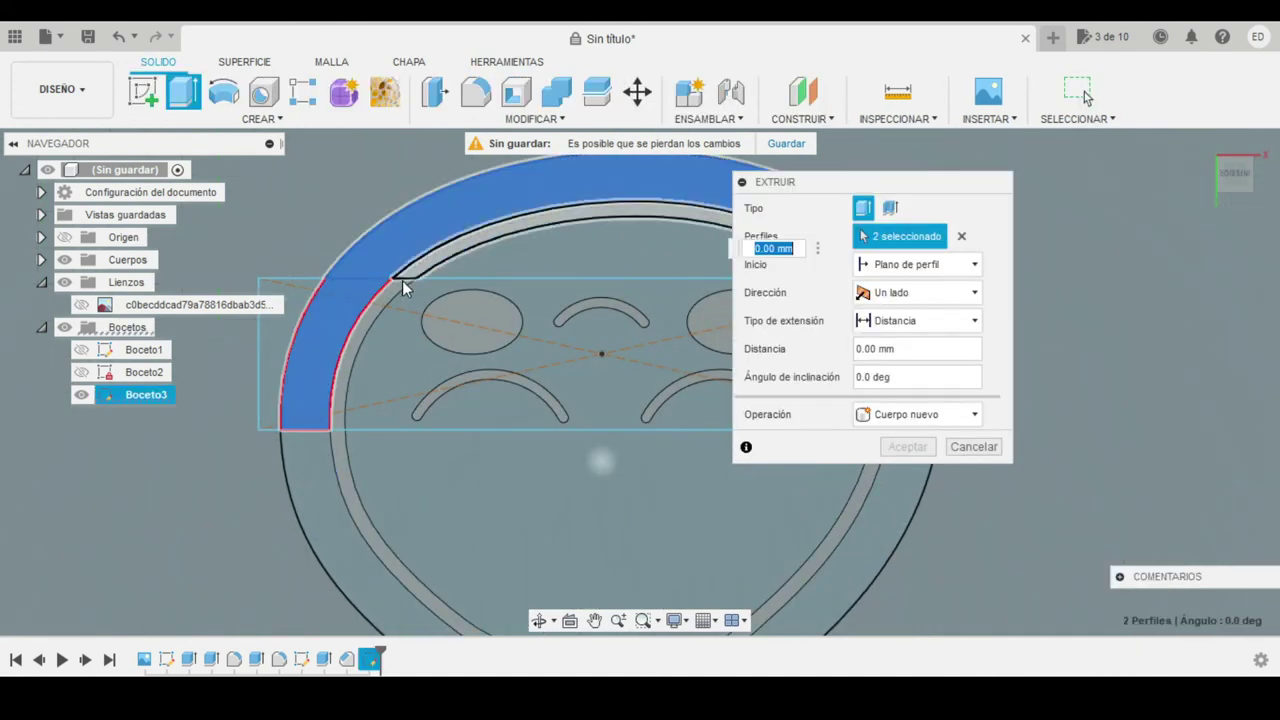
left_click(401, 326)
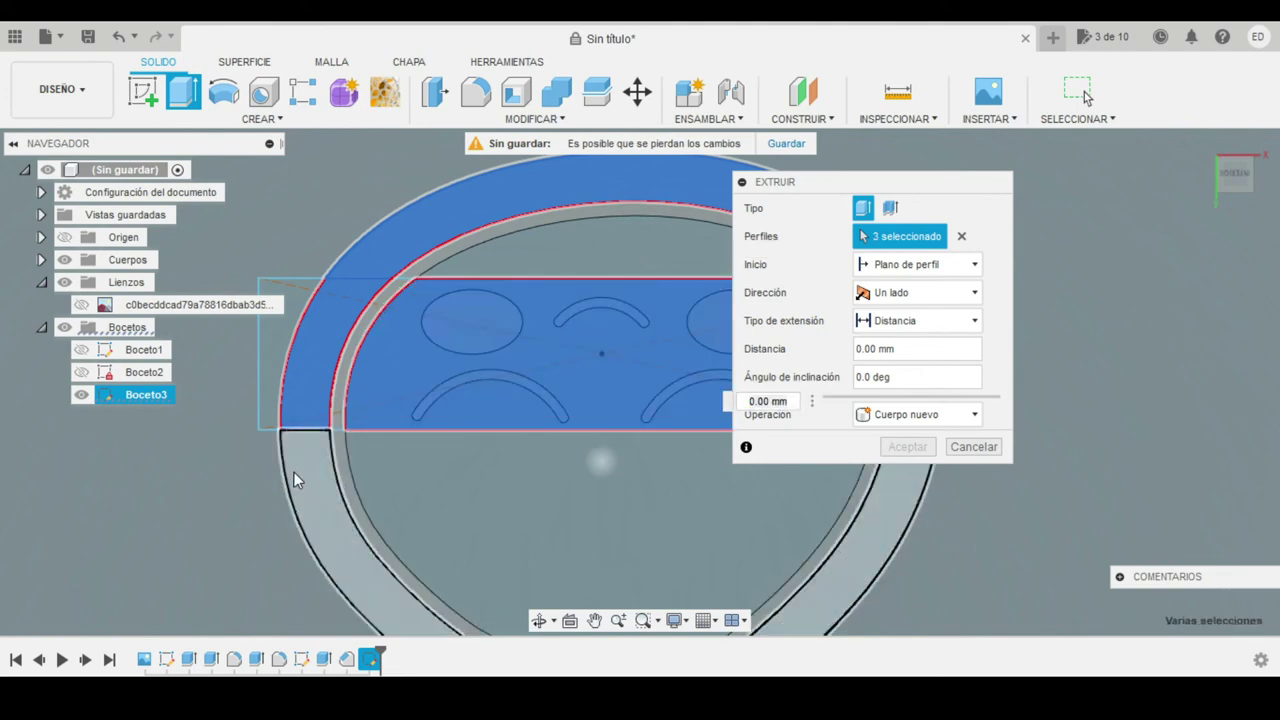
left_click(294, 472)
scroll(567, 364, "up", 2)
scroll(567, 364, "down", 2)
mouse_move(569, 349)
middle_mouse_down("shift")
mouse_move(704, 275)
mouse_move(611, 320)
mouse_move(609, 391)
mouse_move(577, 329)
middle_mouse_up("shift")
Extrude the profiles -1.5 mm, joined to the cutter body, and accept.
left_click_drag(559, 488, 559, 437)
type("-1.5")
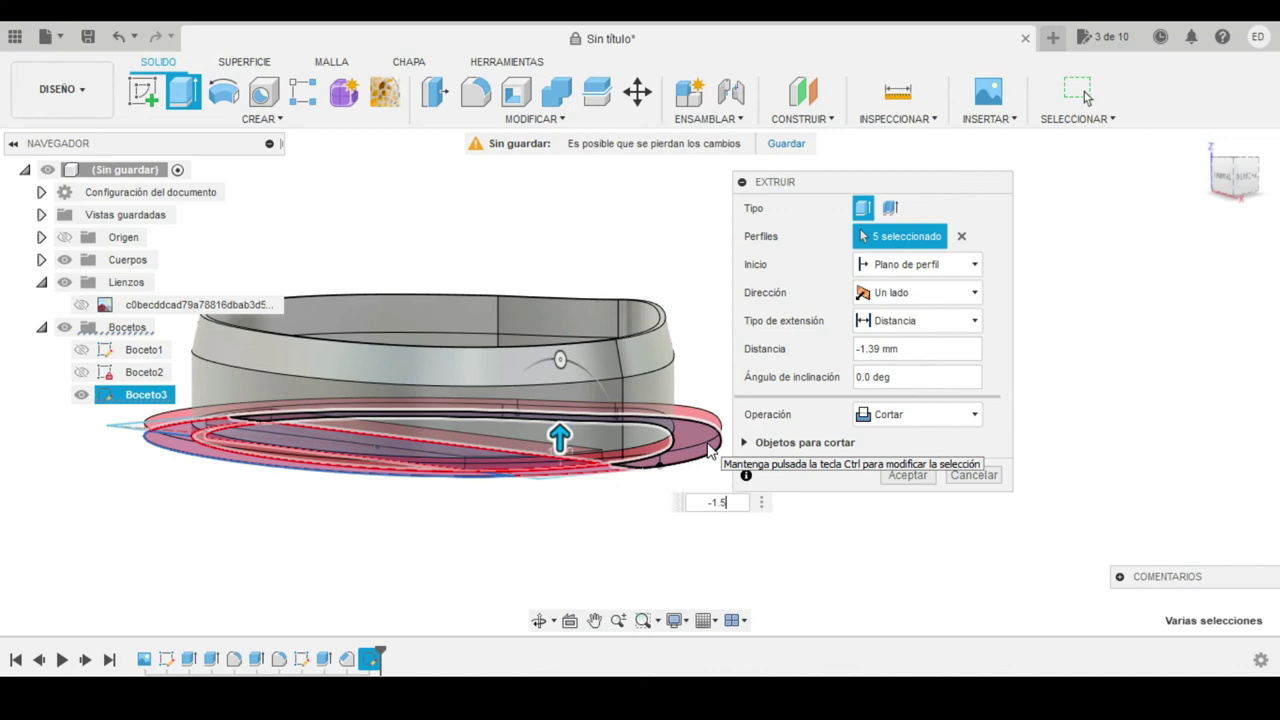
key("Return")
left_click(970, 414)
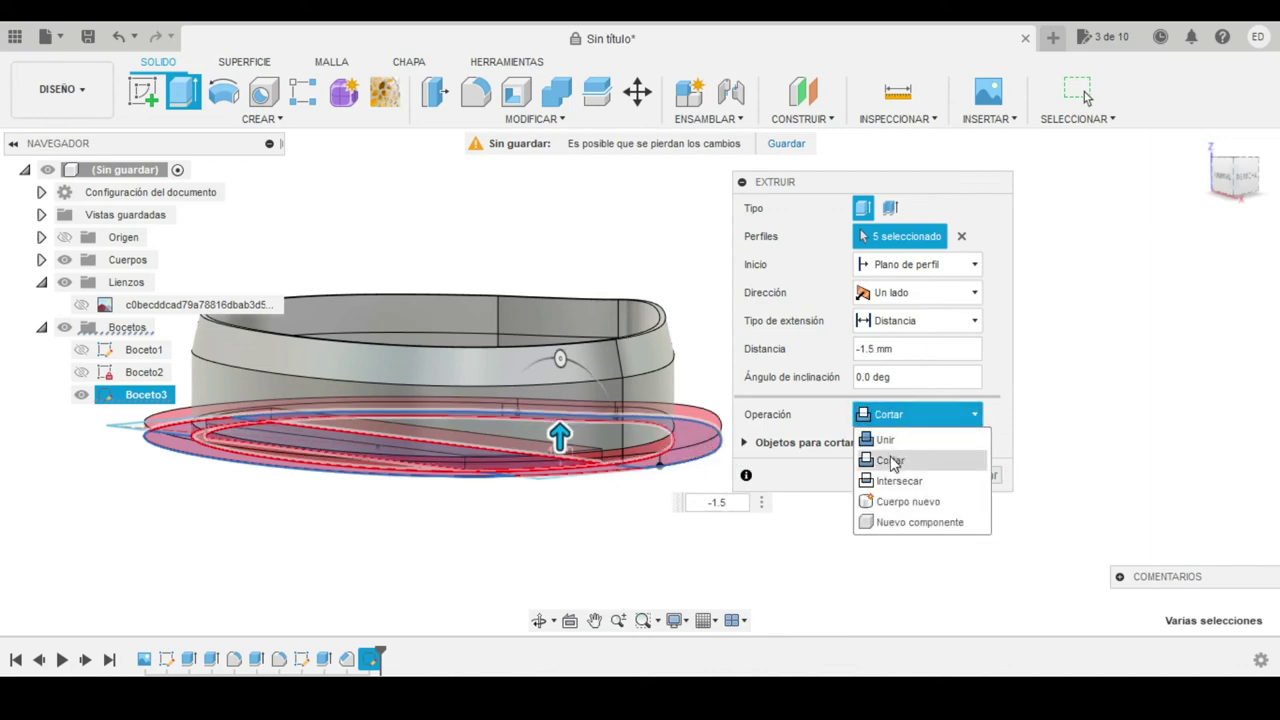
left_click(897, 445)
middle_click_drag(894, 443, 780, 330, "shift")
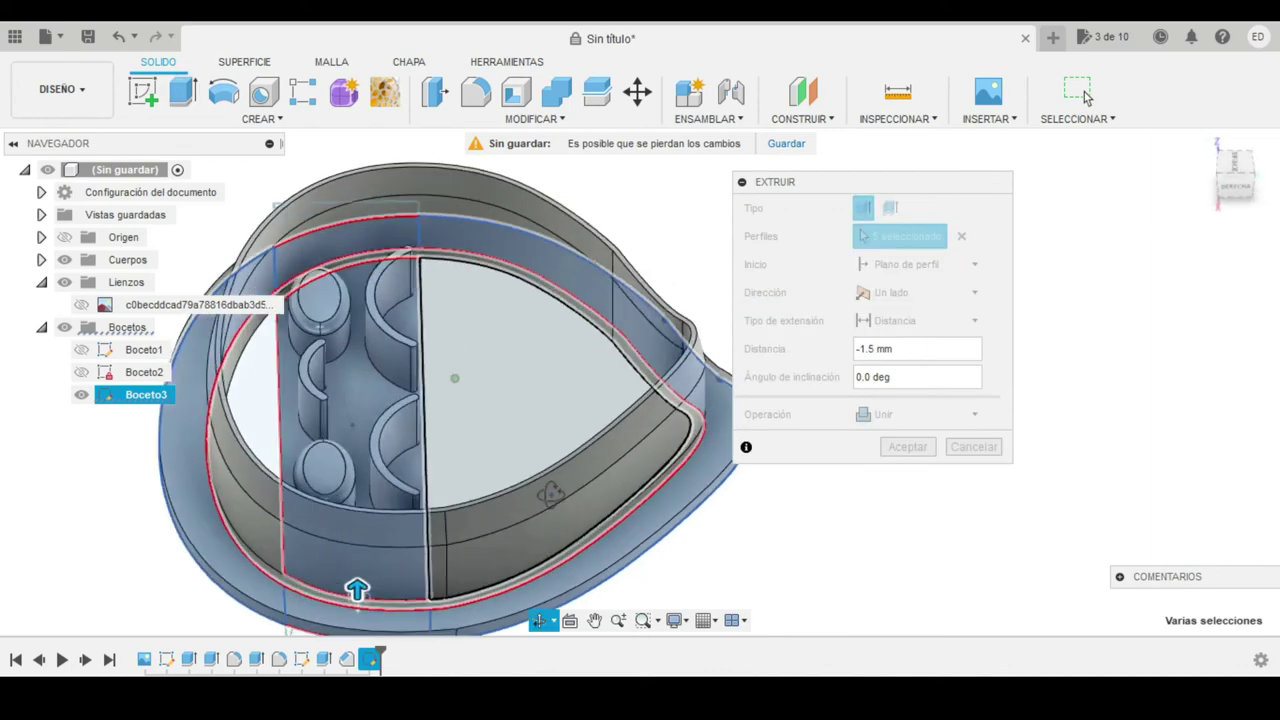
middle_click_drag(880, 460, 910, 480, "shift")
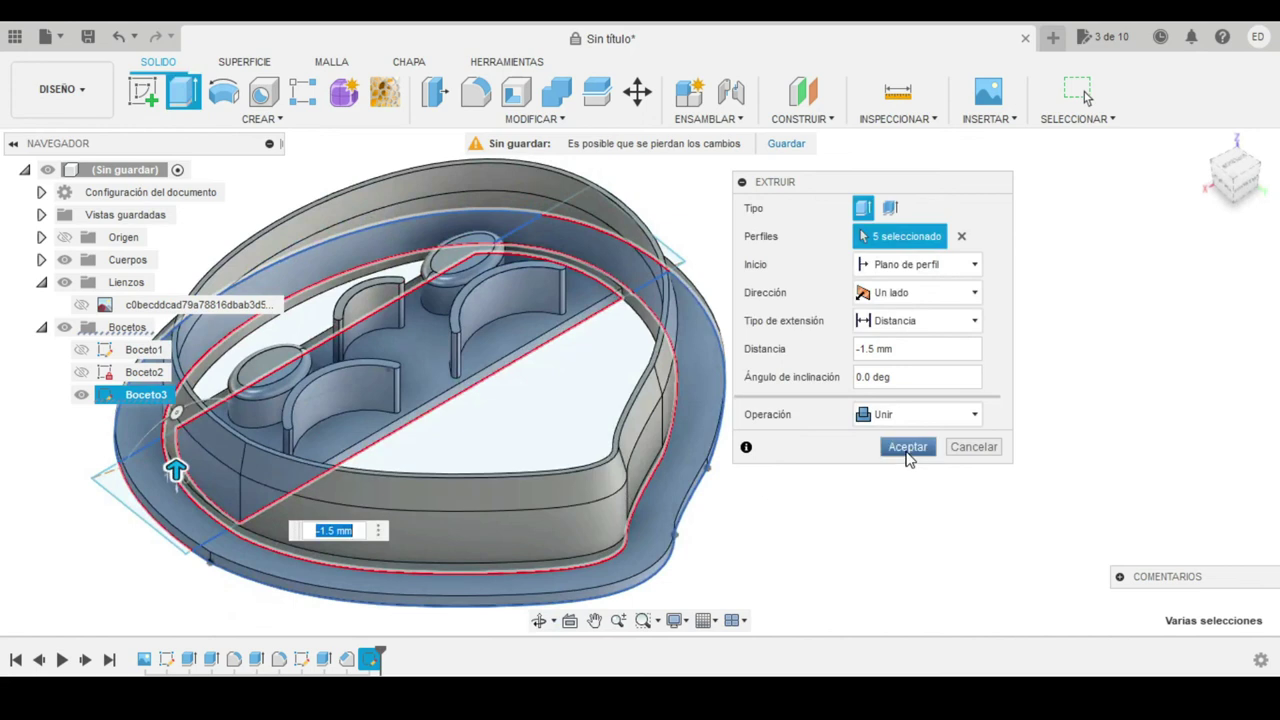
left_click(907, 450)
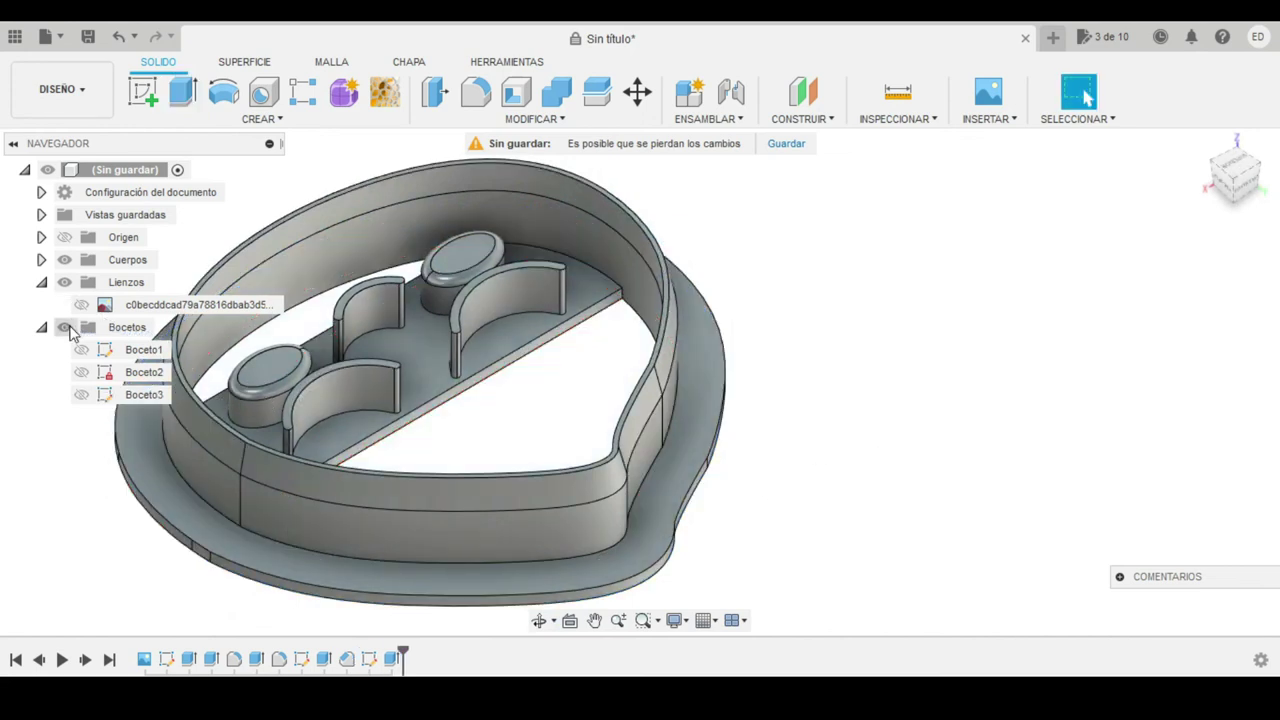
Collapse Lienzos and Bocetos, expand Cuerpos to show Cuerpo2, and reposition the view.
left_click(43, 283)
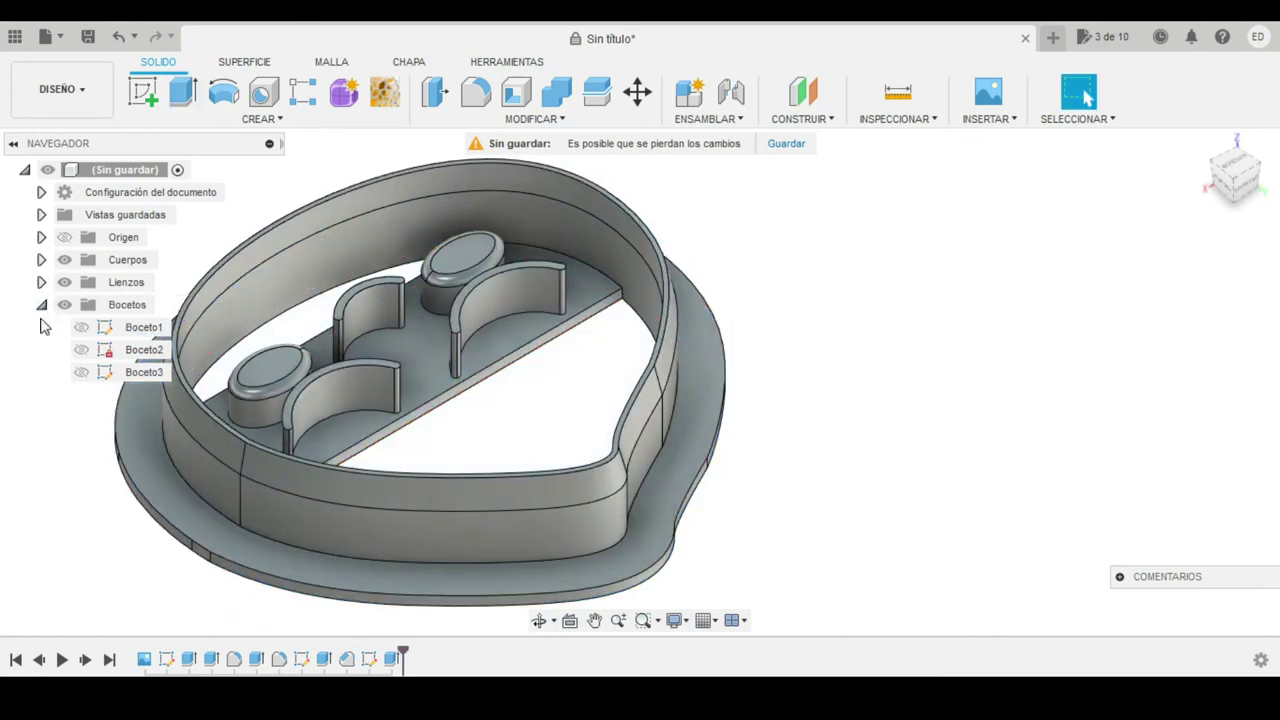
left_click(42, 307)
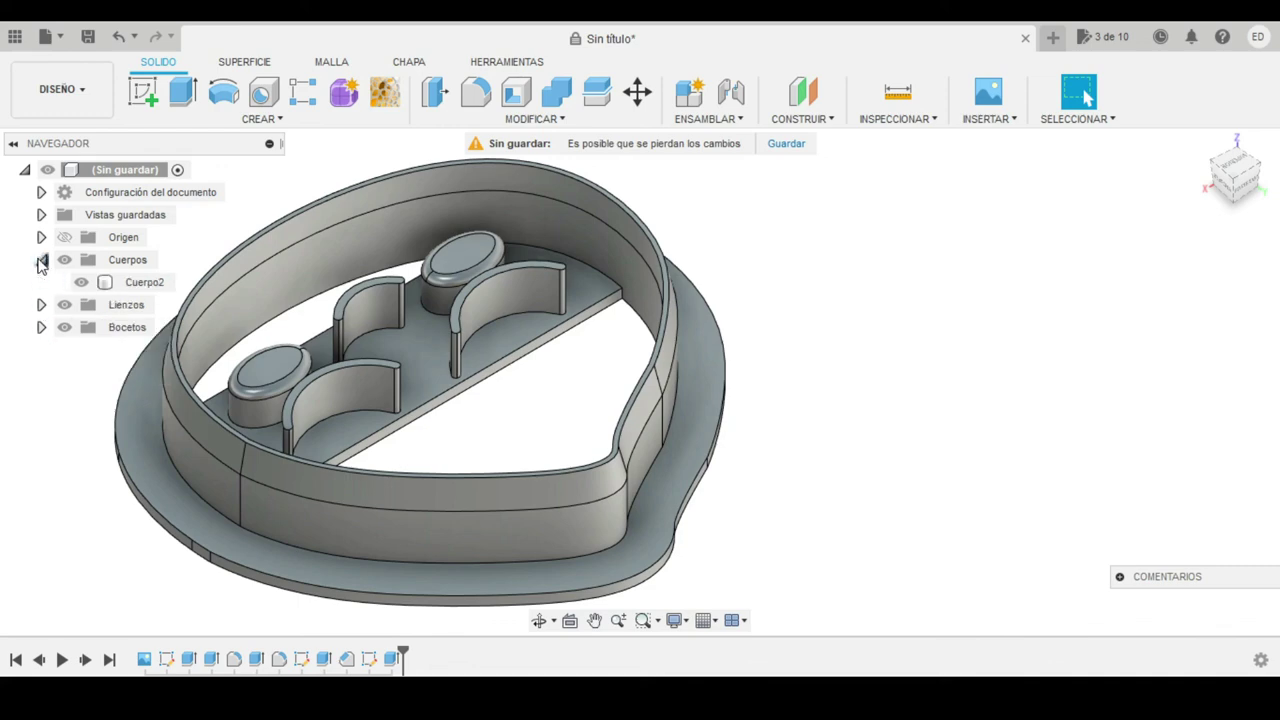
left_click(115, 283)
mouse_move(323, 443)
middle_mouse_down("shift")
mouse_move(559, 425)
mouse_move(487, 445)
mouse_move(613, 395)
mouse_move(507, 423)
middle_mouse_up("shift")
key("Escape")
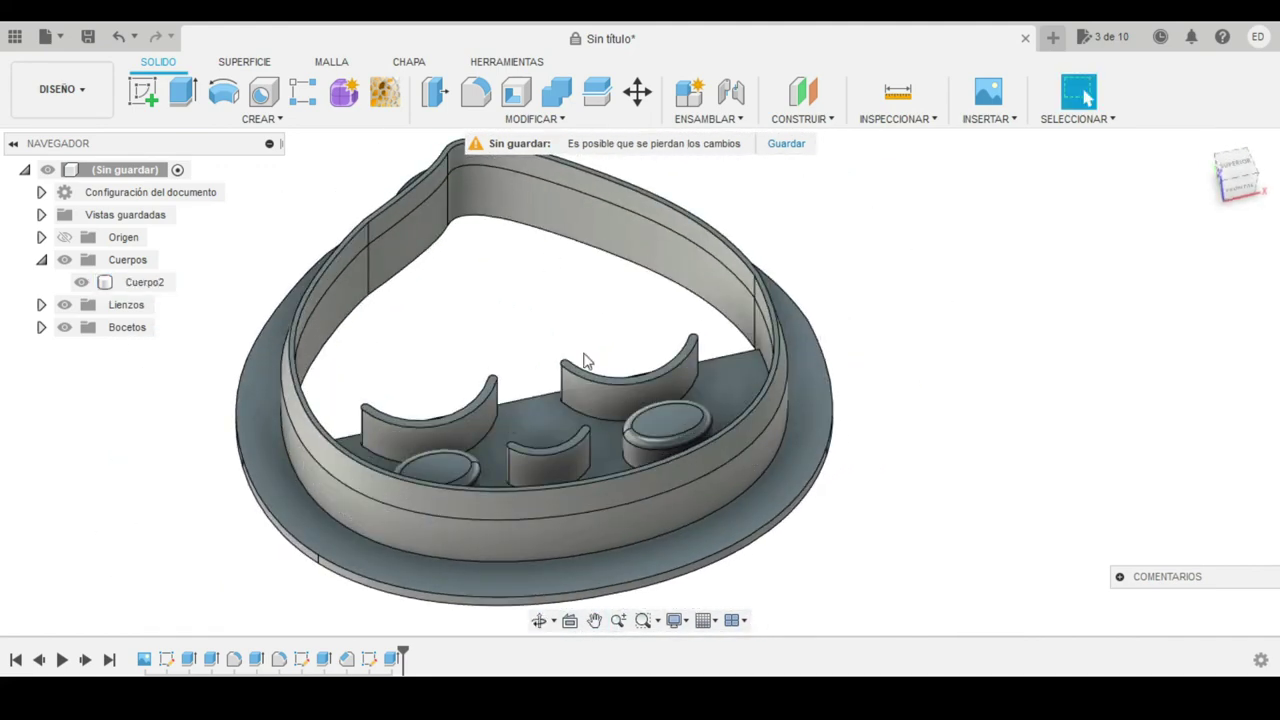
middle_click_drag(585, 360, 631, 403)
middle_click_drag(645, 472, 630, 414, "shift")
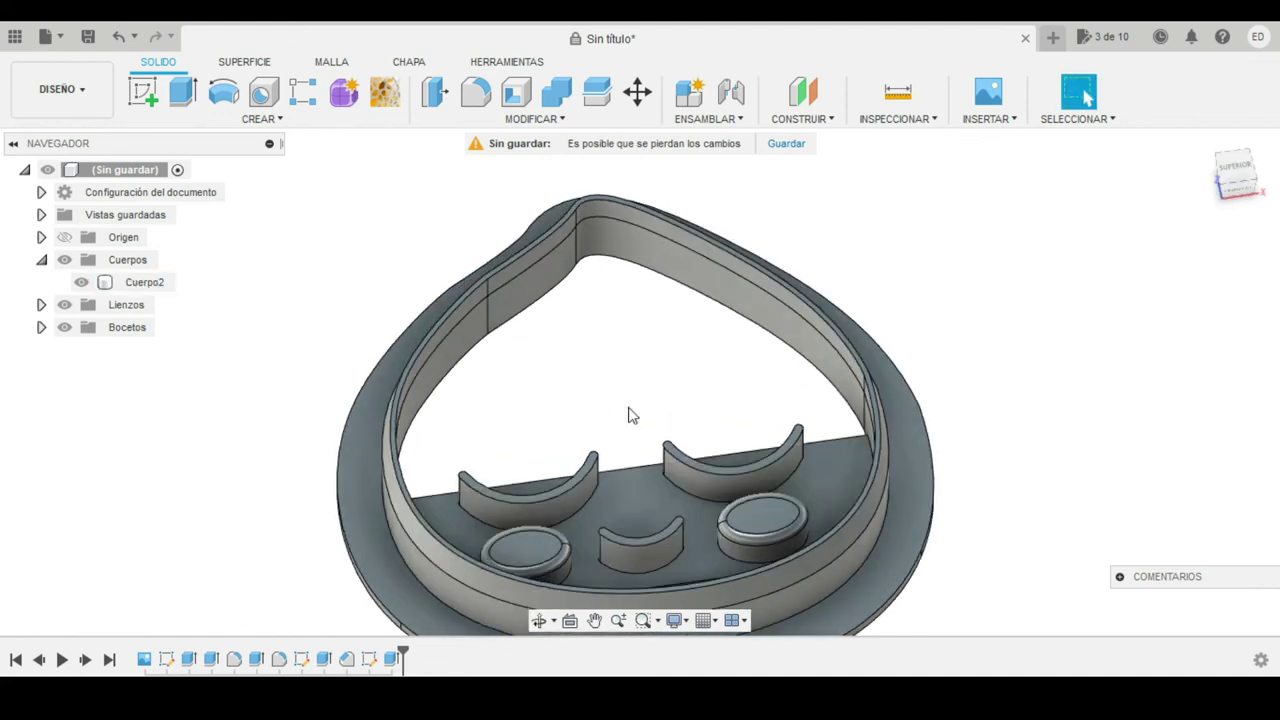
Open Impresión en 3D for Cuerpo2 and turn off sending to a print utility.
left_click(504, 63)
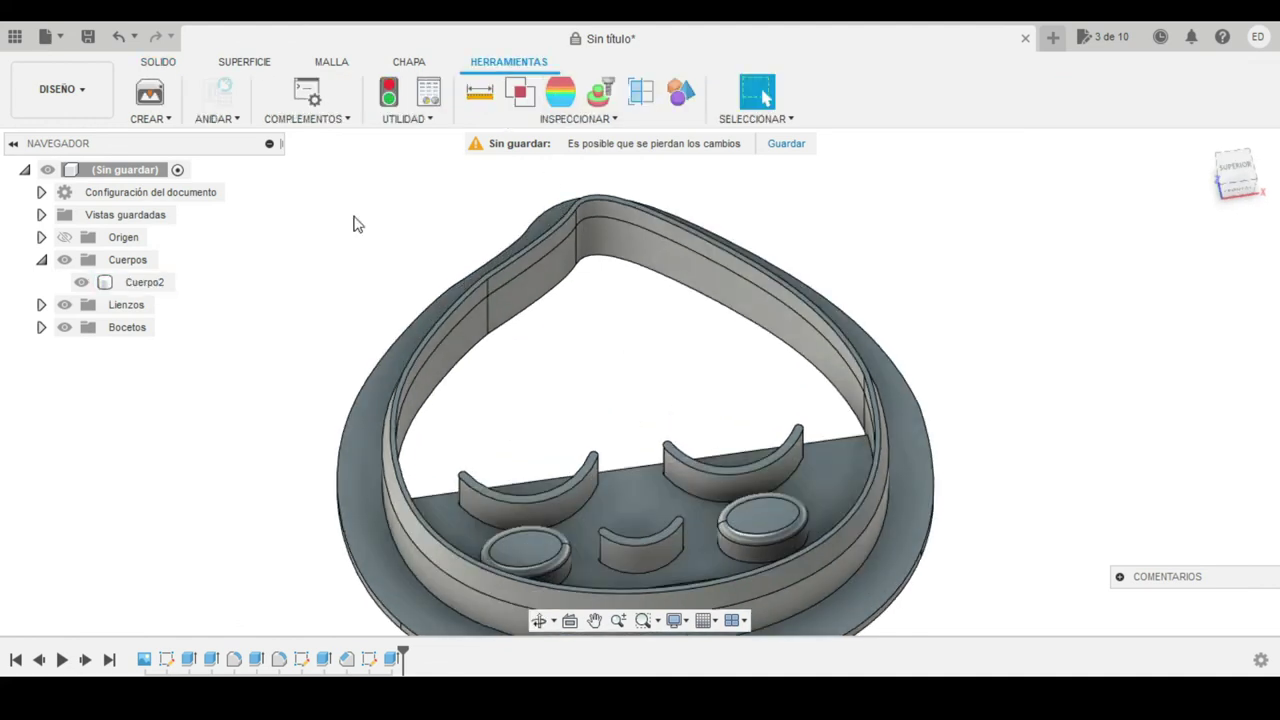
left_click(150, 95)
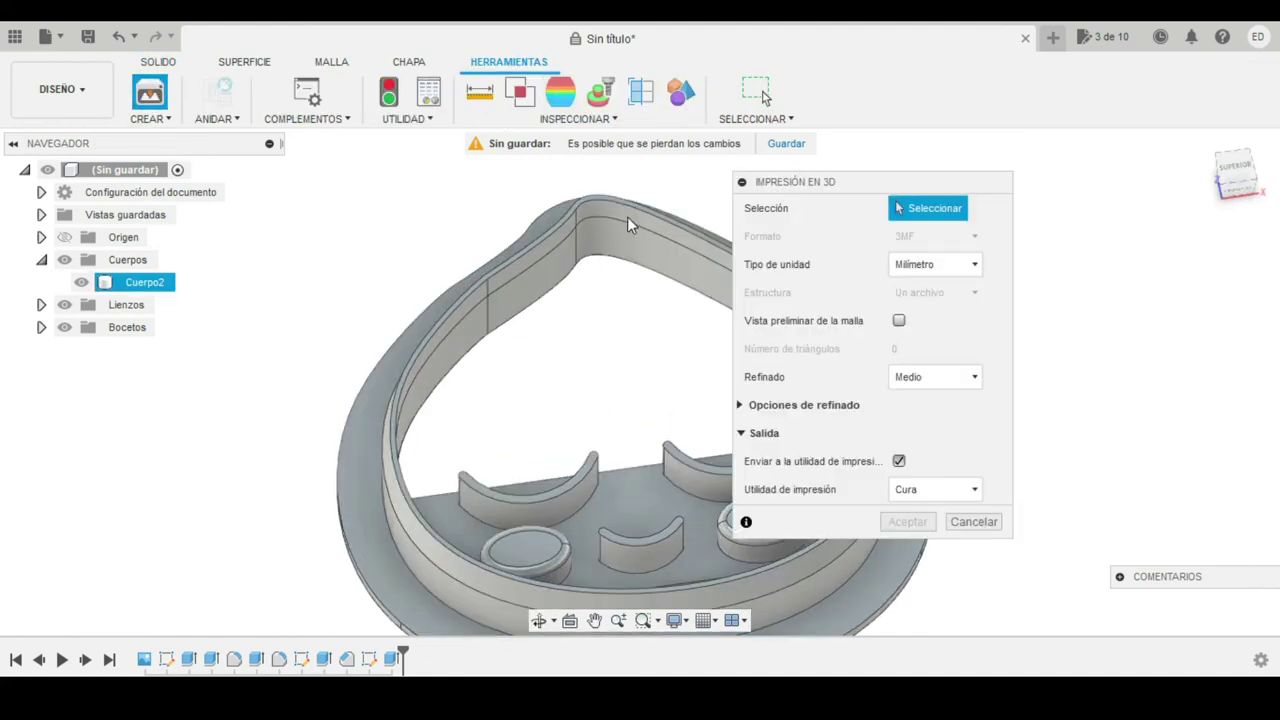
left_click(616, 240)
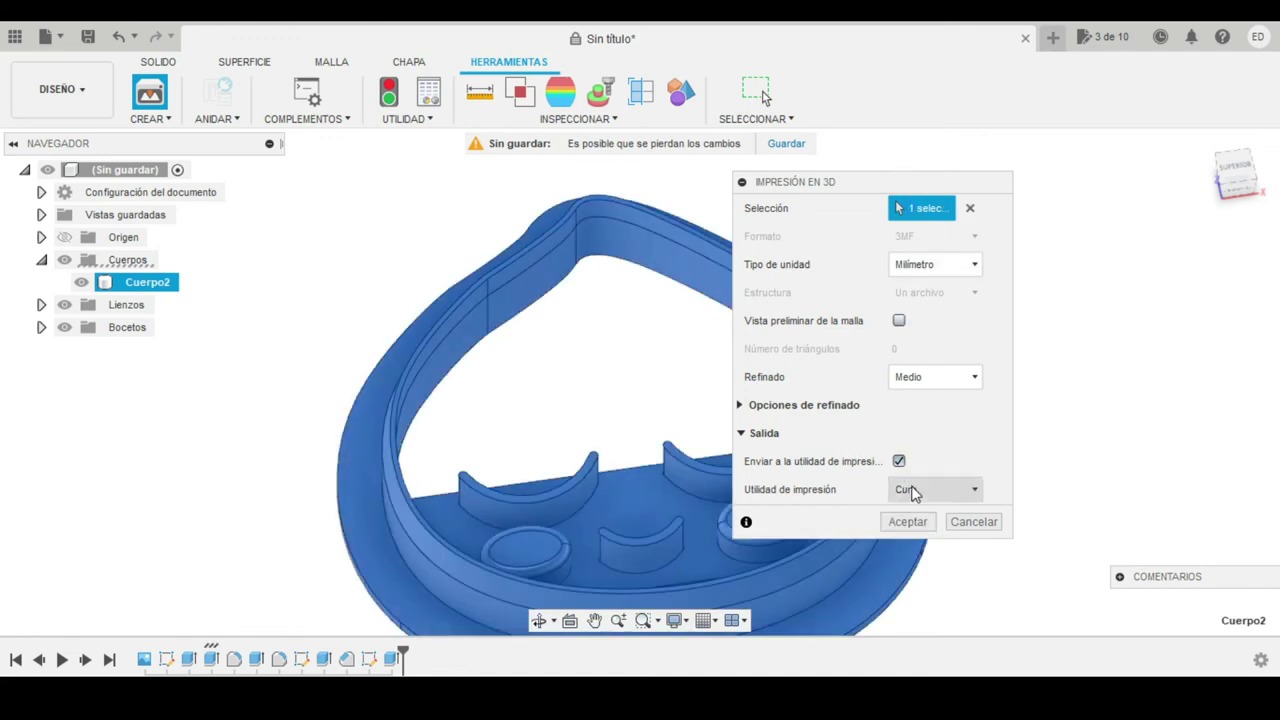
left_click(899, 461)
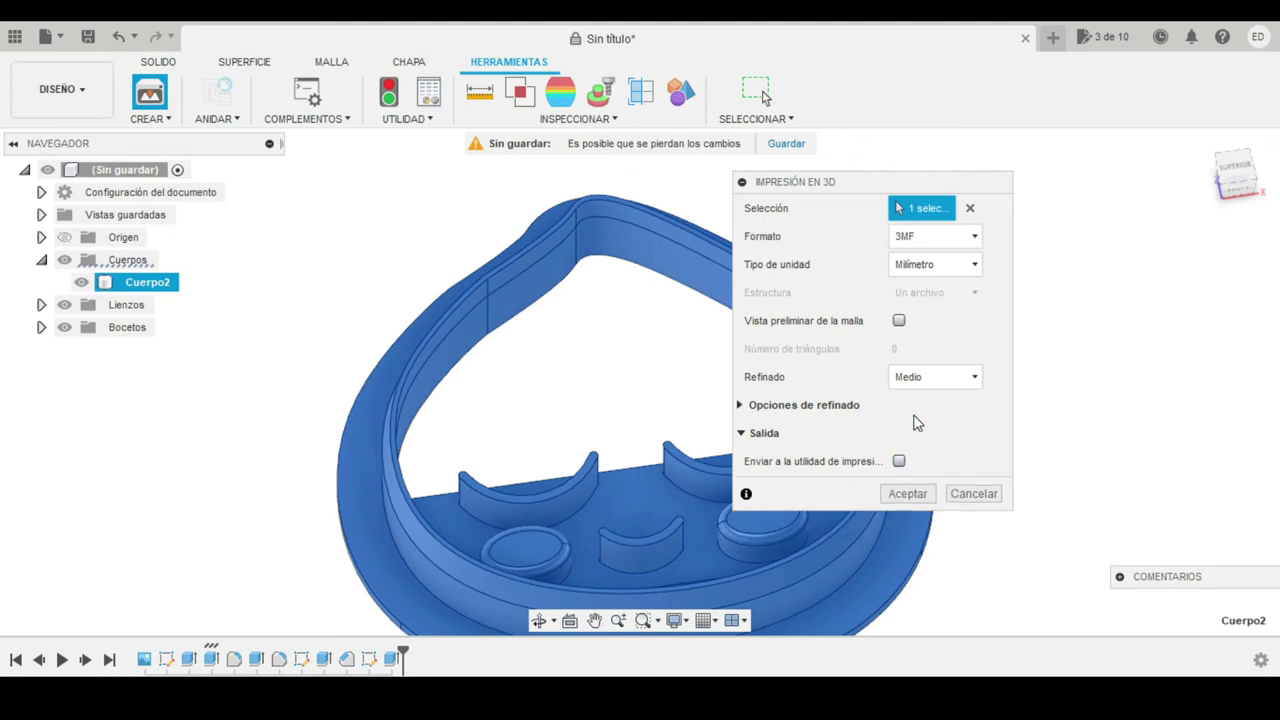
Browse the export formats, trying STL (binario) and 3MF.
left_click(932, 236)
left_click(930, 284)
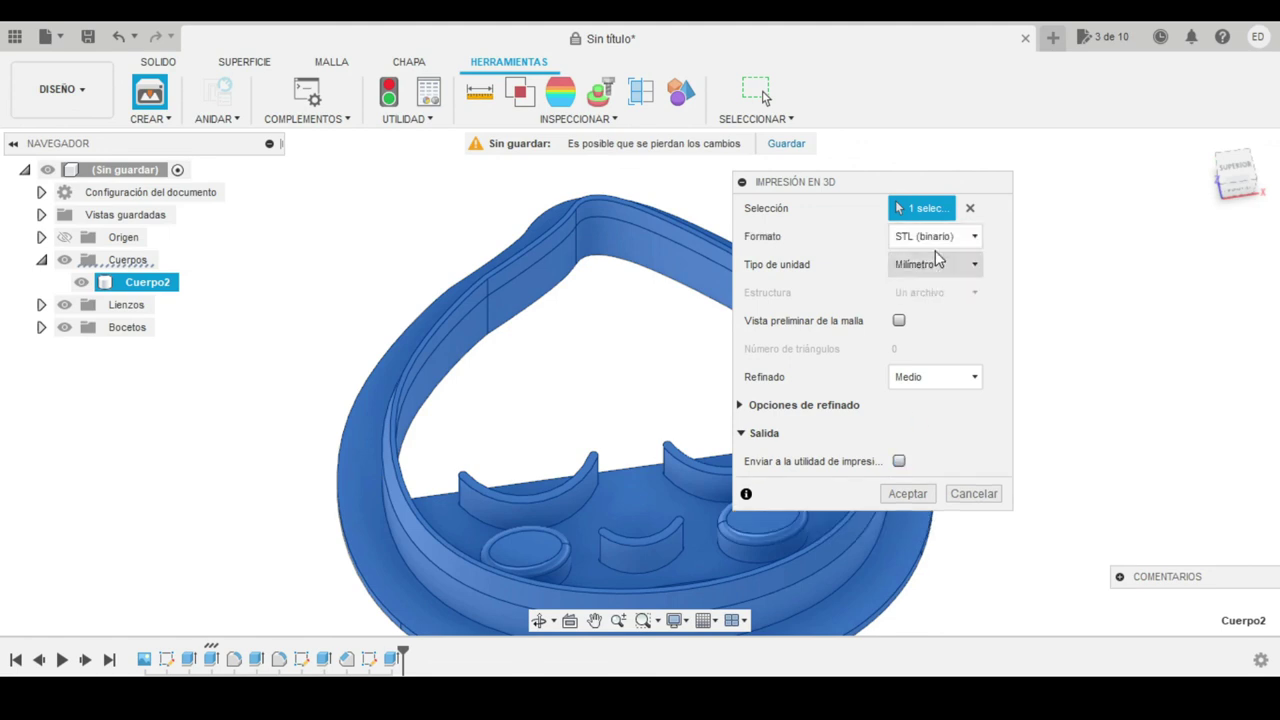
left_click(935, 238)
left_click(927, 264)
left_click(907, 243)
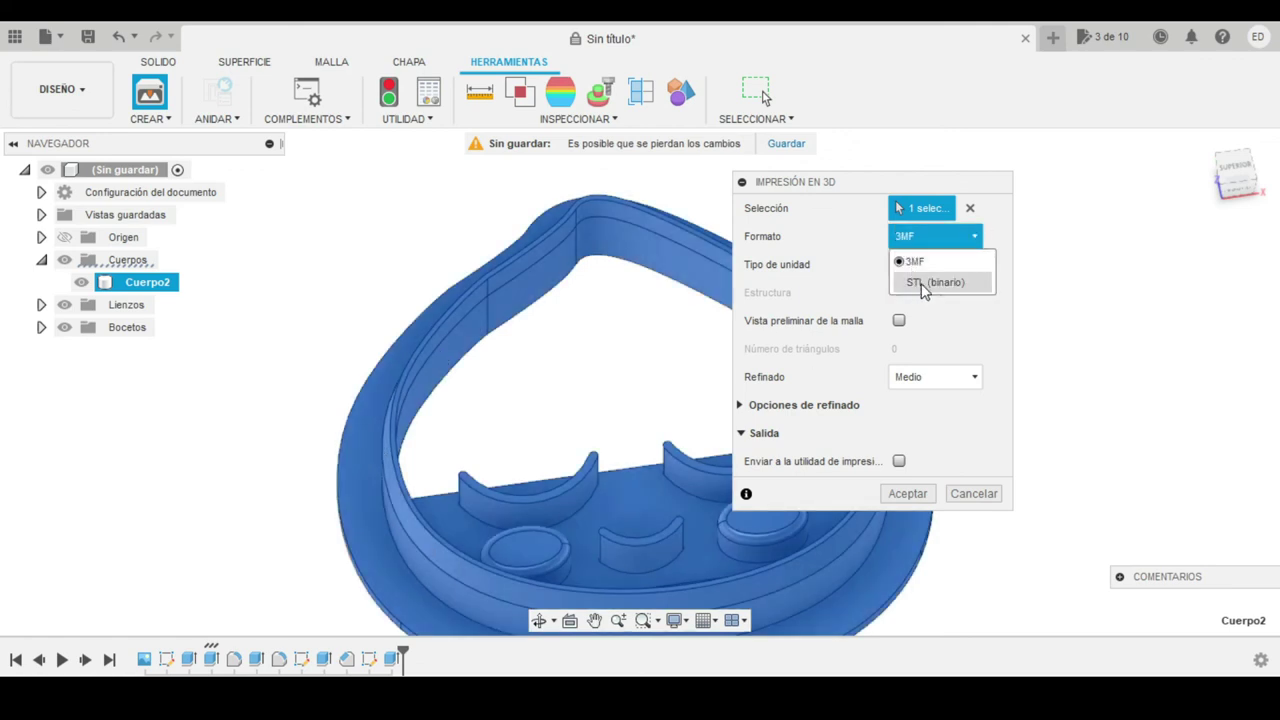